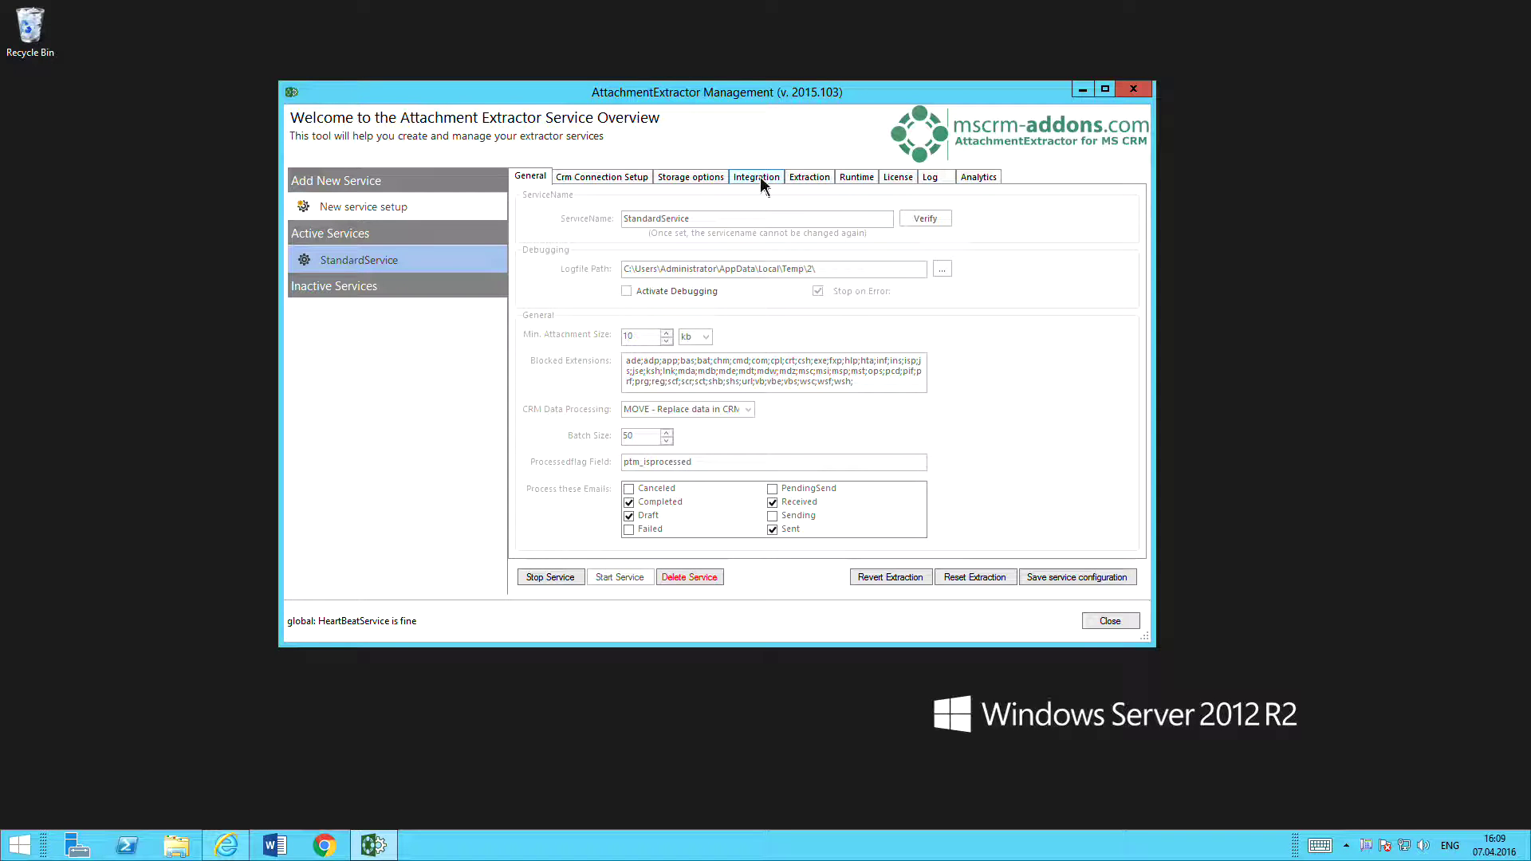
Review the extraction and runtime settings of StandardService.
left_click(807, 180)
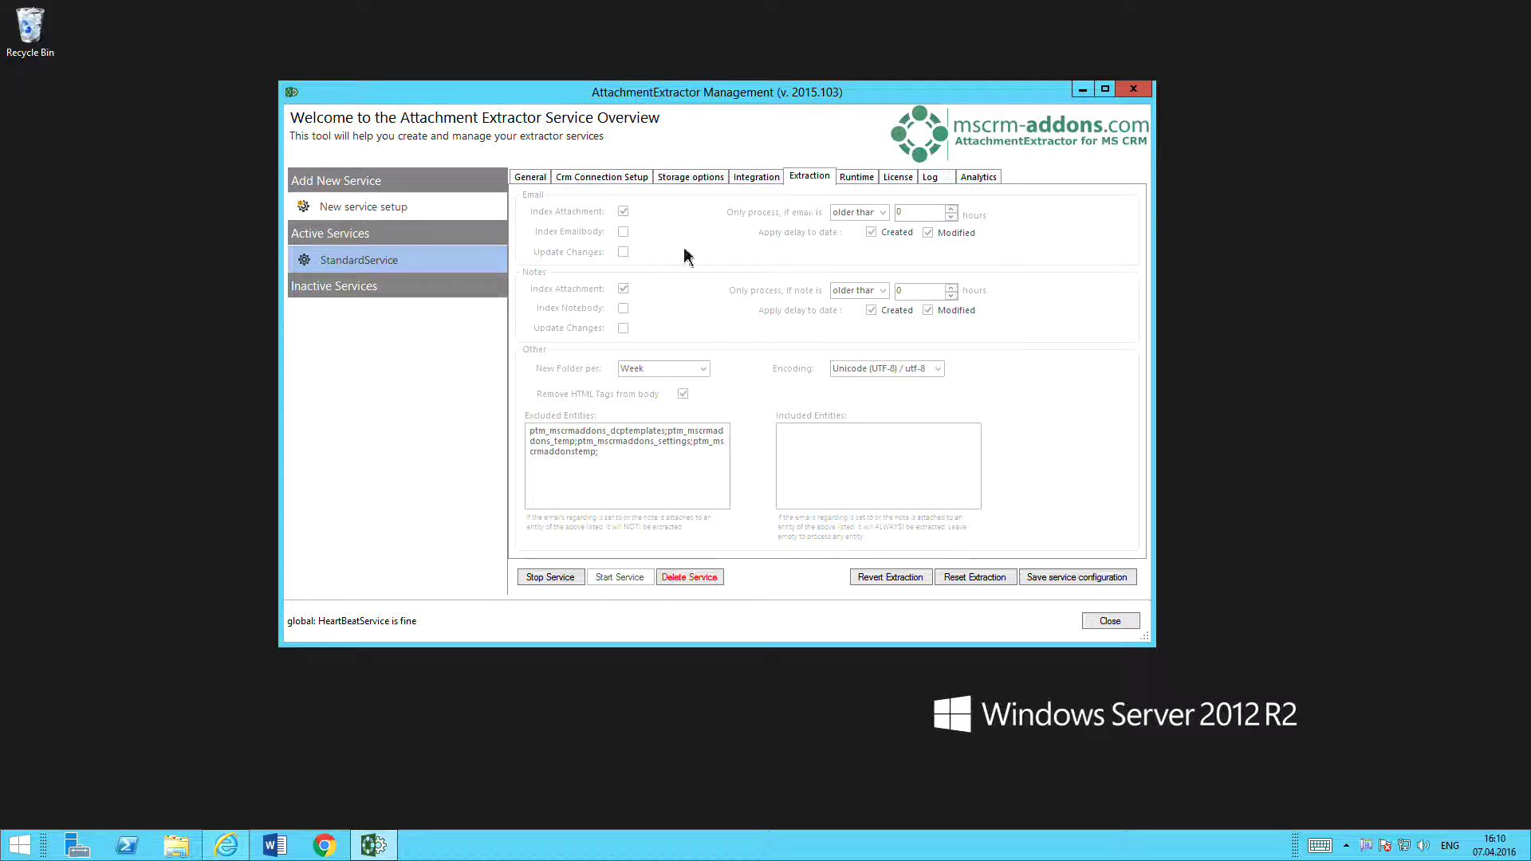
left_click(866, 183)
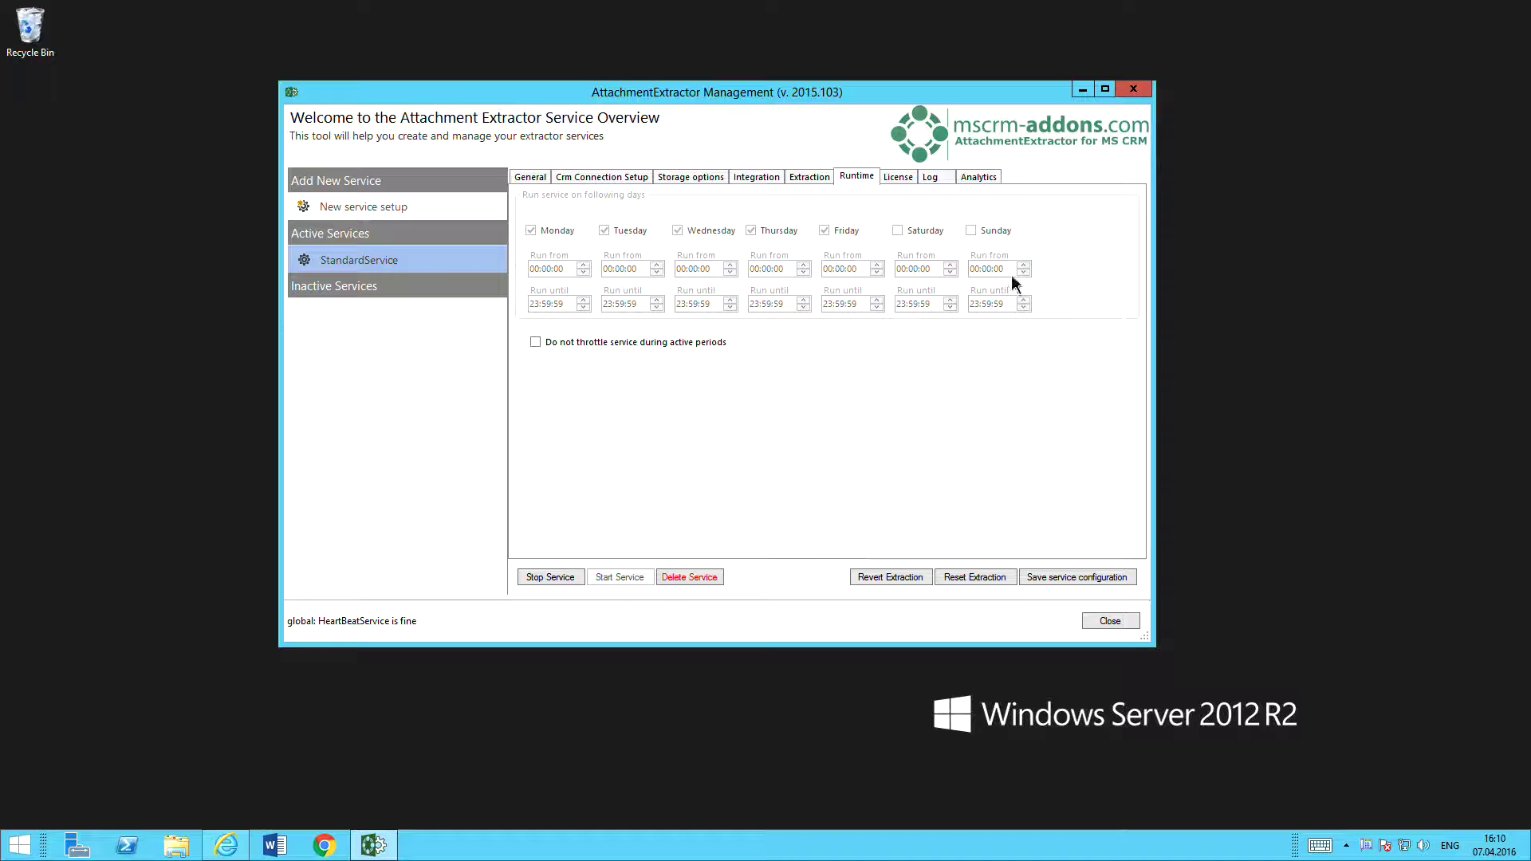
Run the CRM data analytics for StandardService with all email and note checks included.
left_click(989, 178)
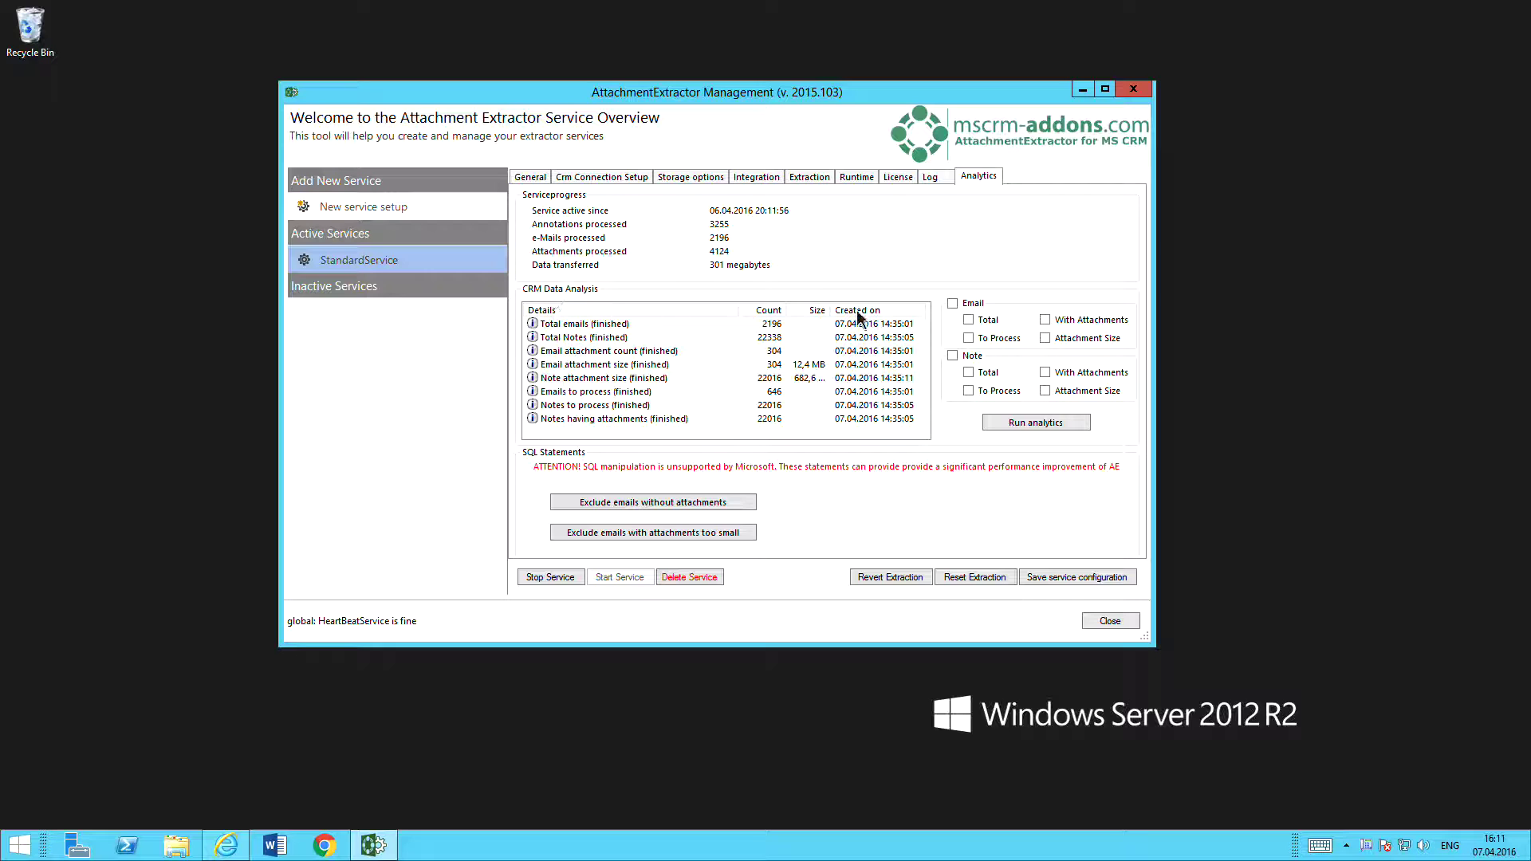
left_click(953, 303)
left_click(952, 356)
left_click(1044, 429)
Switch to the SharePoint site in Internet Explorer and open the contact folder last modified July 2, 2015 in the Contact library.
mouse_move(224, 855)
left_click(240, 754)
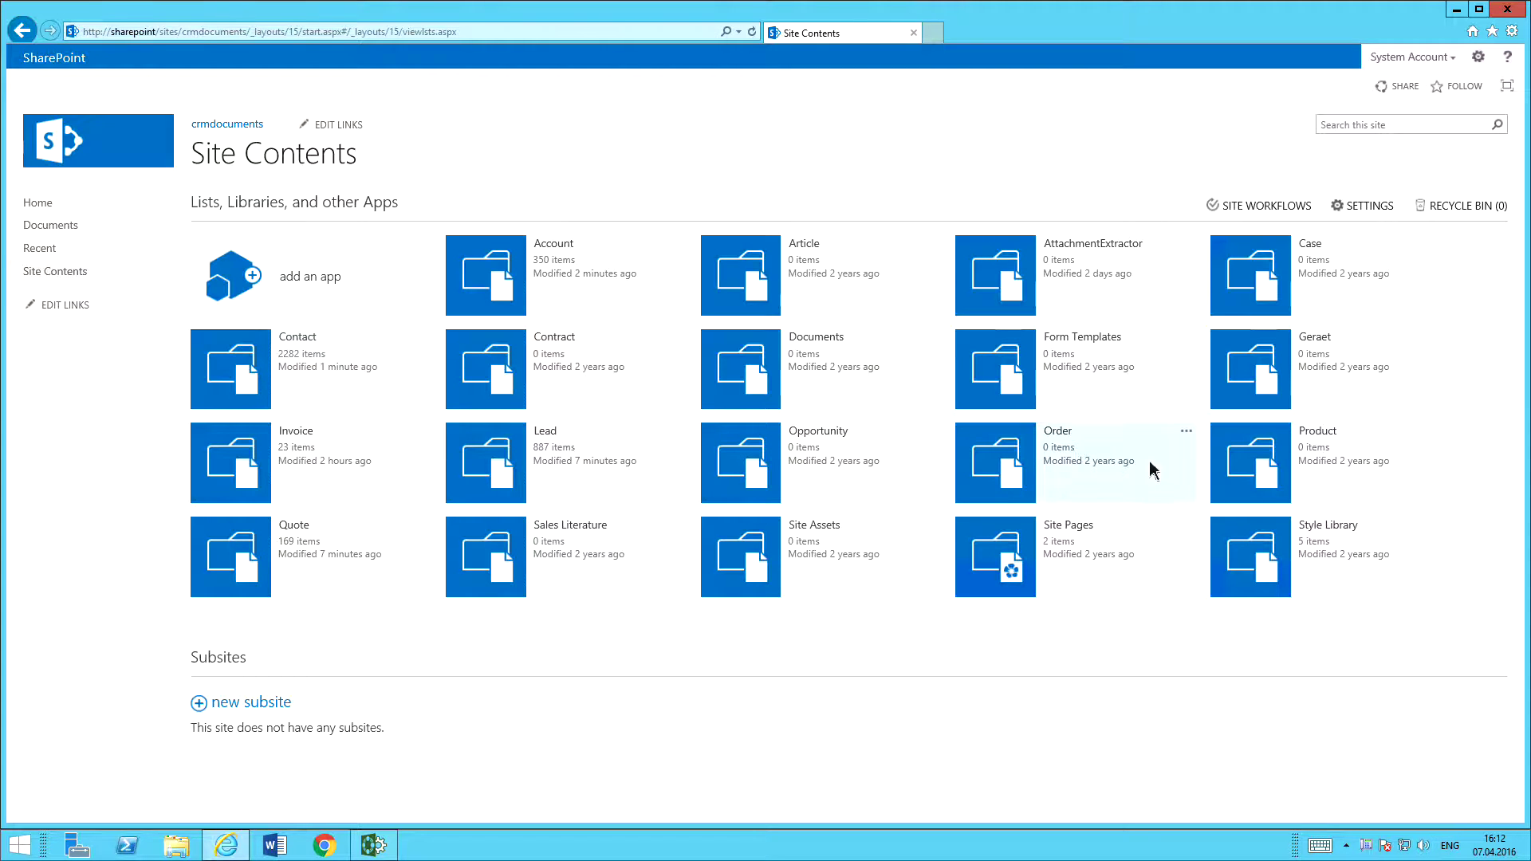
left_click(247, 365)
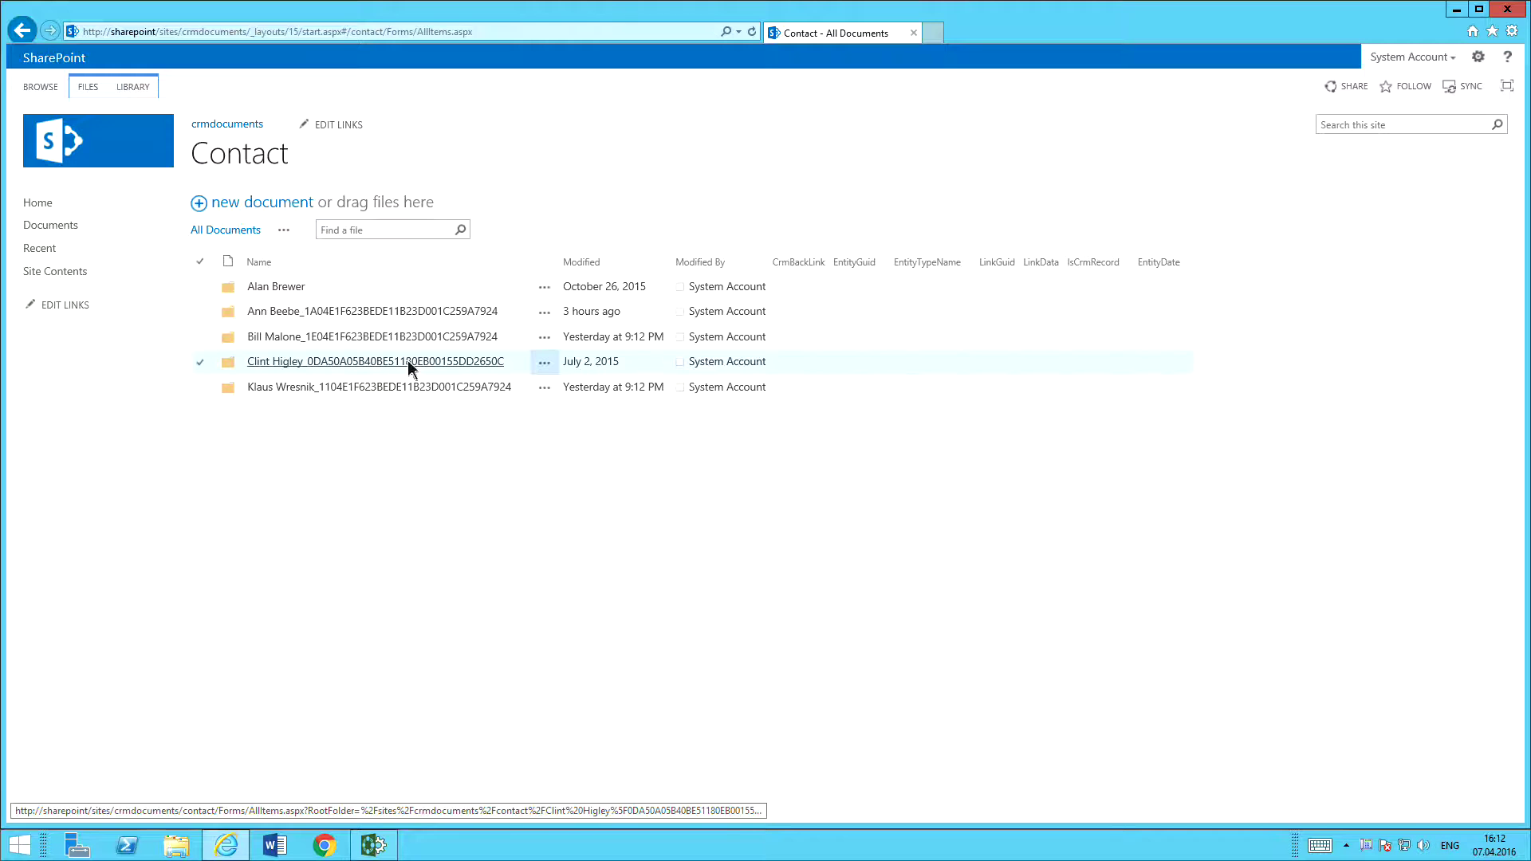
left_click(409, 364)
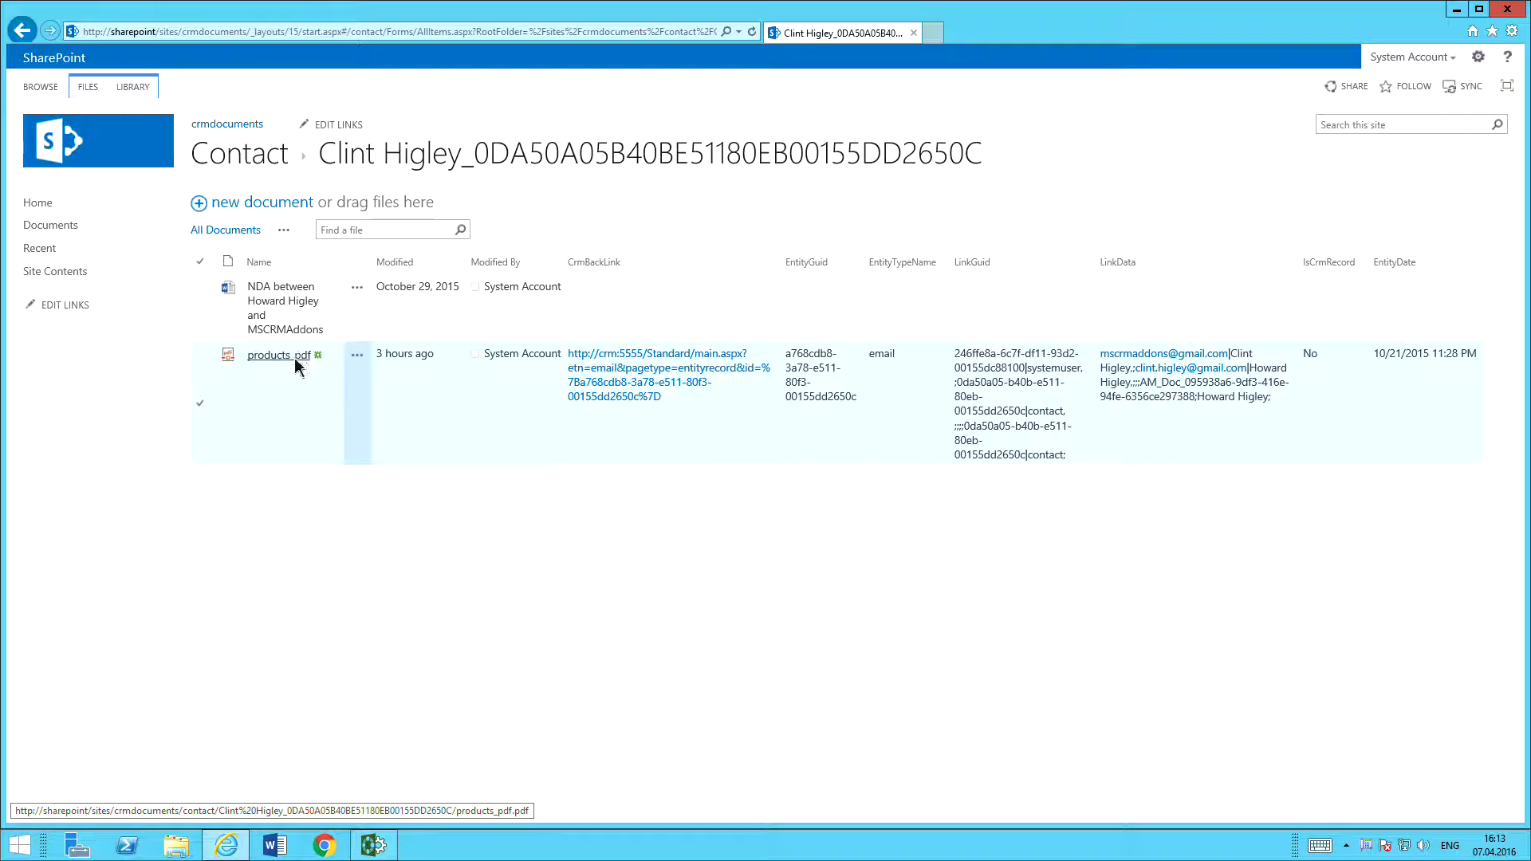
Open the CRM back link of the products_pdf file in a new browser tab and view the linked email.
right_click(624, 384)
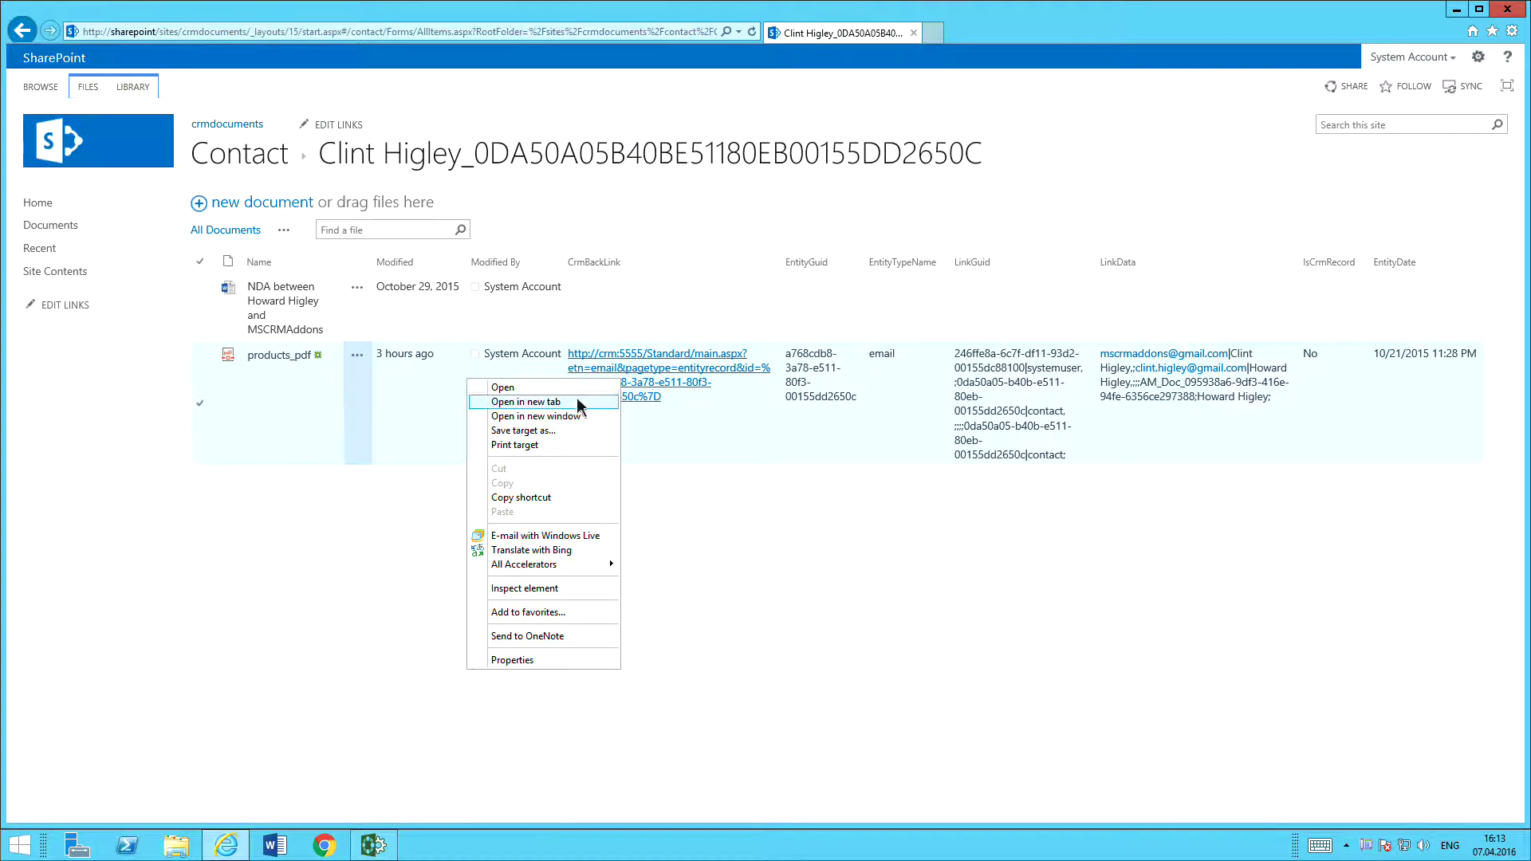
left_click(563, 405)
left_click(1011, 38)
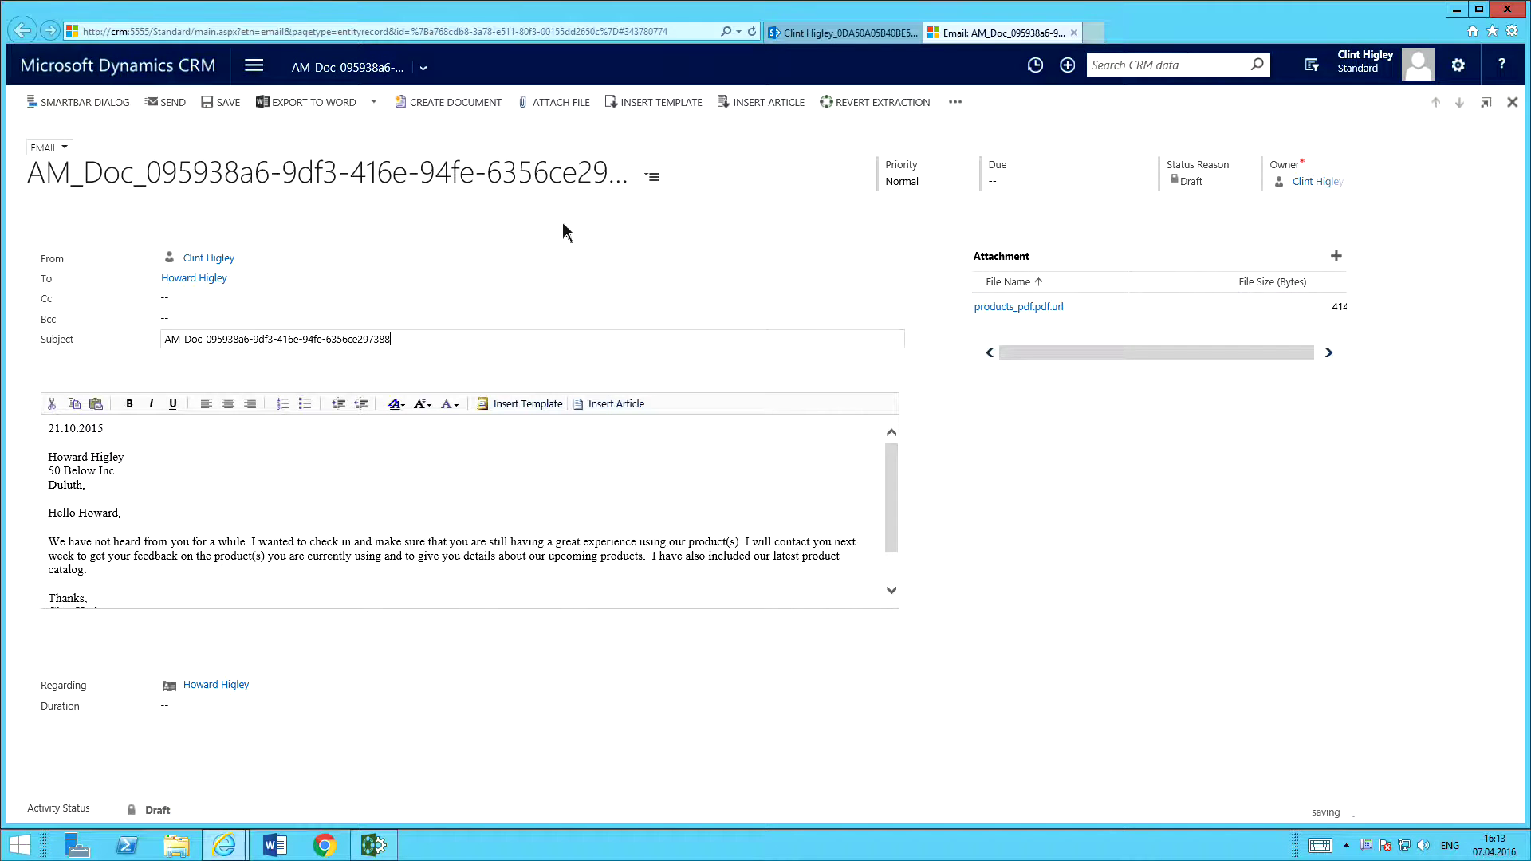
Open the email's products_pdf.pdf.url attachment, save the linked PDF and view it.
left_click(1036, 307)
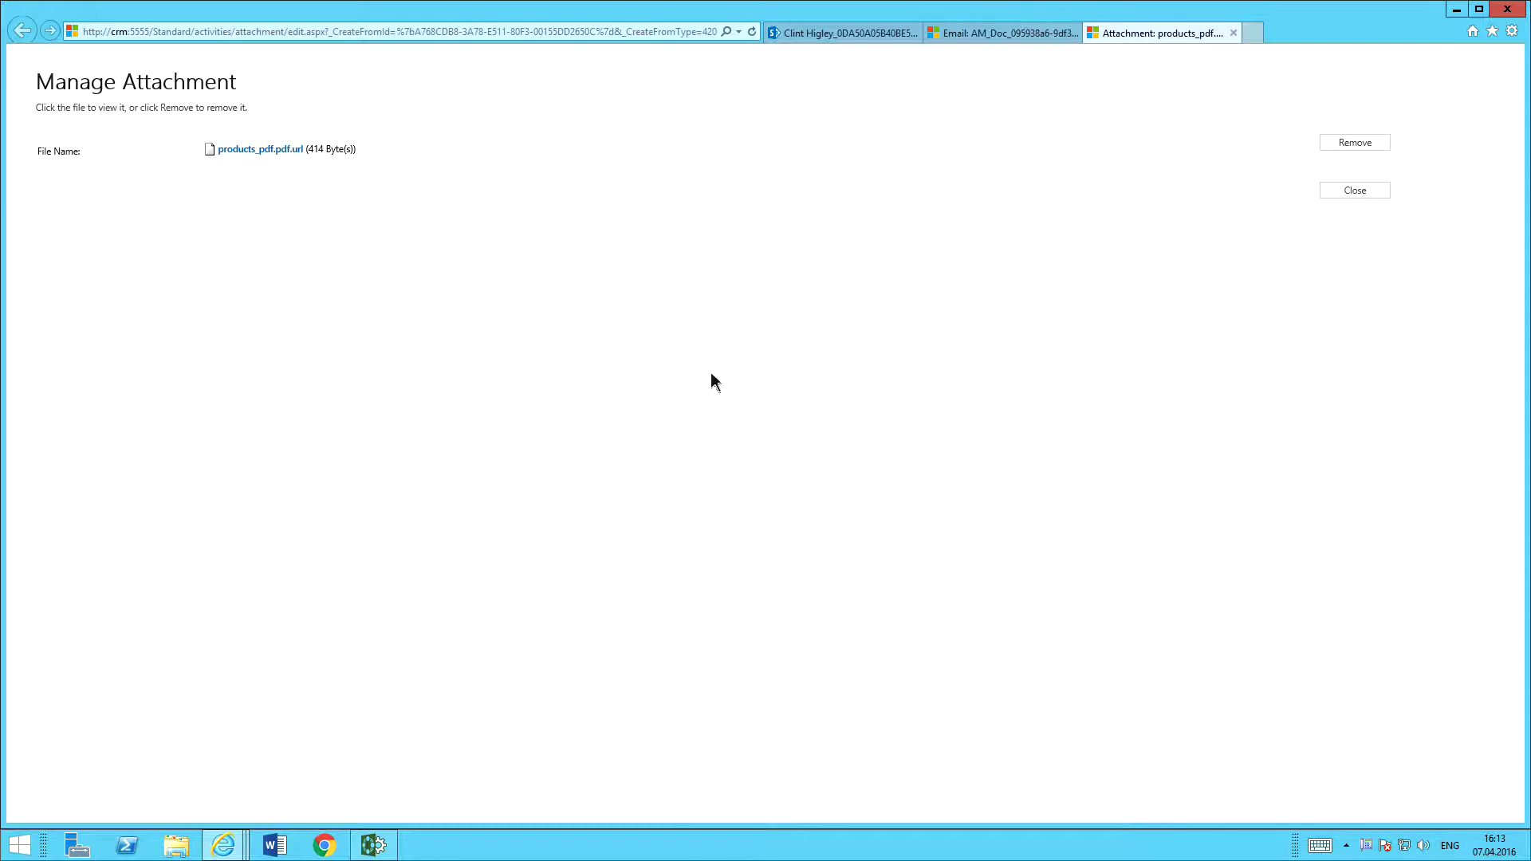
left_click(279, 153)
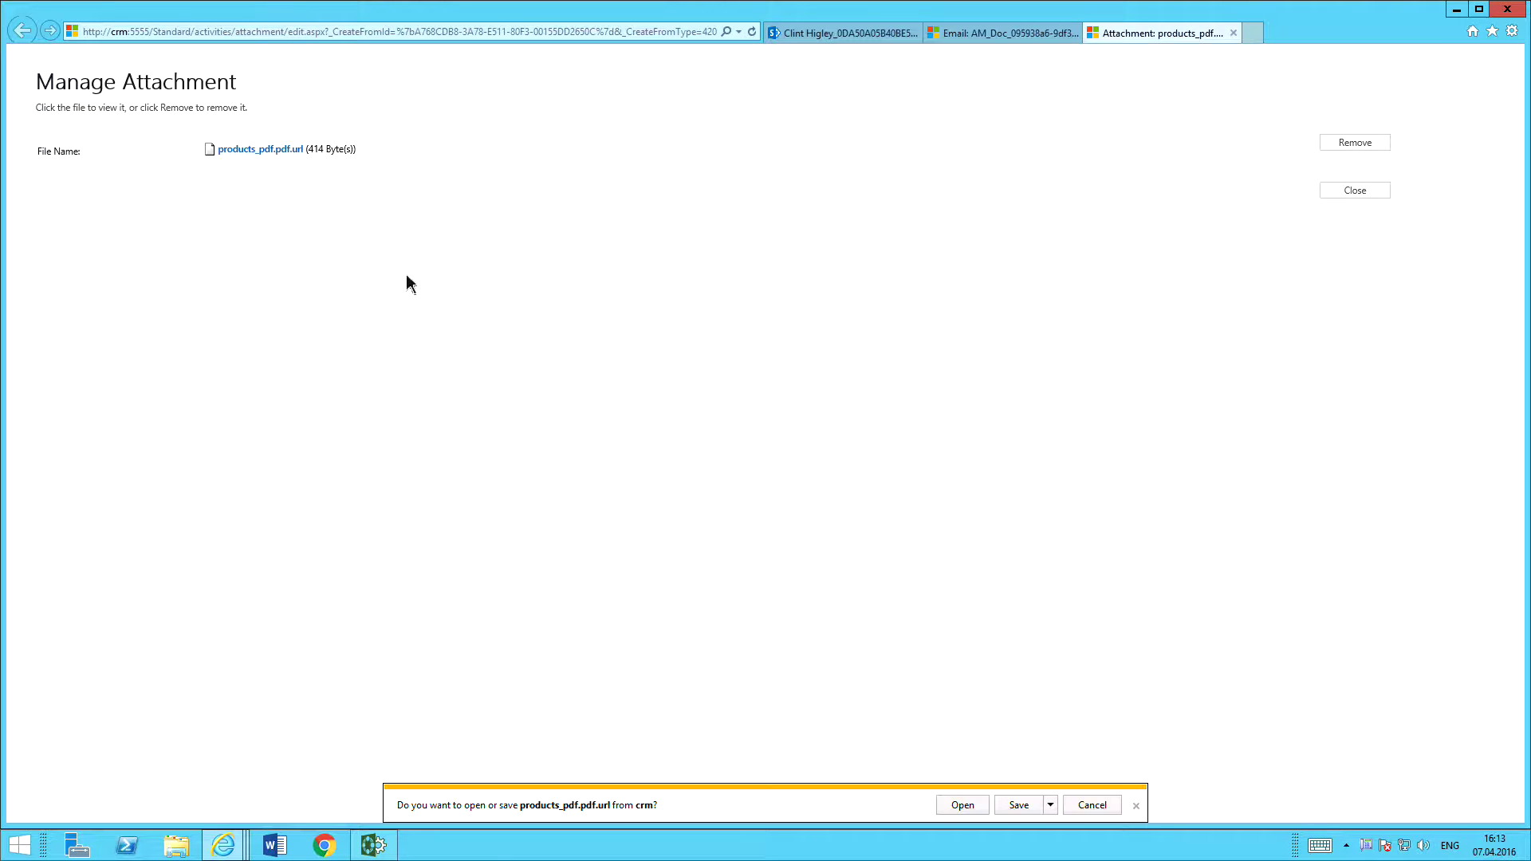
left_click(975, 807)
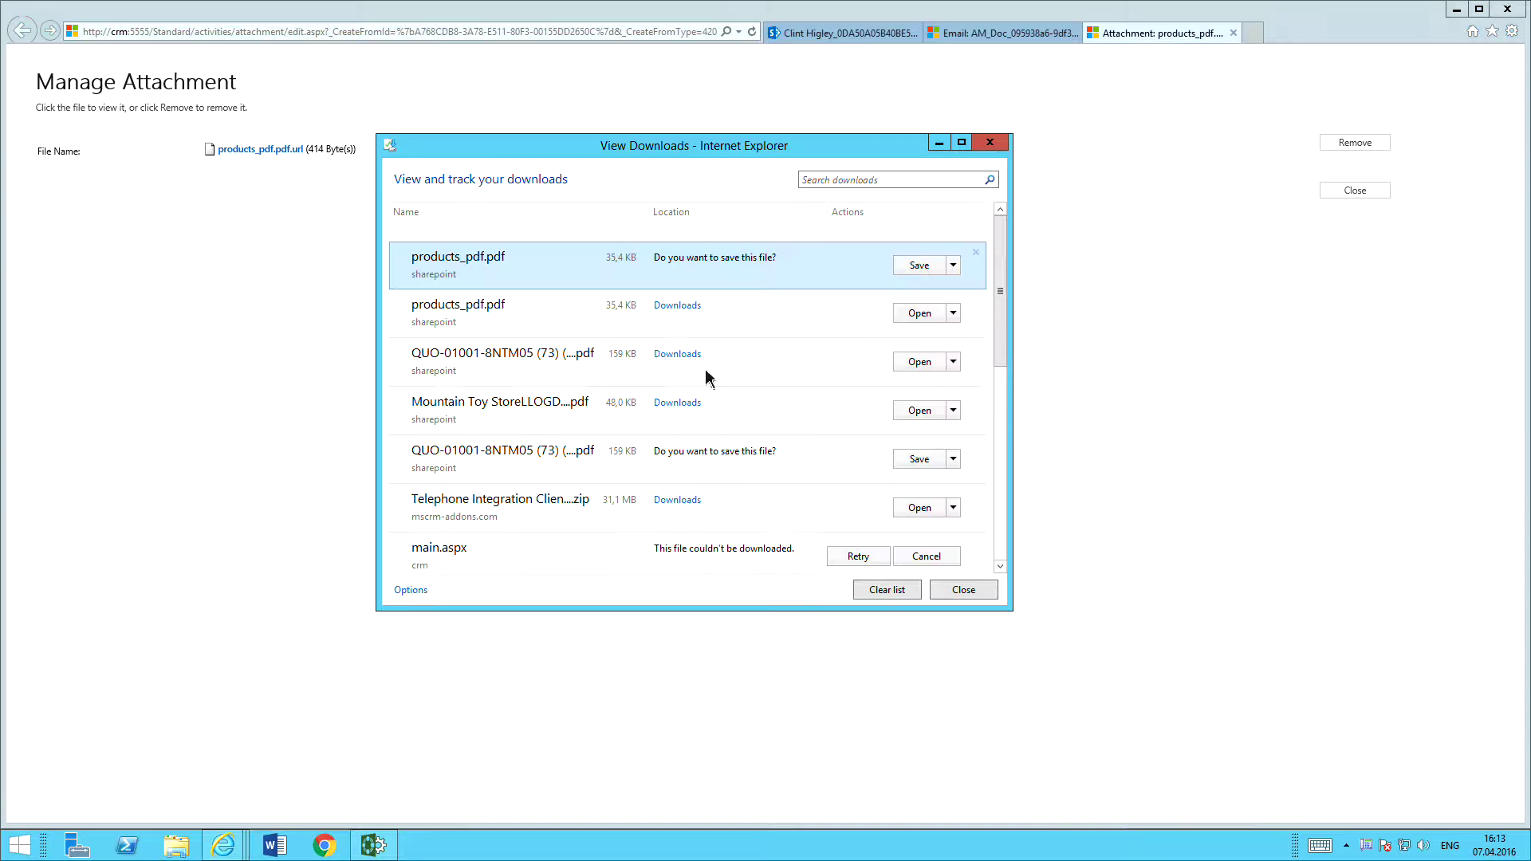
left_click(934, 265)
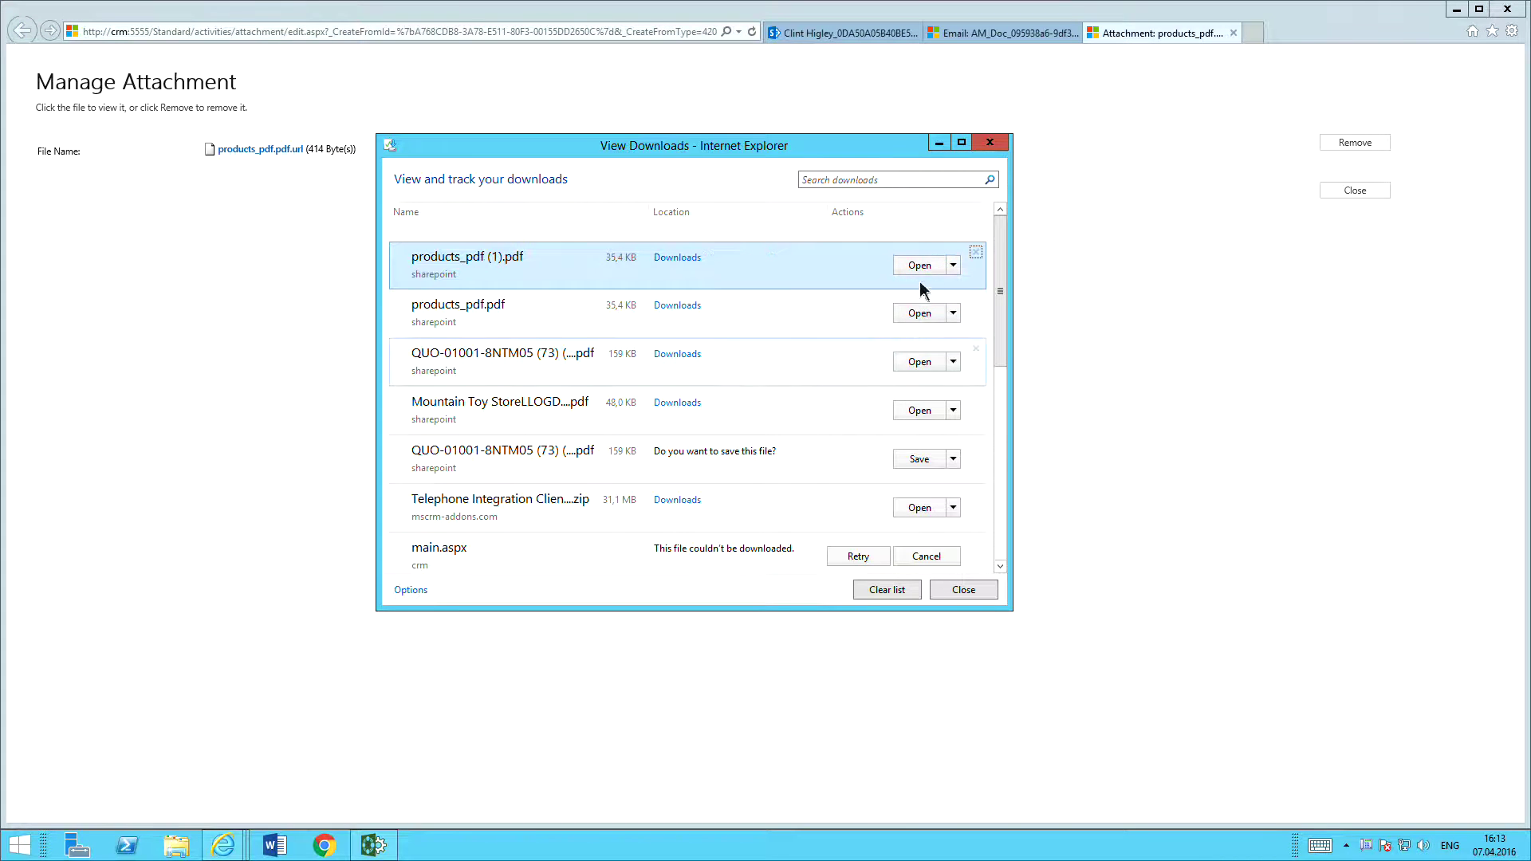
left_click(926, 272)
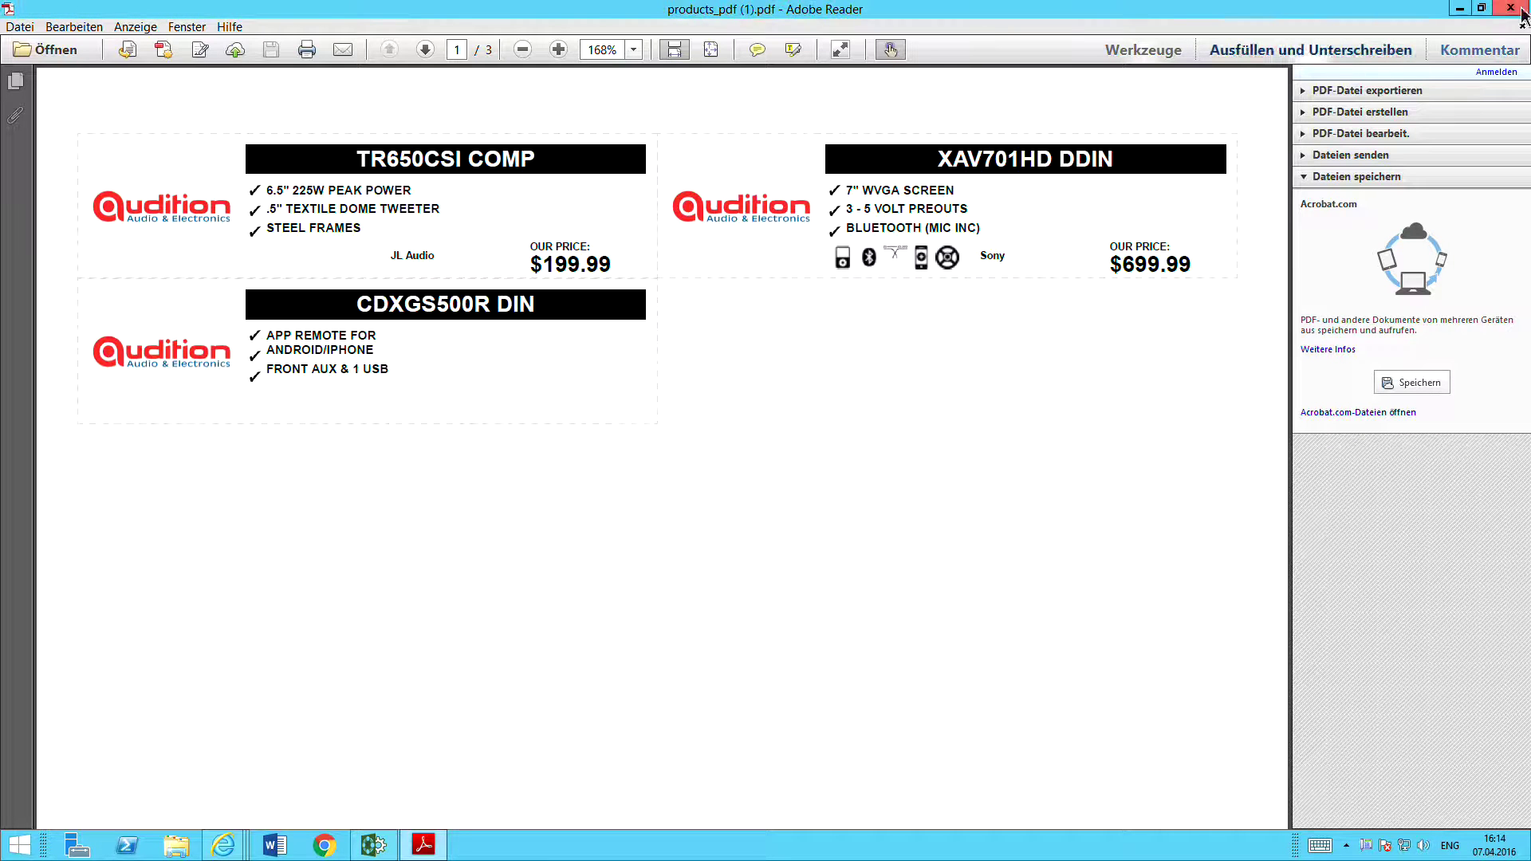
Close the PDF, the downloads list and the attachment page, and return to AttachmentExtractor Management.
left_click(1510, 7)
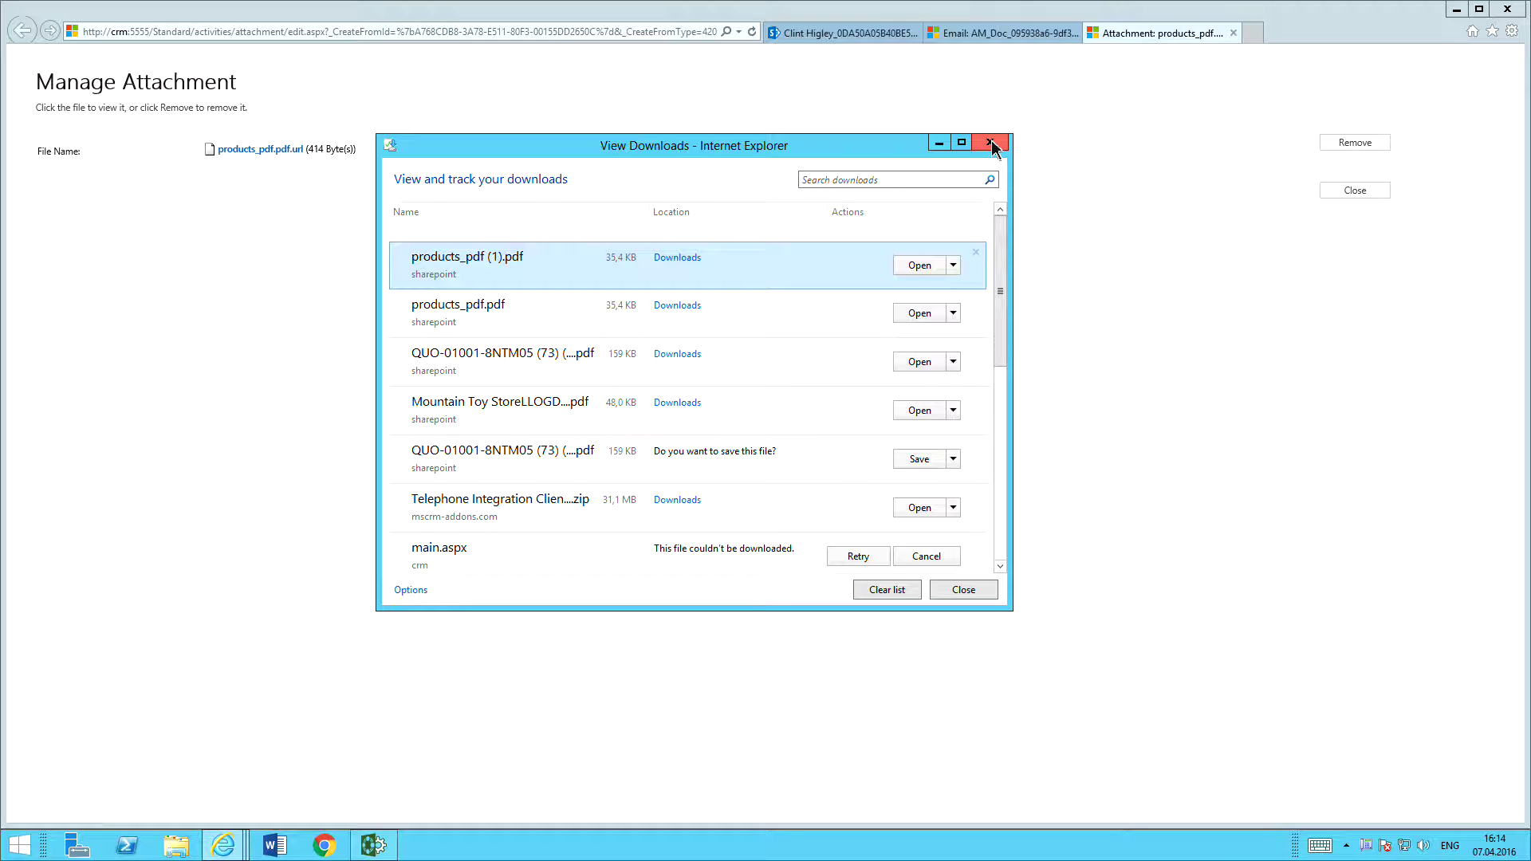
left_click(990, 144)
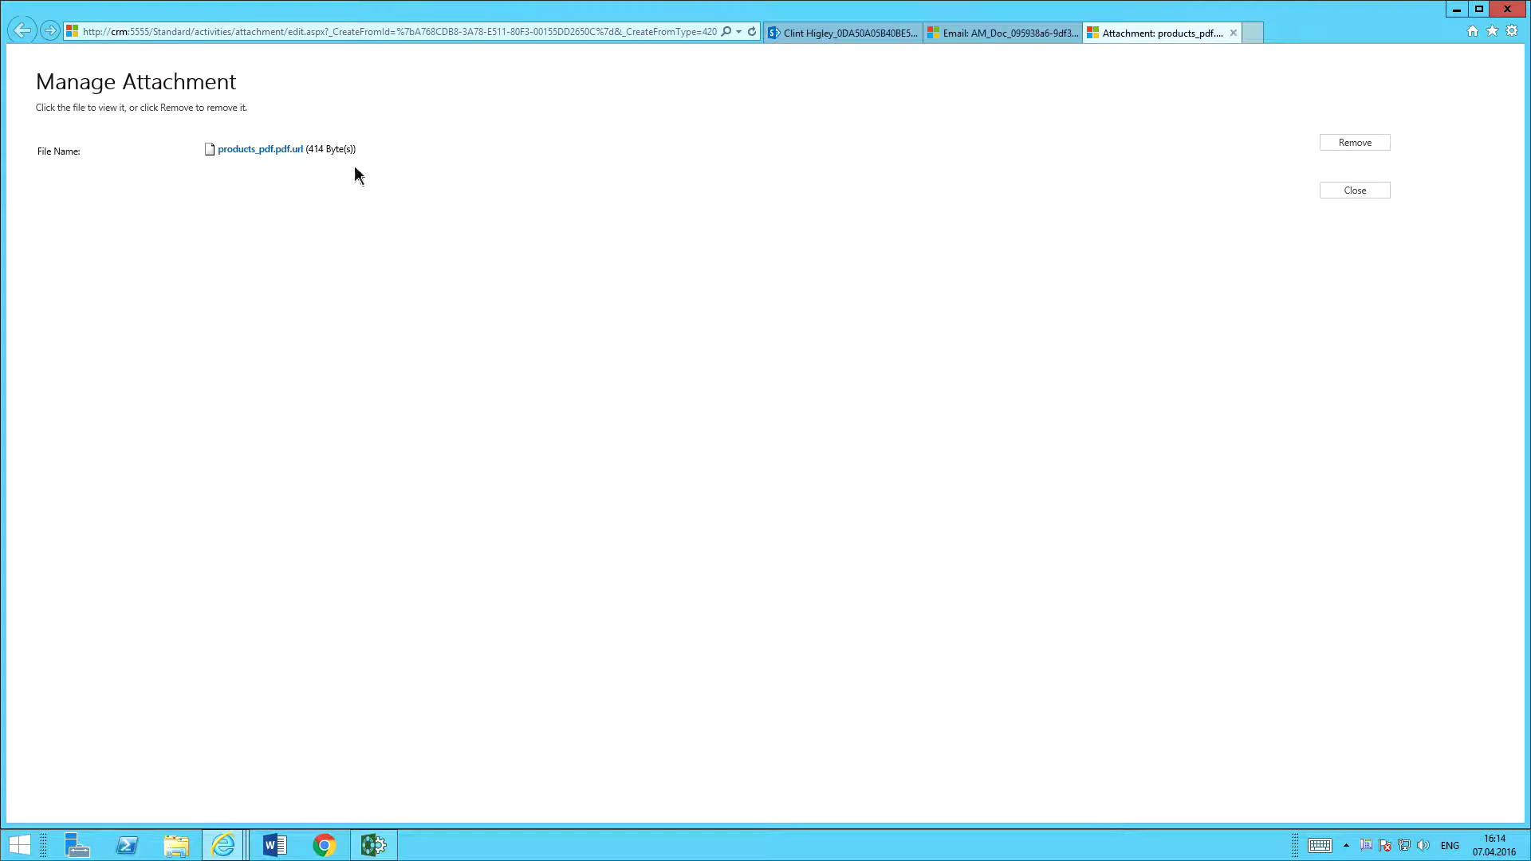
left_click(1232, 33)
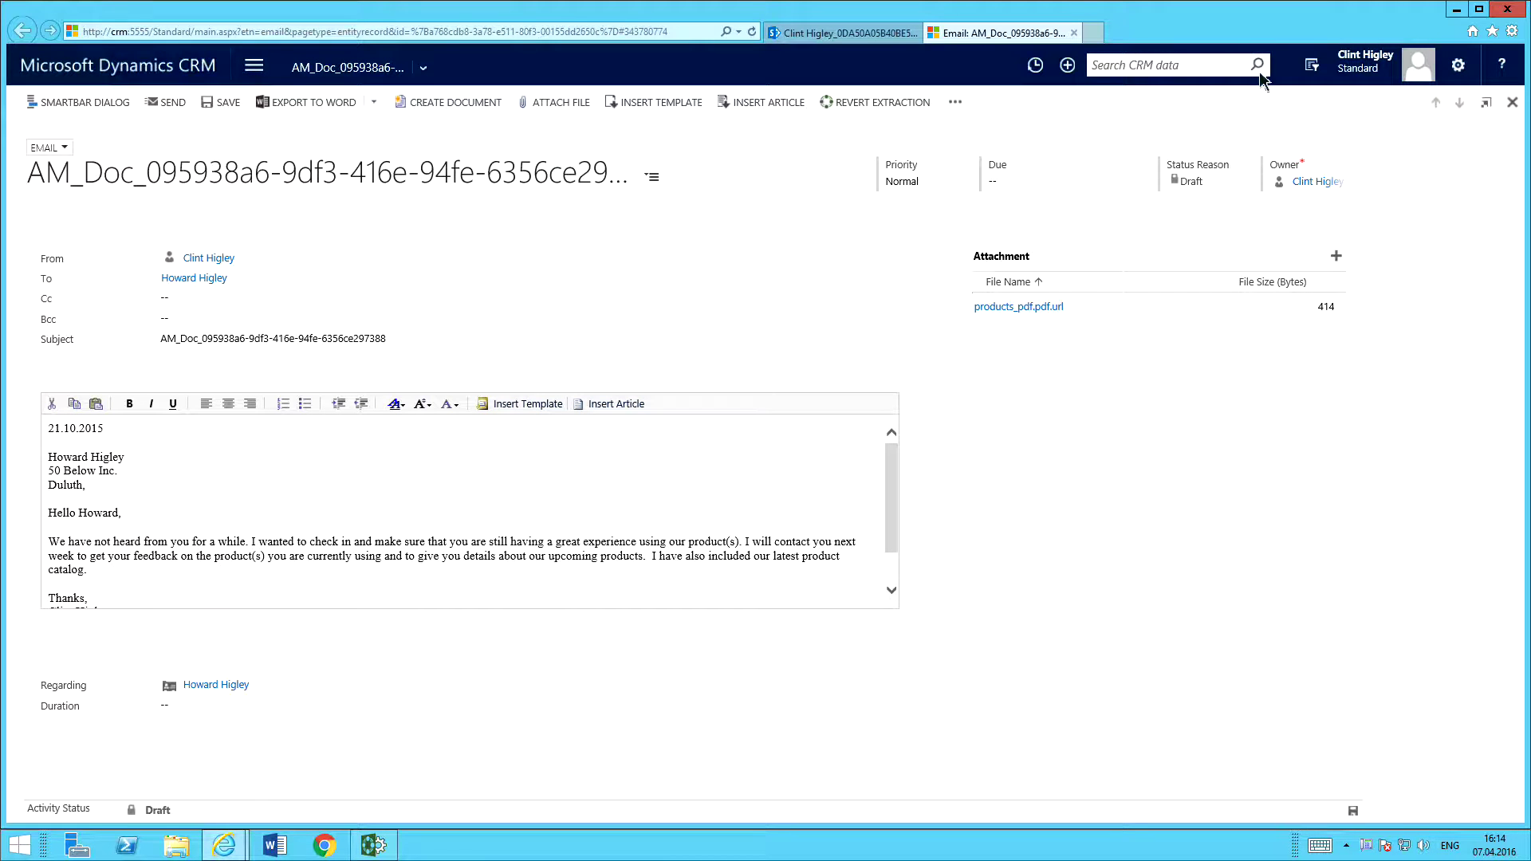
left_click(1458, 11)
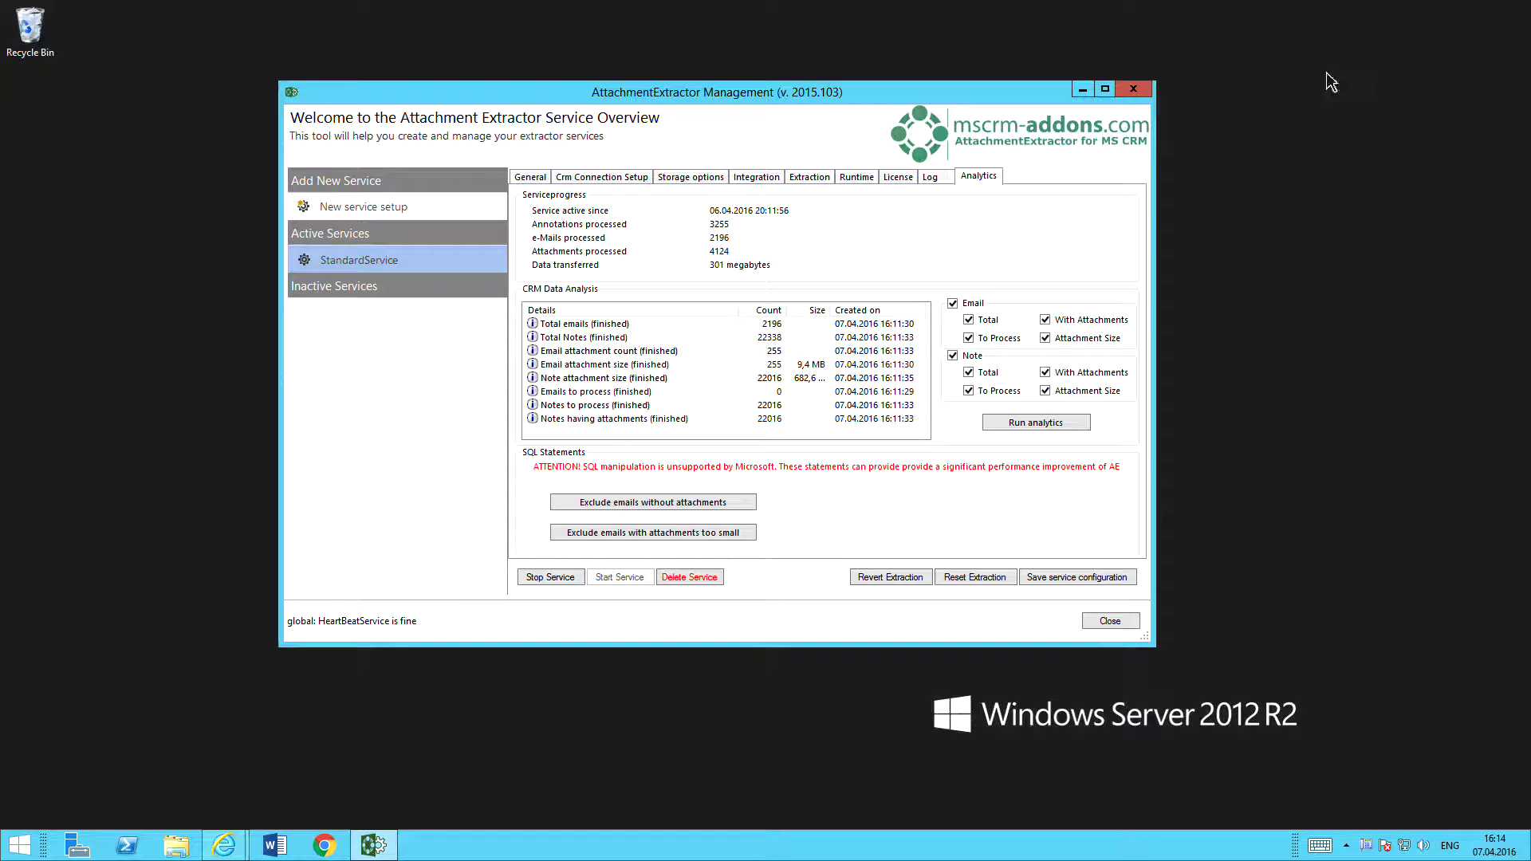
Review the general settings of the active StandardService.
left_click(526, 177)
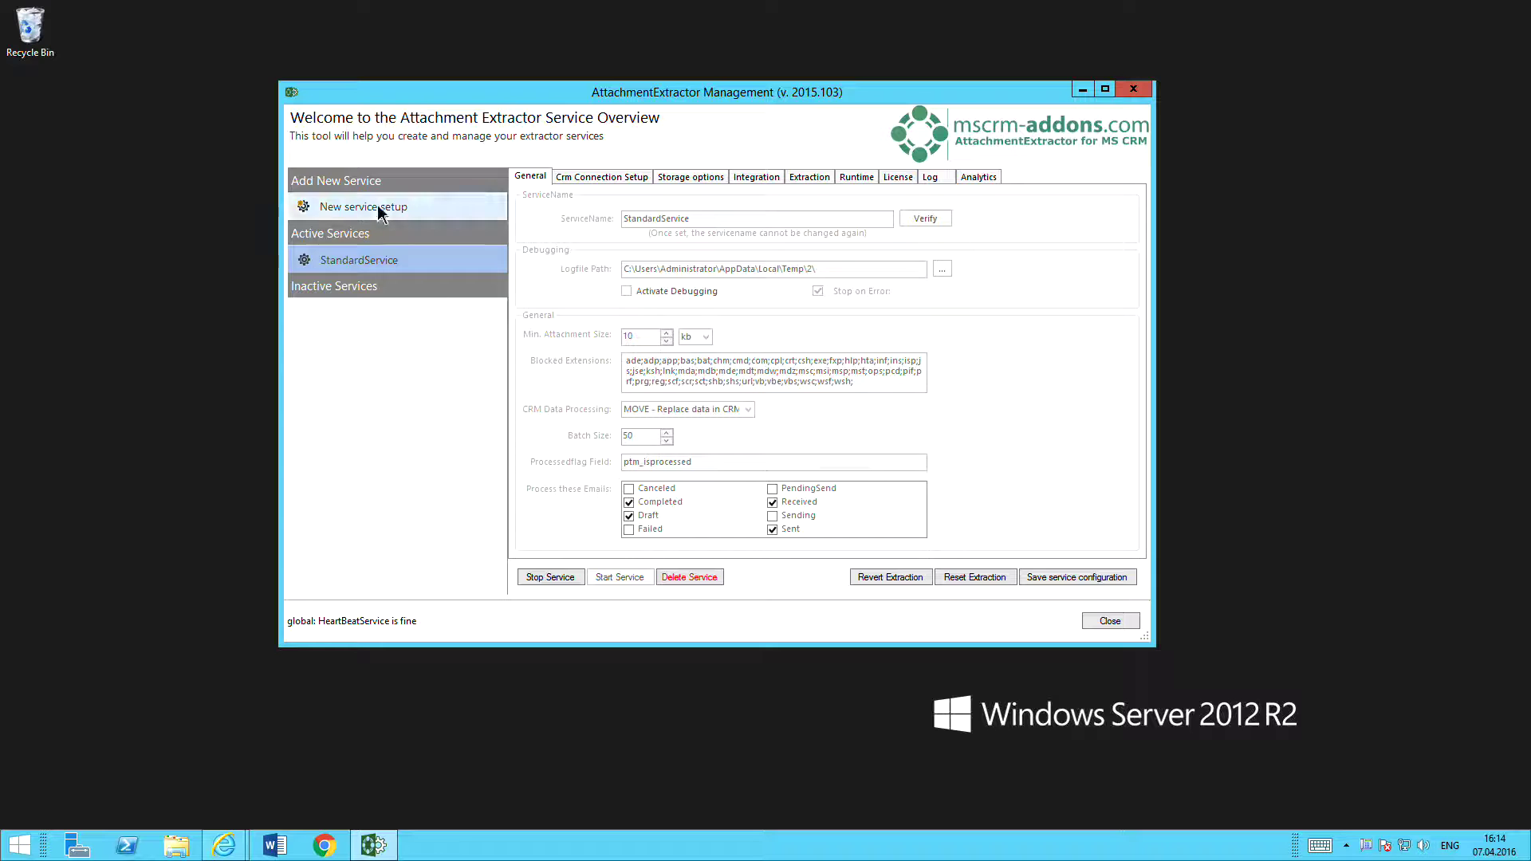
left_click(394, 269)
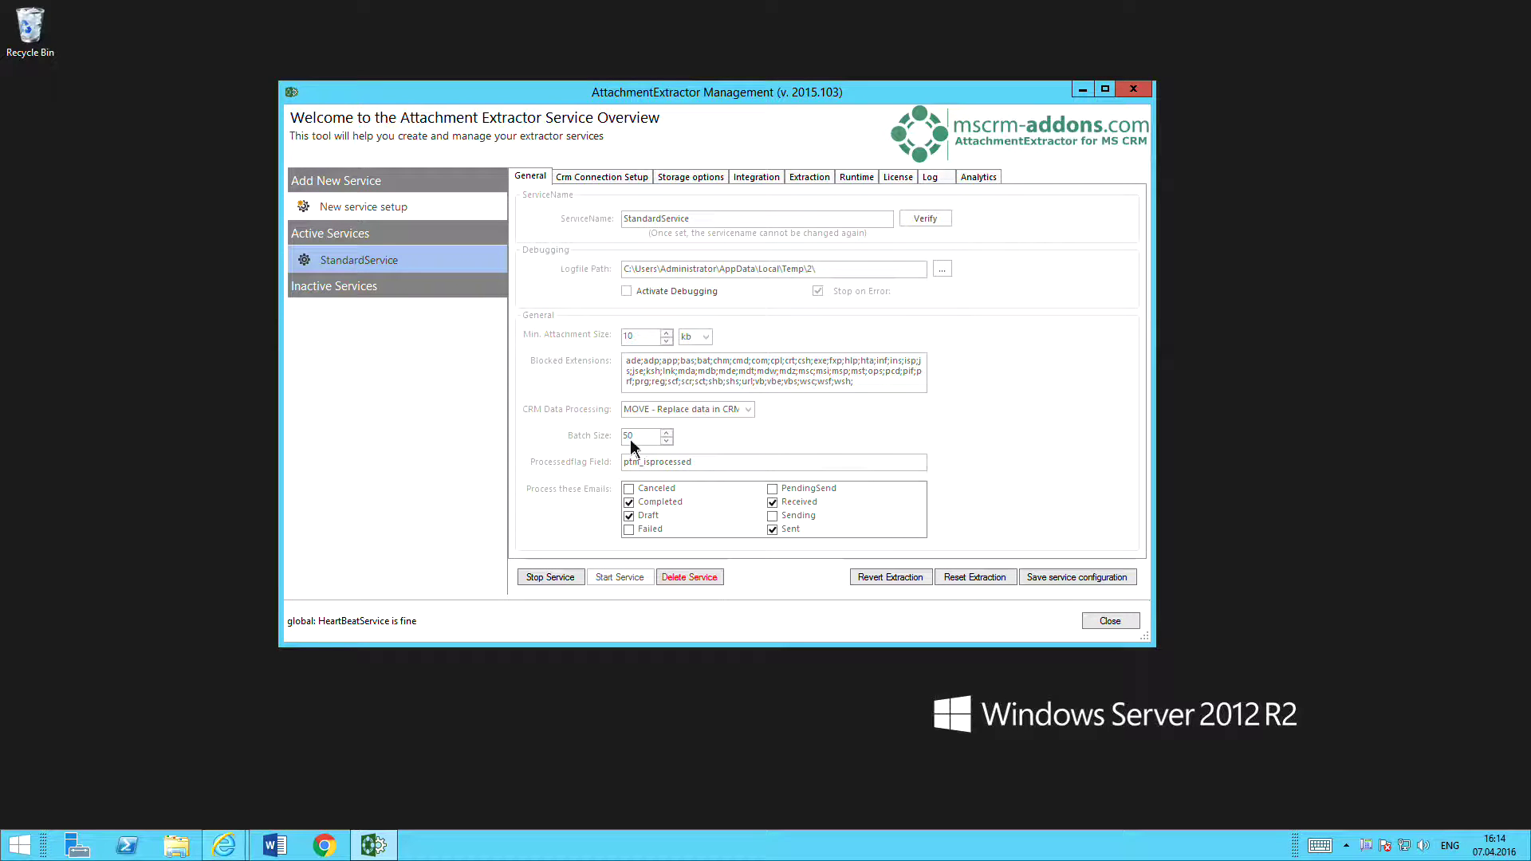
Start a new service setup and verify FastService as its service name.
left_click(359, 206)
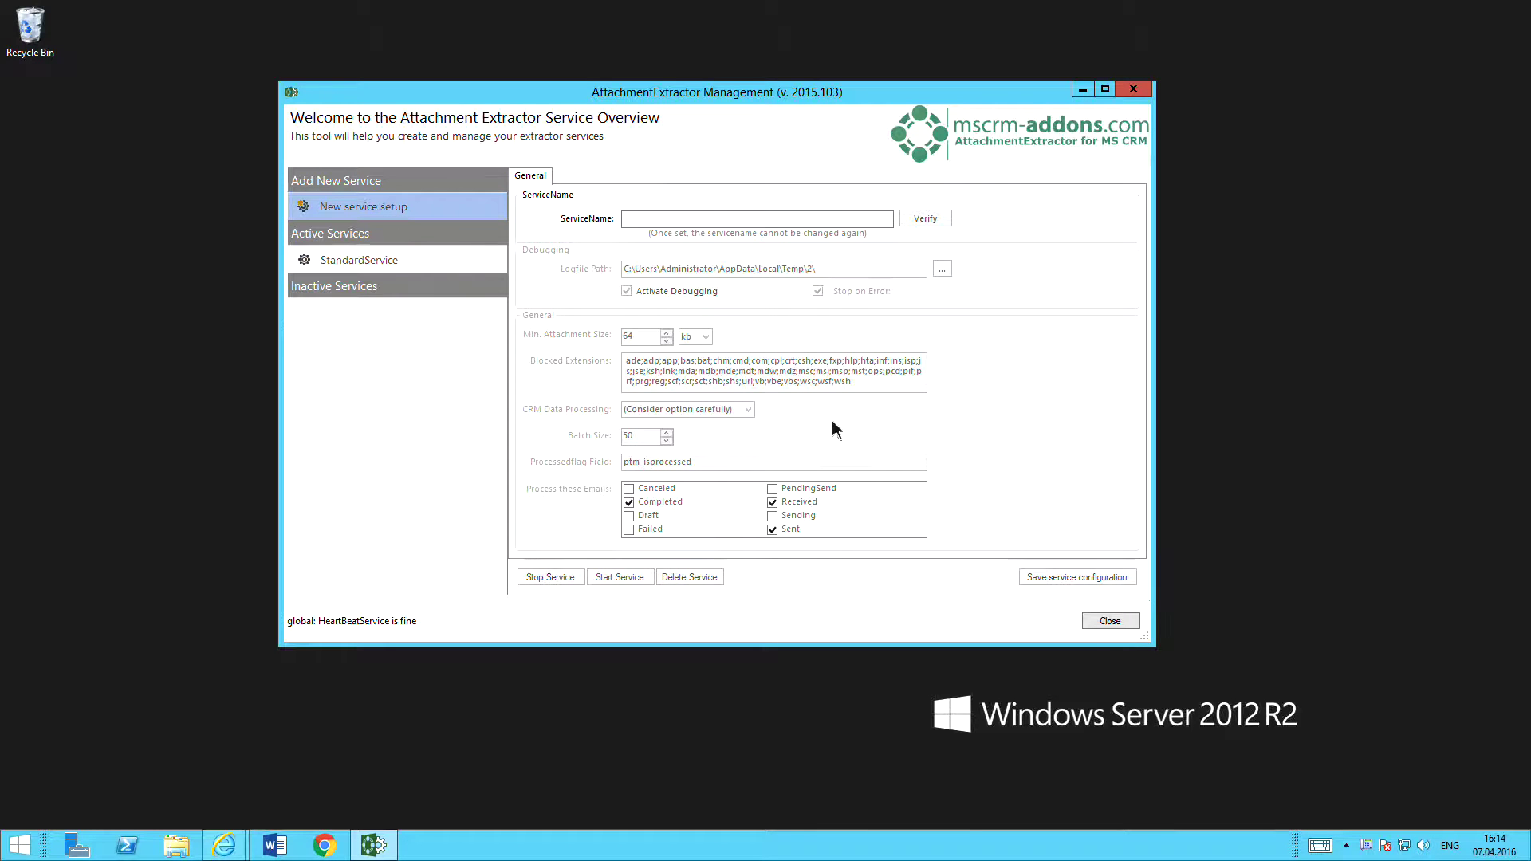
left_click(661, 221)
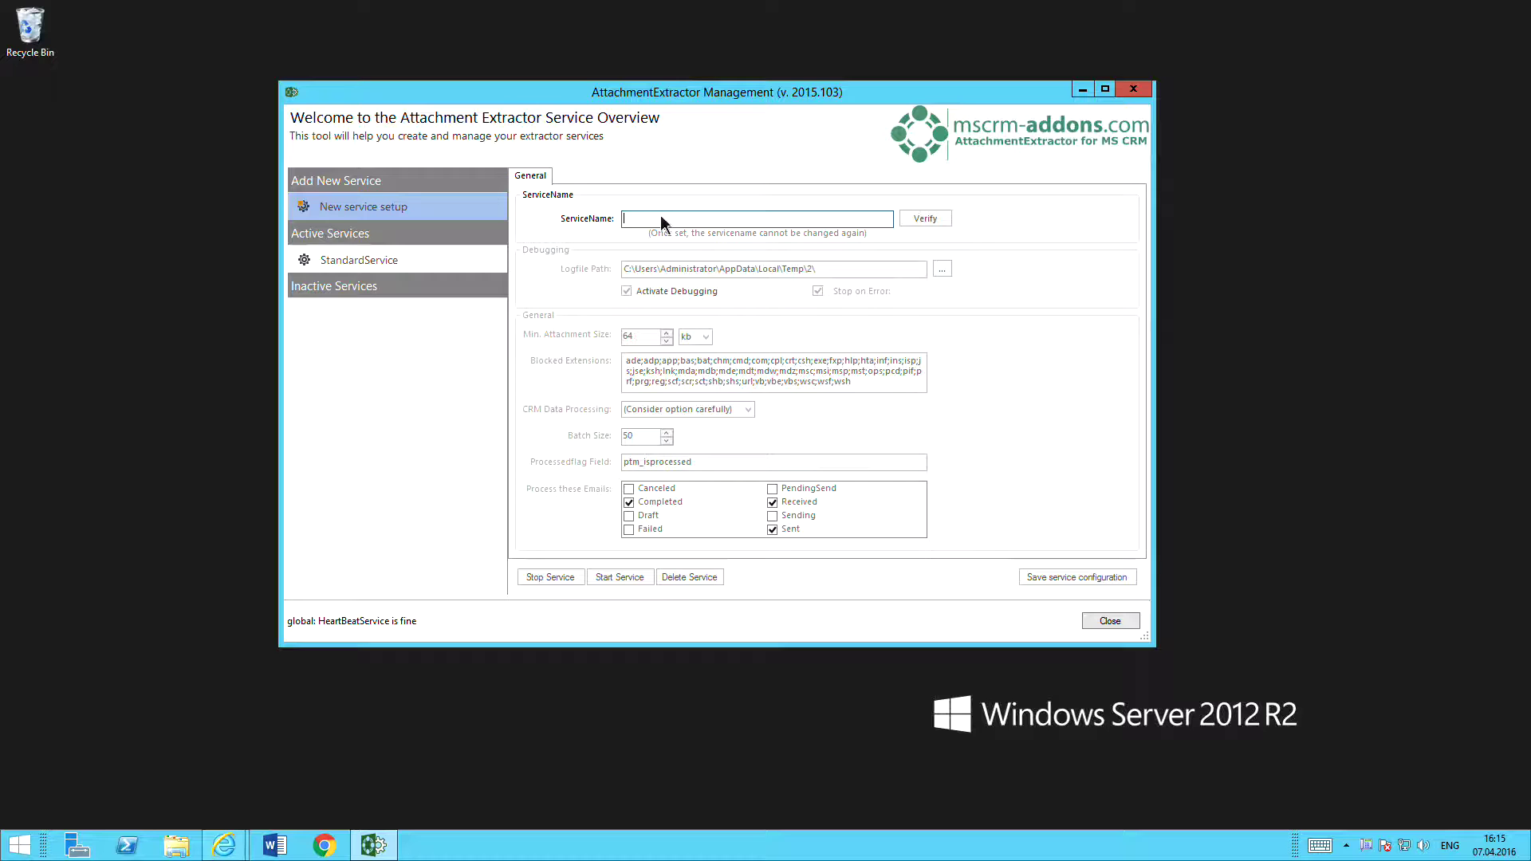
type("FastService")
left_click(925, 224)
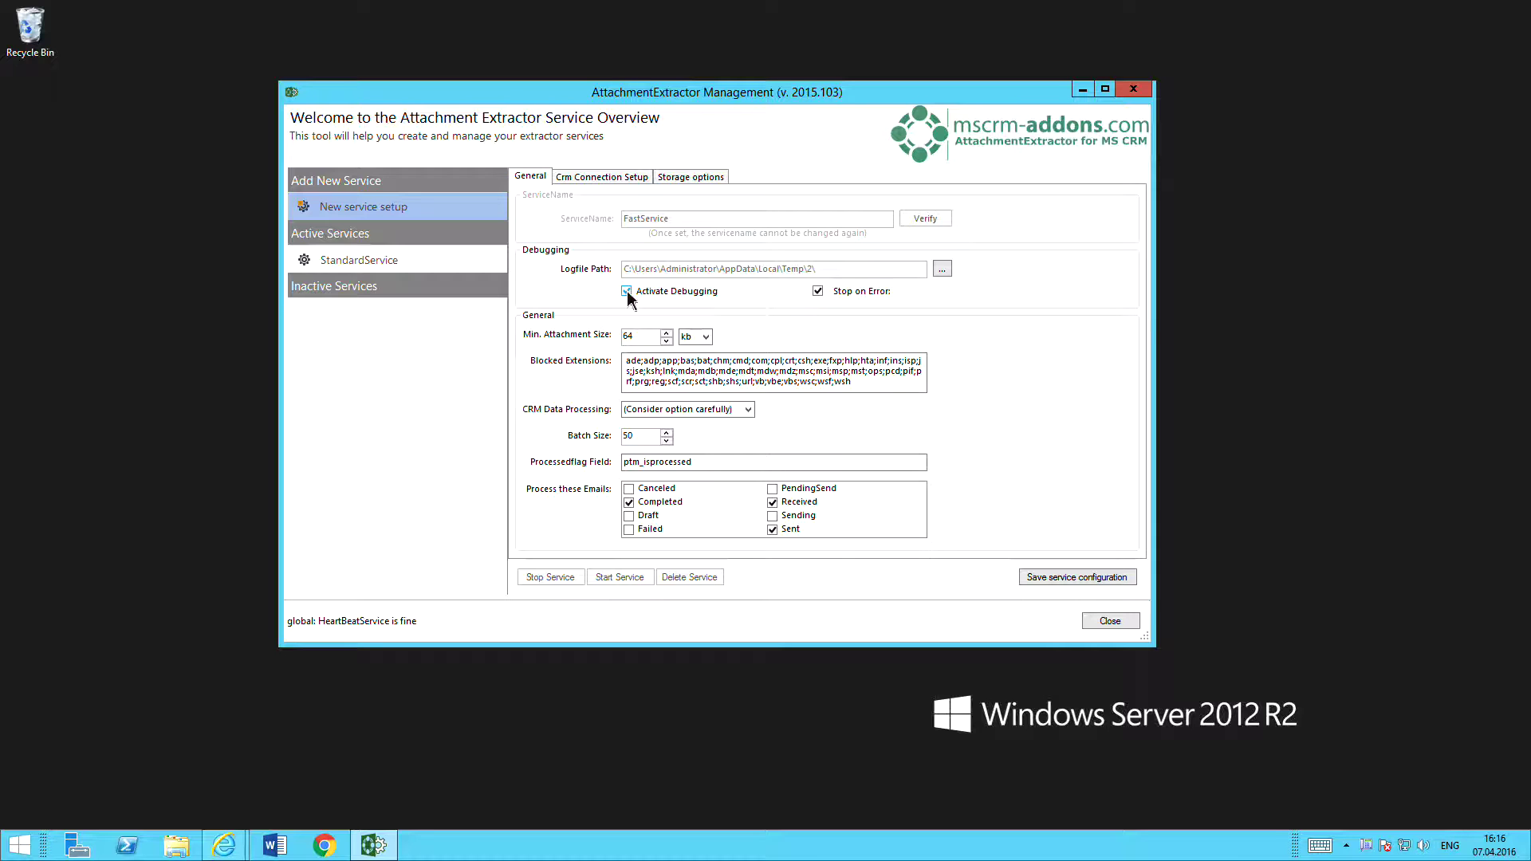
Deactivate debugging for the new service and set the minimum attachment size to 10 kb.
left_click(627, 292)
double_click(642, 343)
type("10")
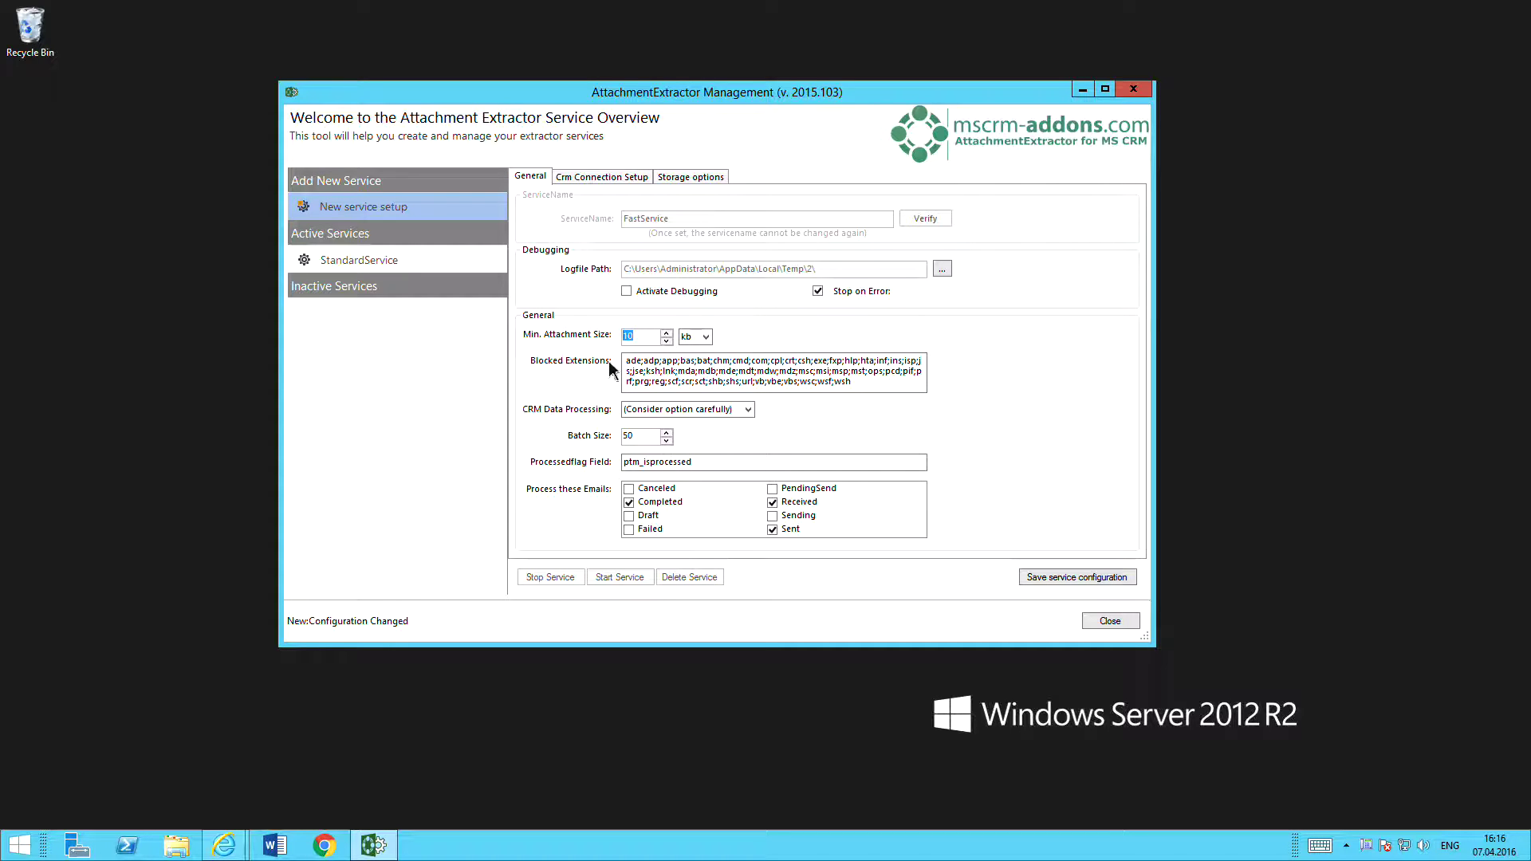
left_click(706, 338)
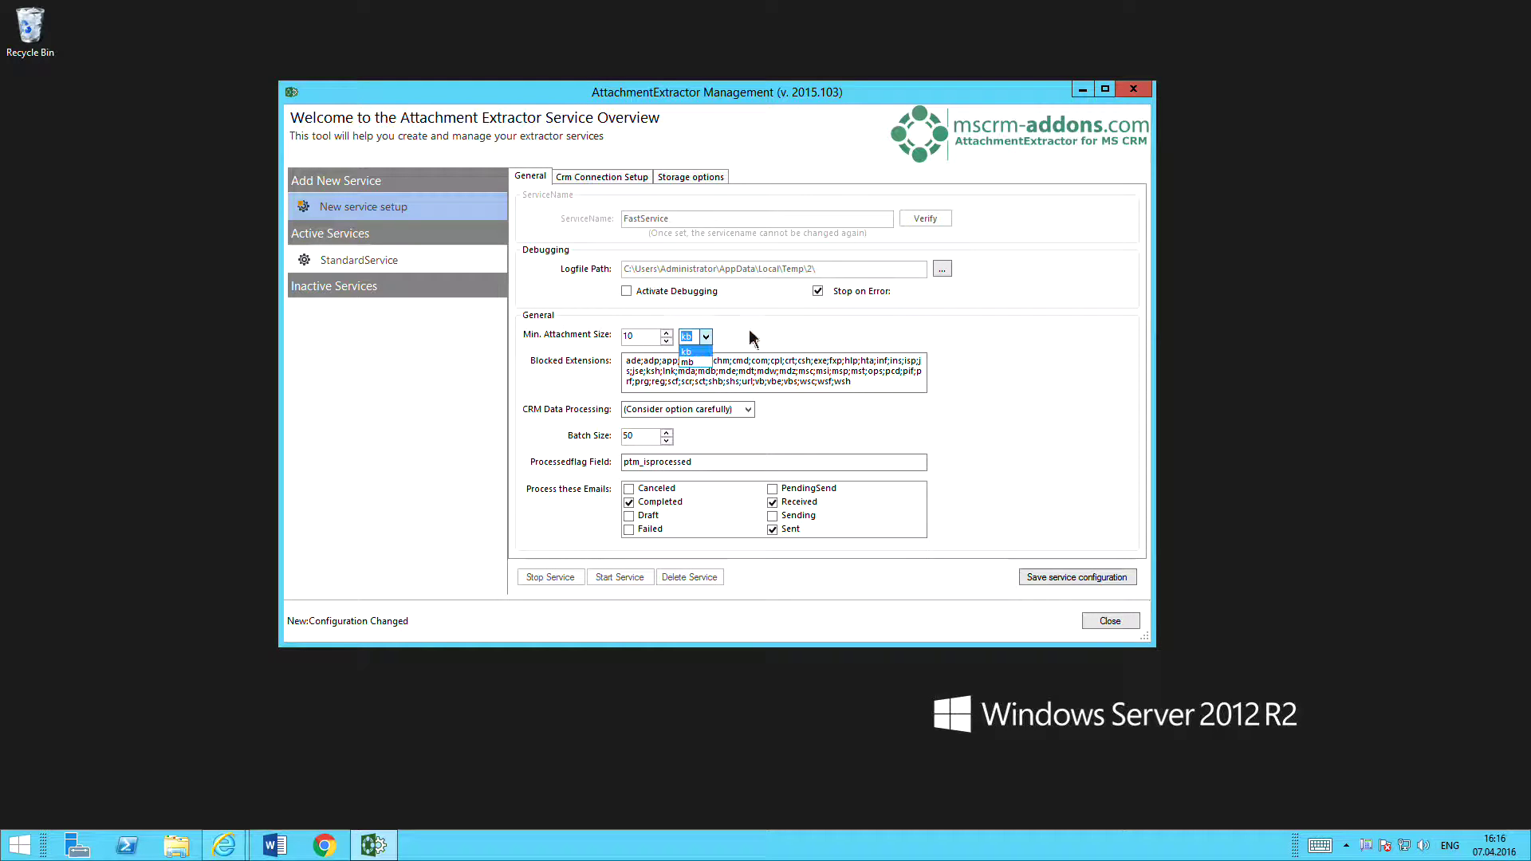
left_click(749, 329)
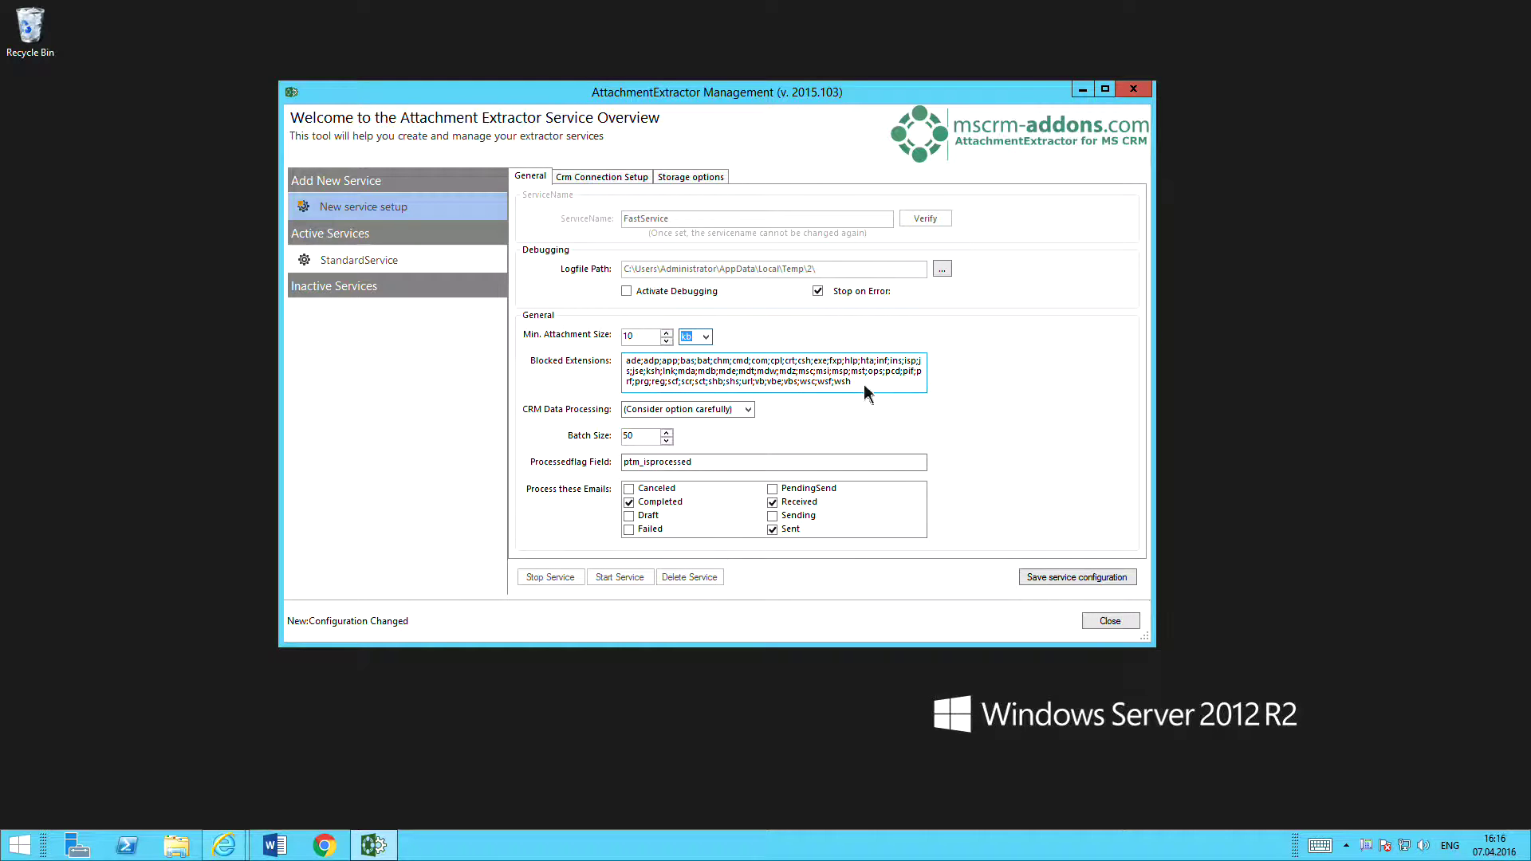
Check the blocked extensions and batch size, and set CRM Data Processing to MOVE - Replace data in CRM.
left_click_drag(868, 393, 630, 360)
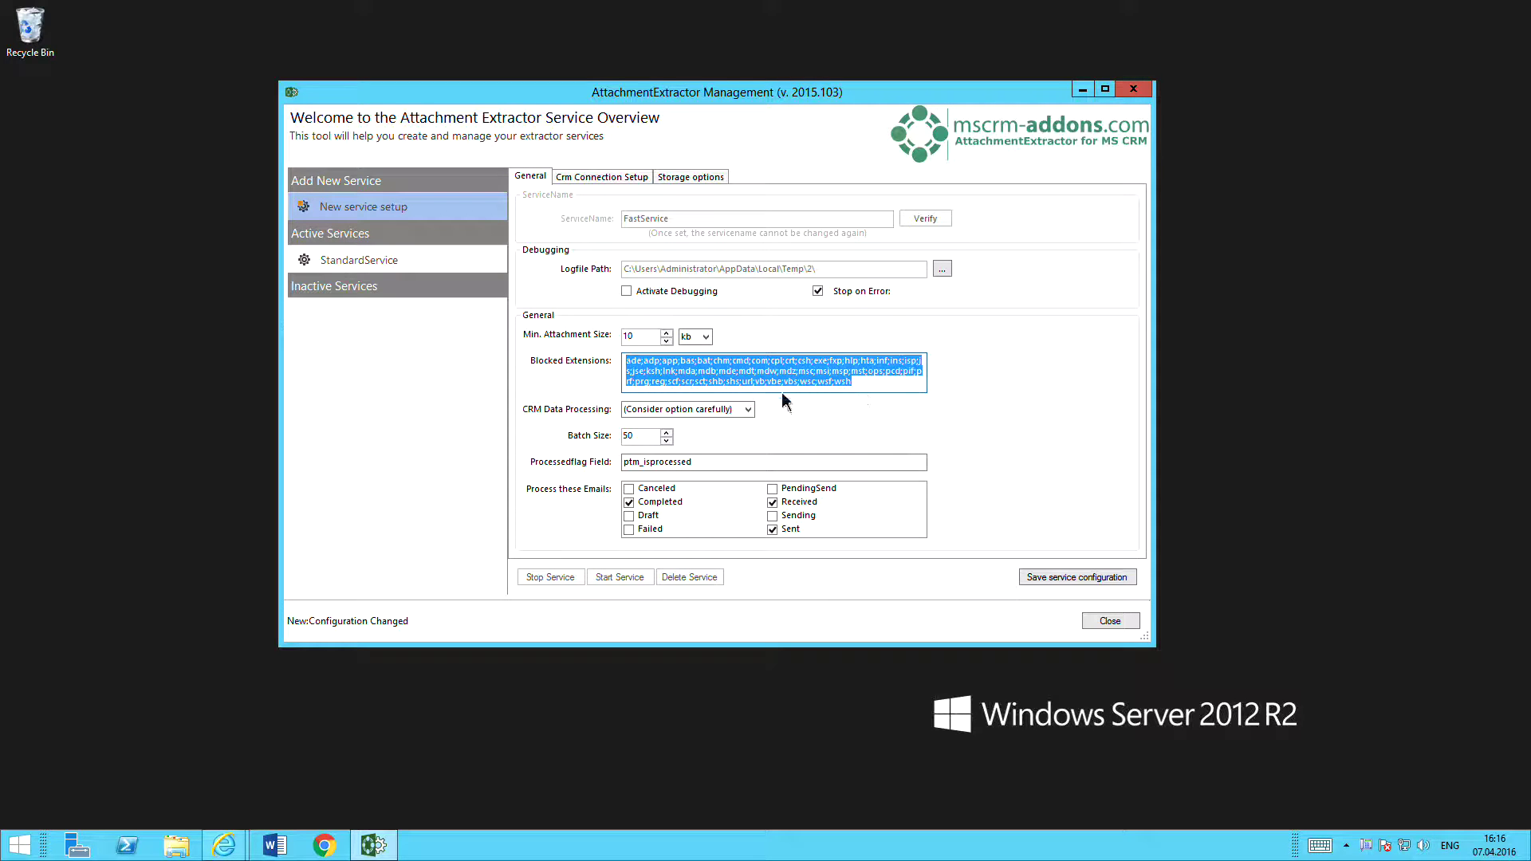
left_click(859, 380)
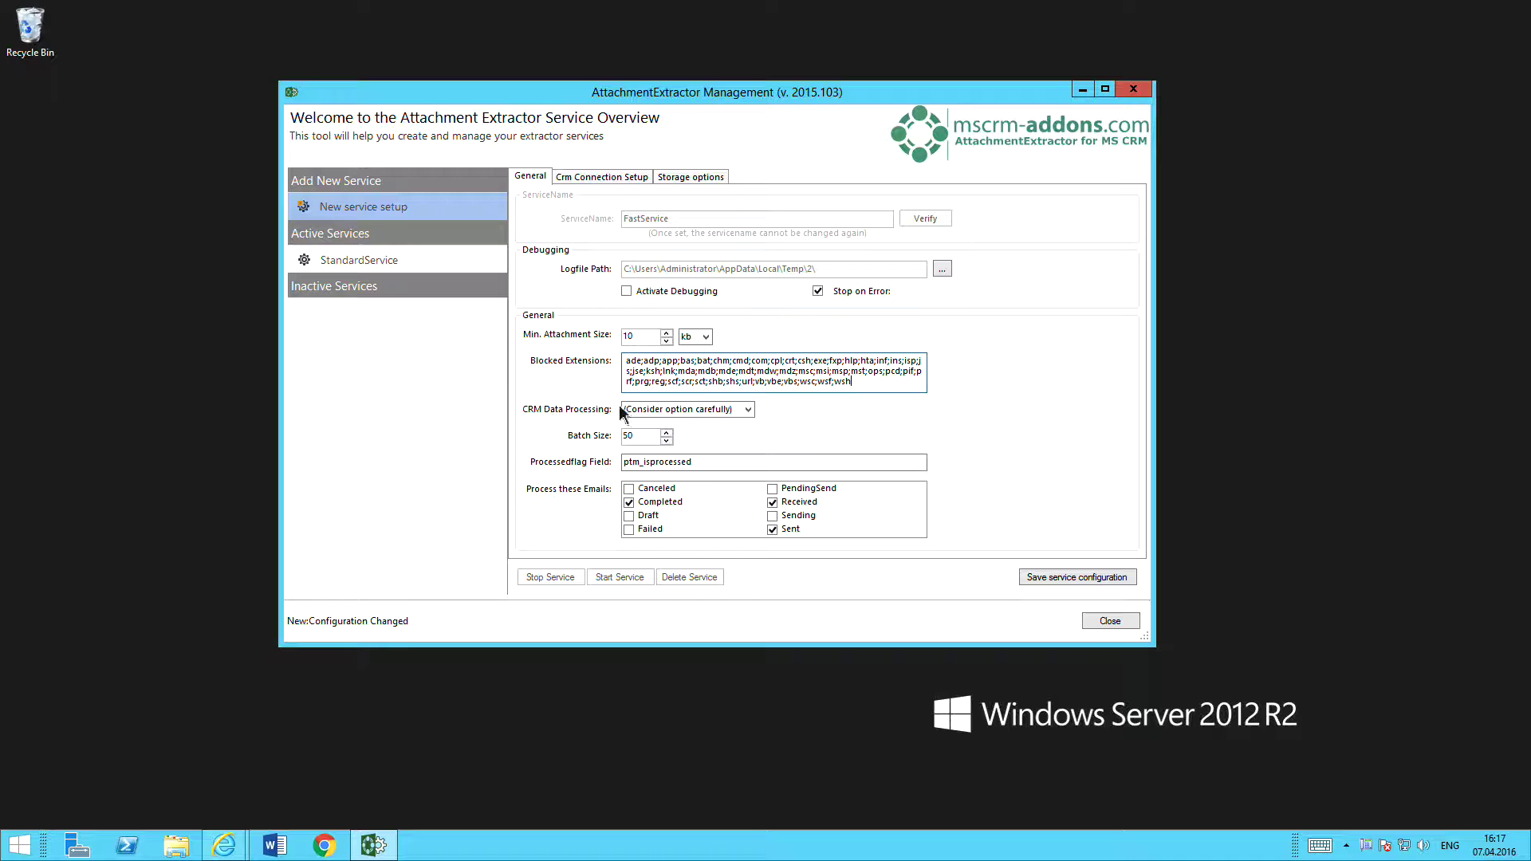
left_click(751, 413)
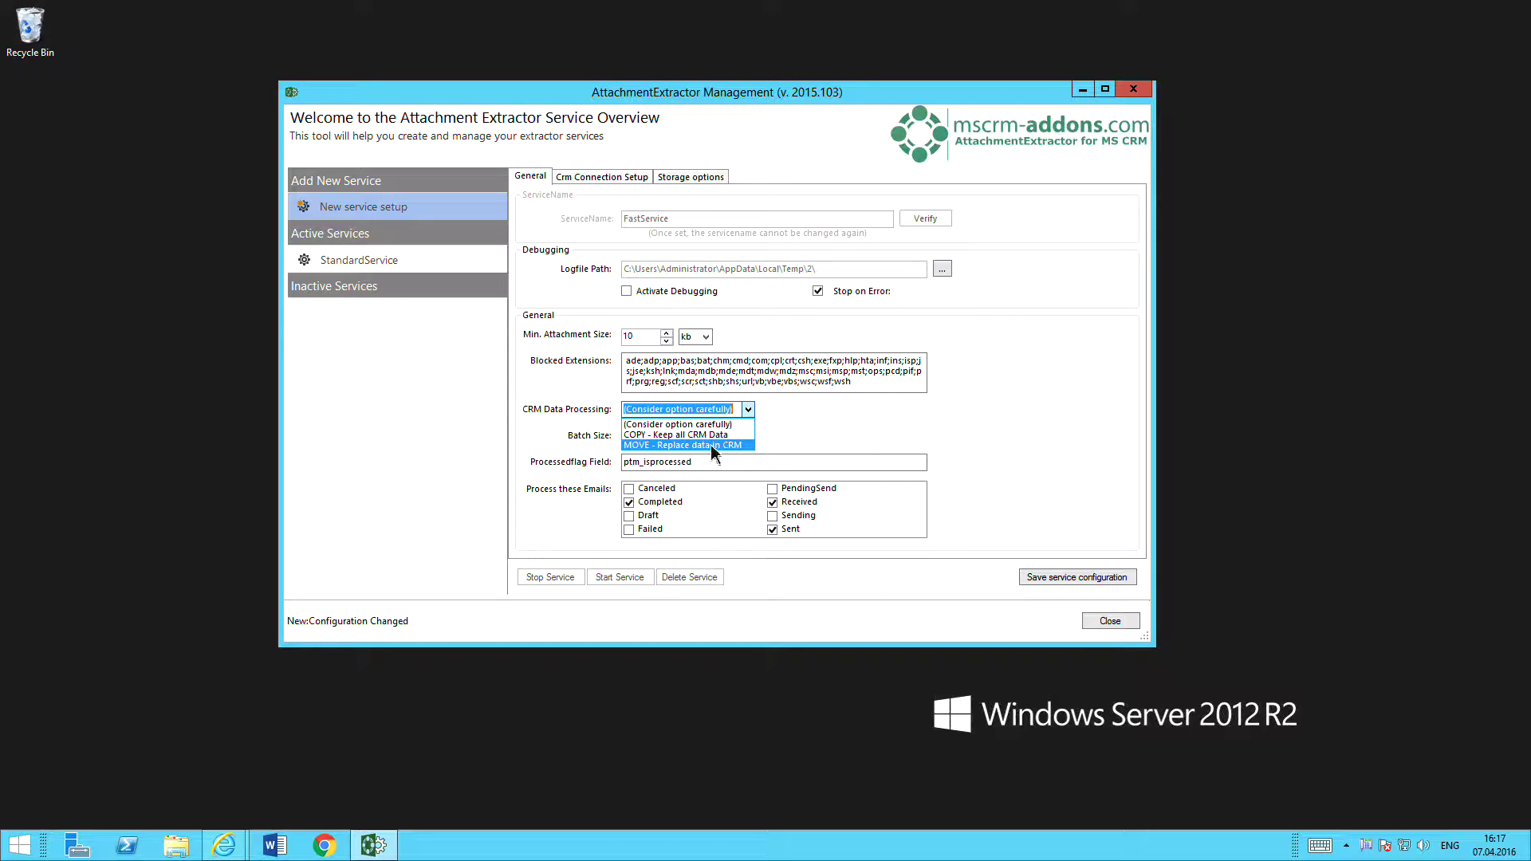
left_click(711, 444)
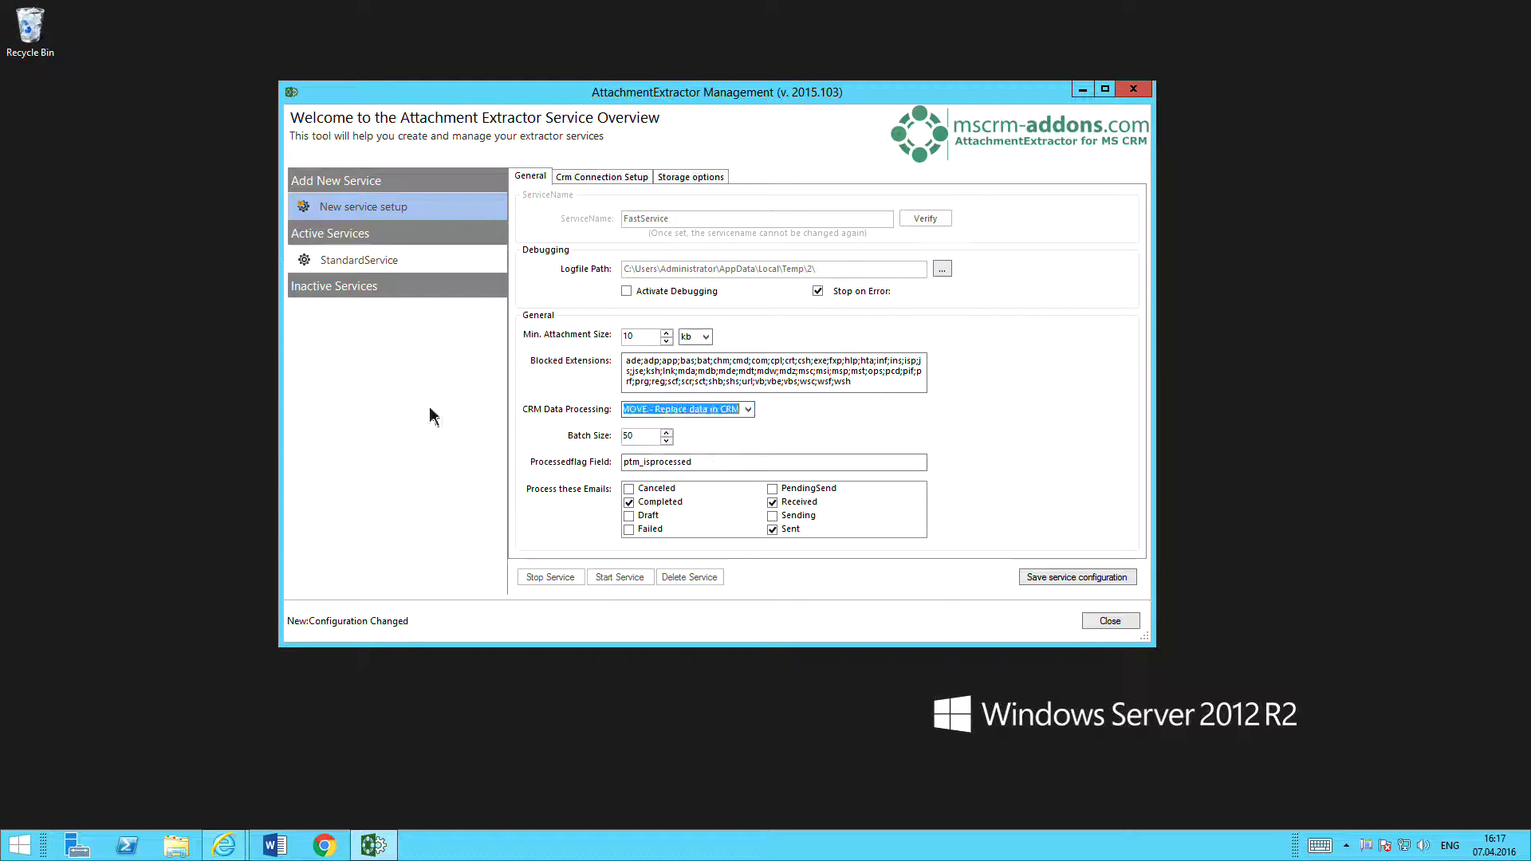
double_click(642, 441)
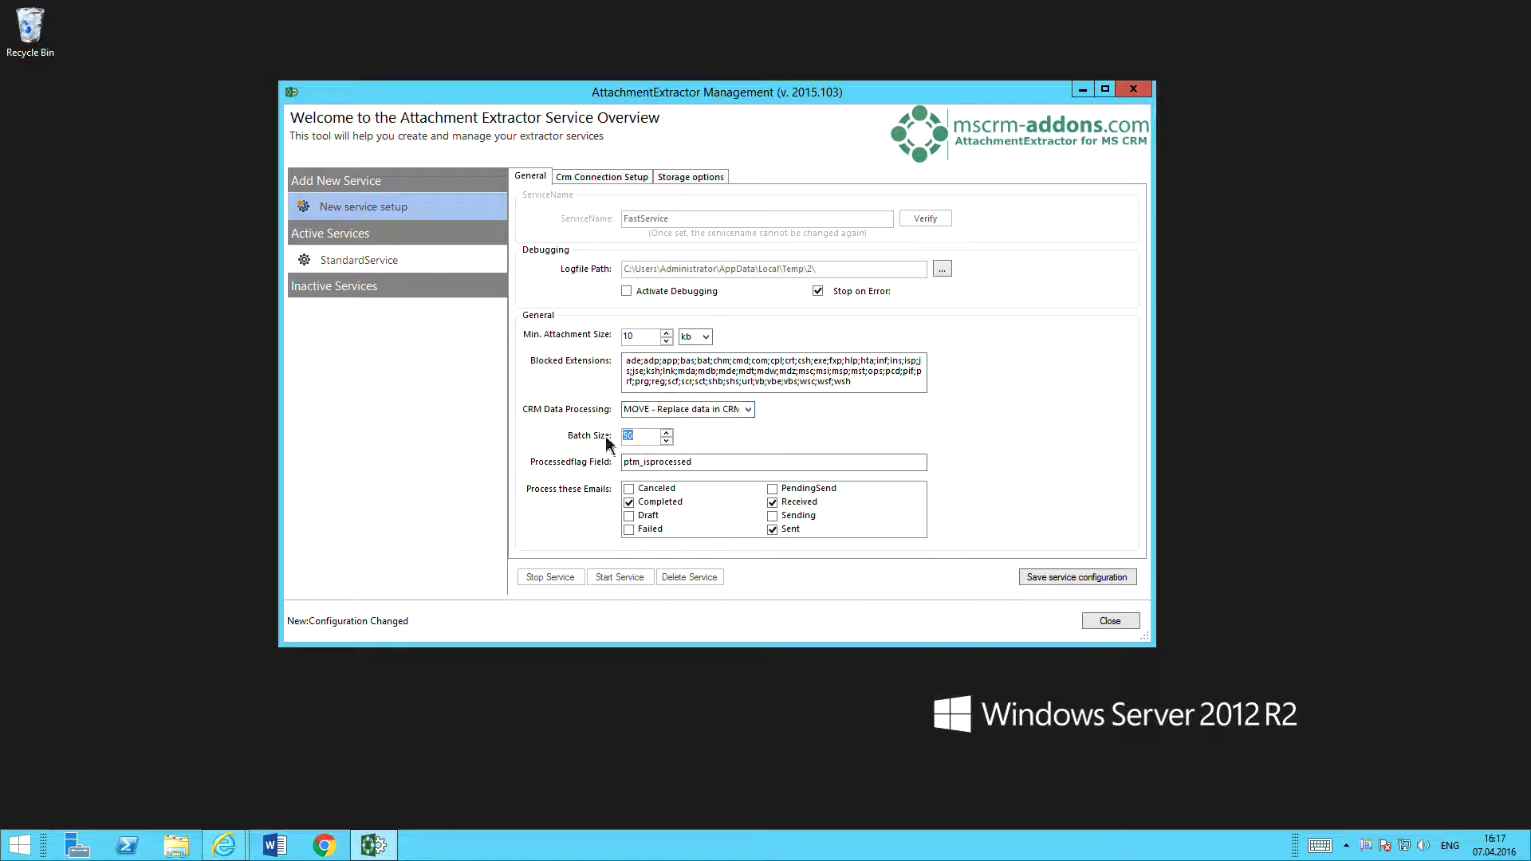
left_click(639, 442)
double_click(641, 438)
left_click(640, 444)
Choose Standard (onPremise) as the CRM type in the new service's connection setup.
left_click(623, 179)
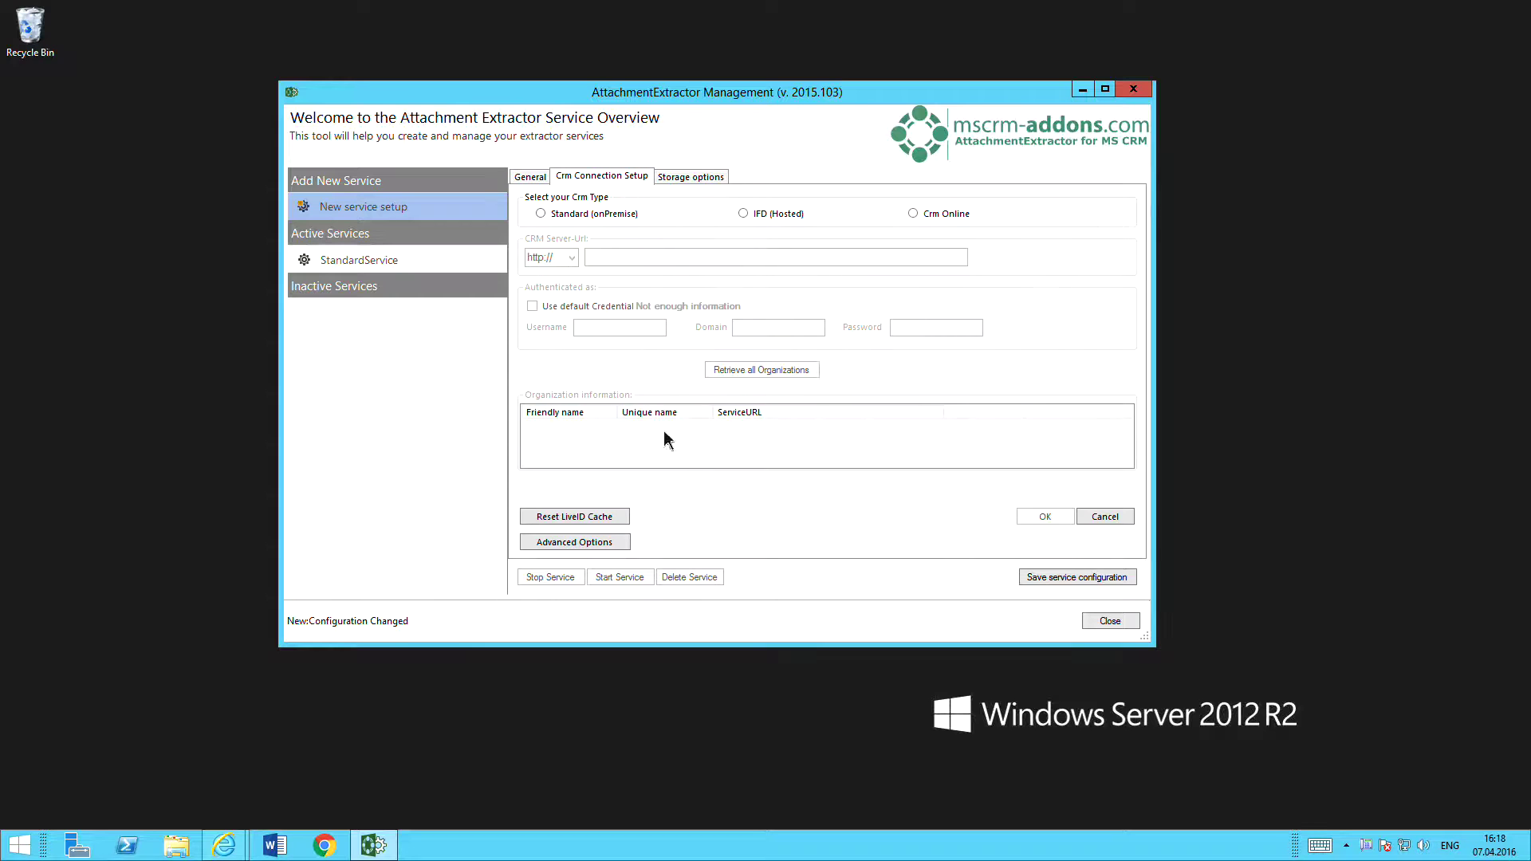
left_click(542, 217)
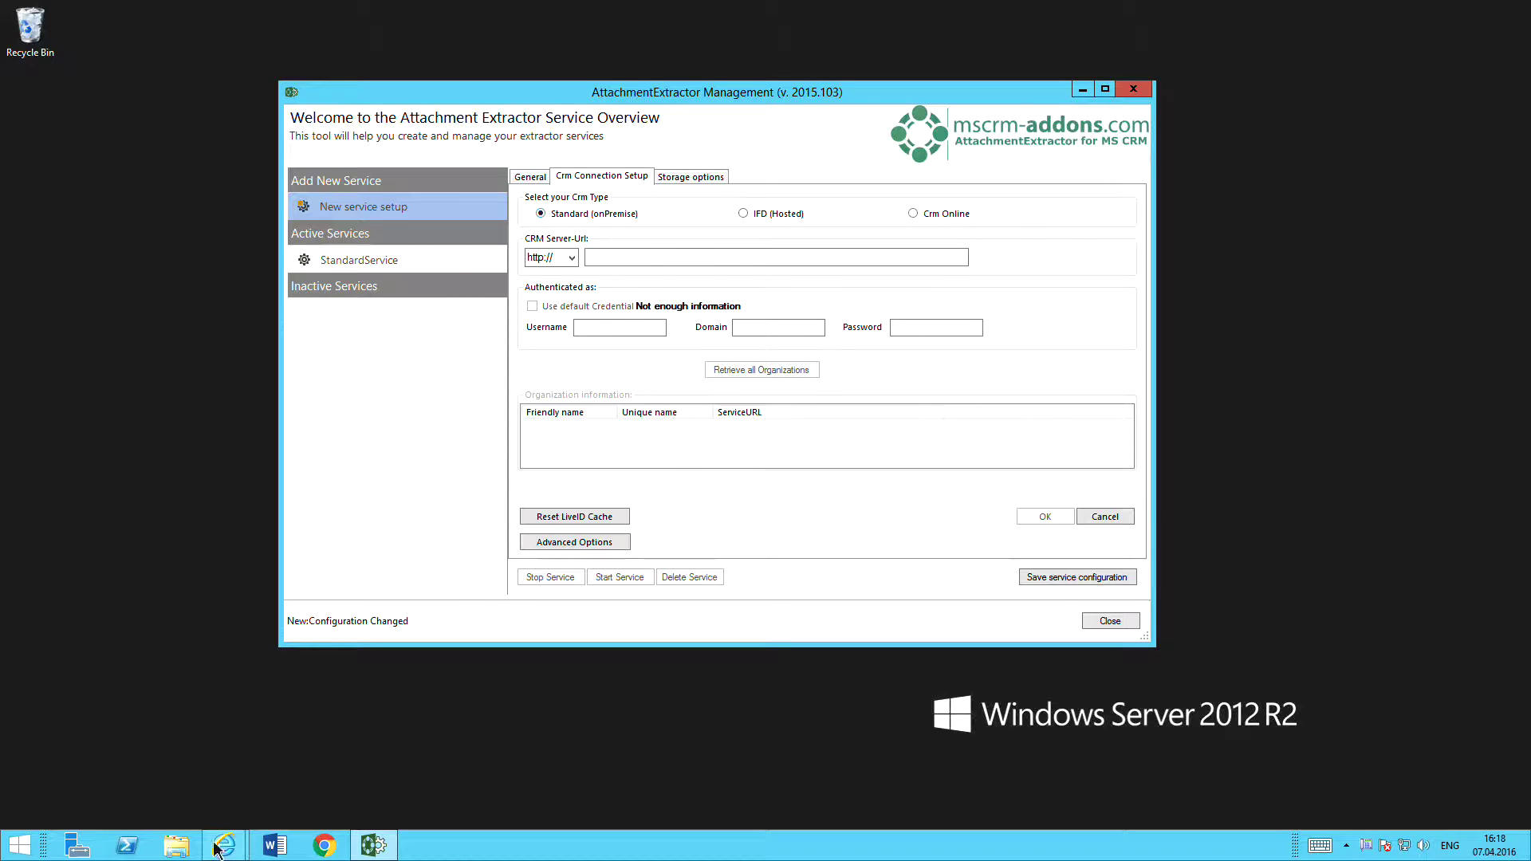
Look up the CRM server address in the browser and set the new service's CRM Server-Url to crm:5555.
mouse_move(224, 844)
left_click(284, 777)
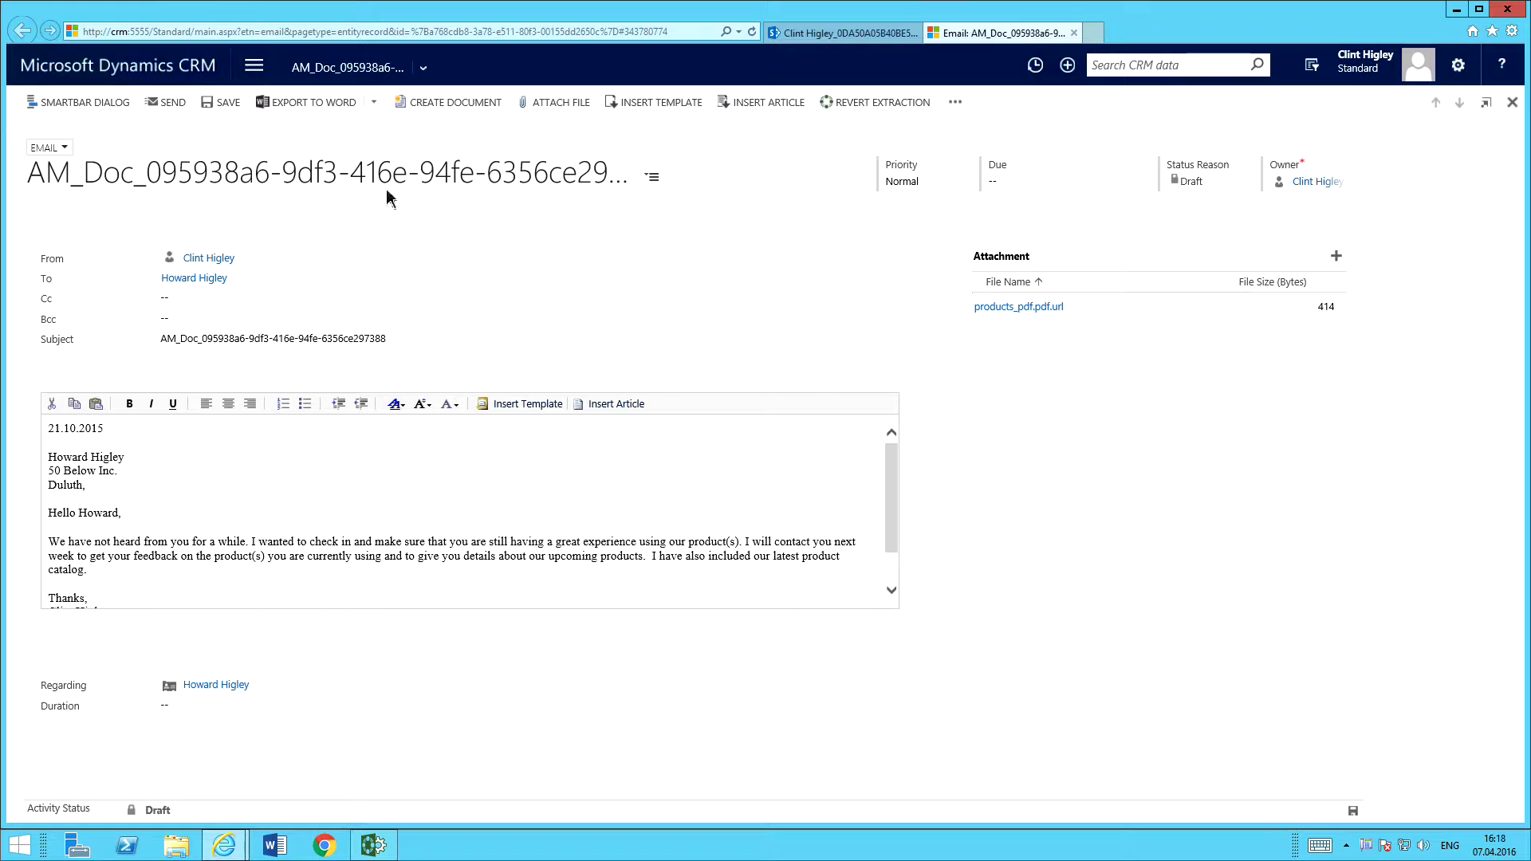
left_click(150, 34)
left_click_drag(150, 33, 110, 32)
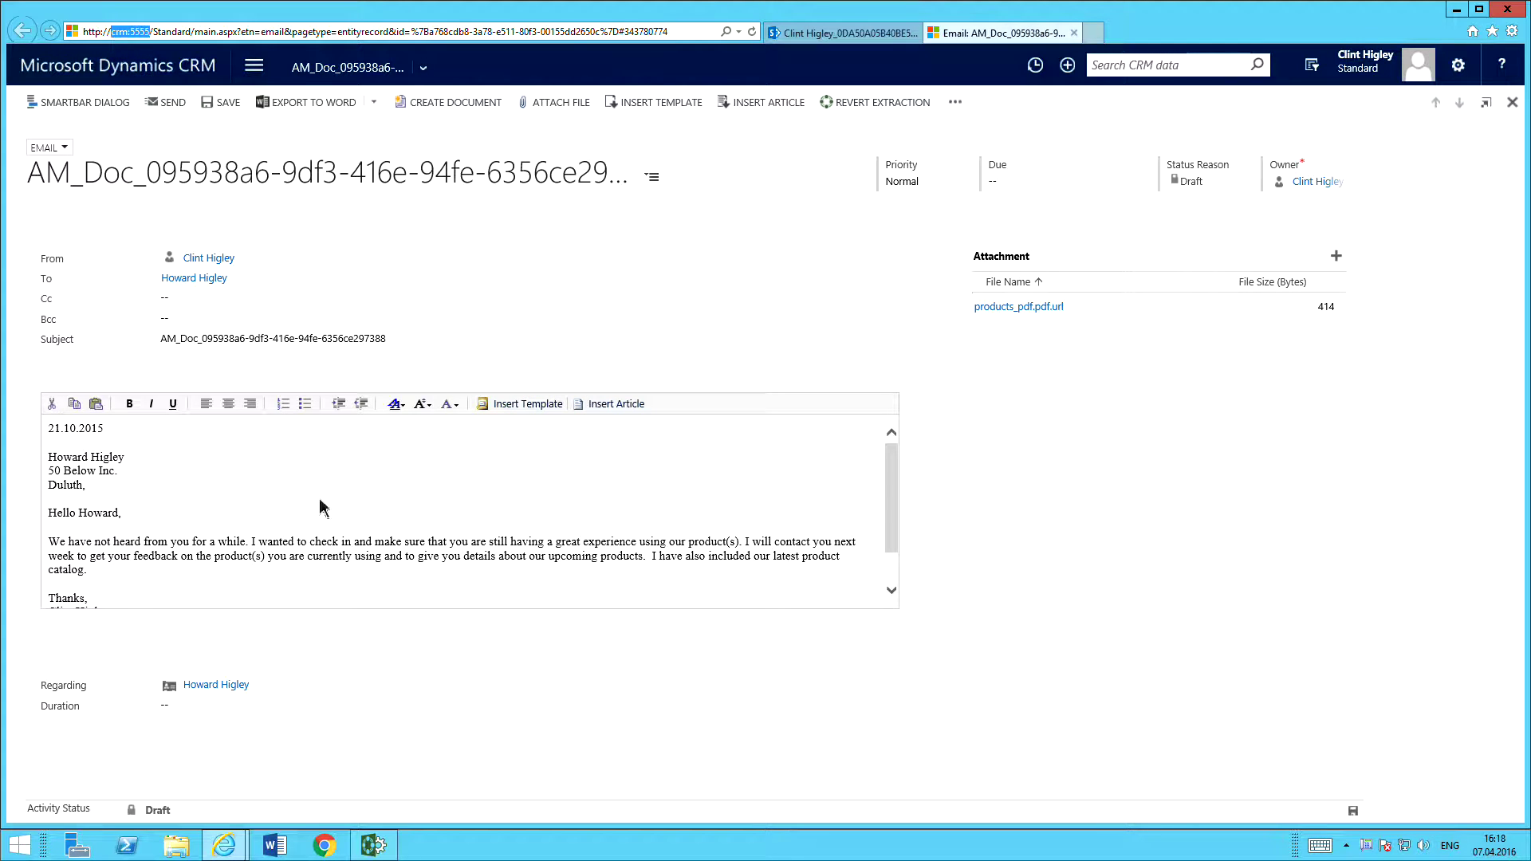
mouse_move(382, 849)
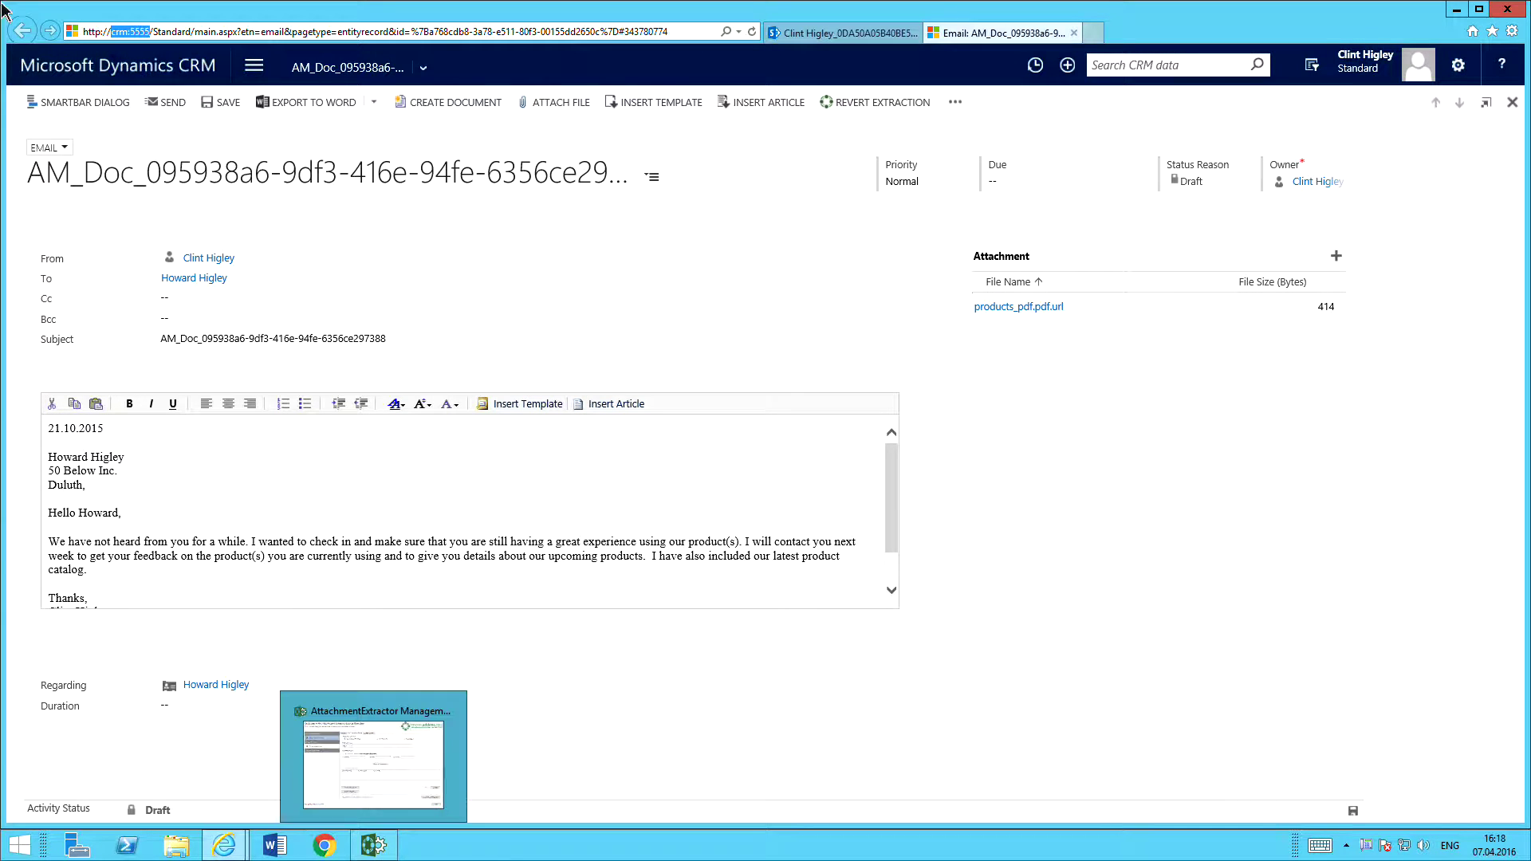
left_click(1456, 9)
left_click(614, 258)
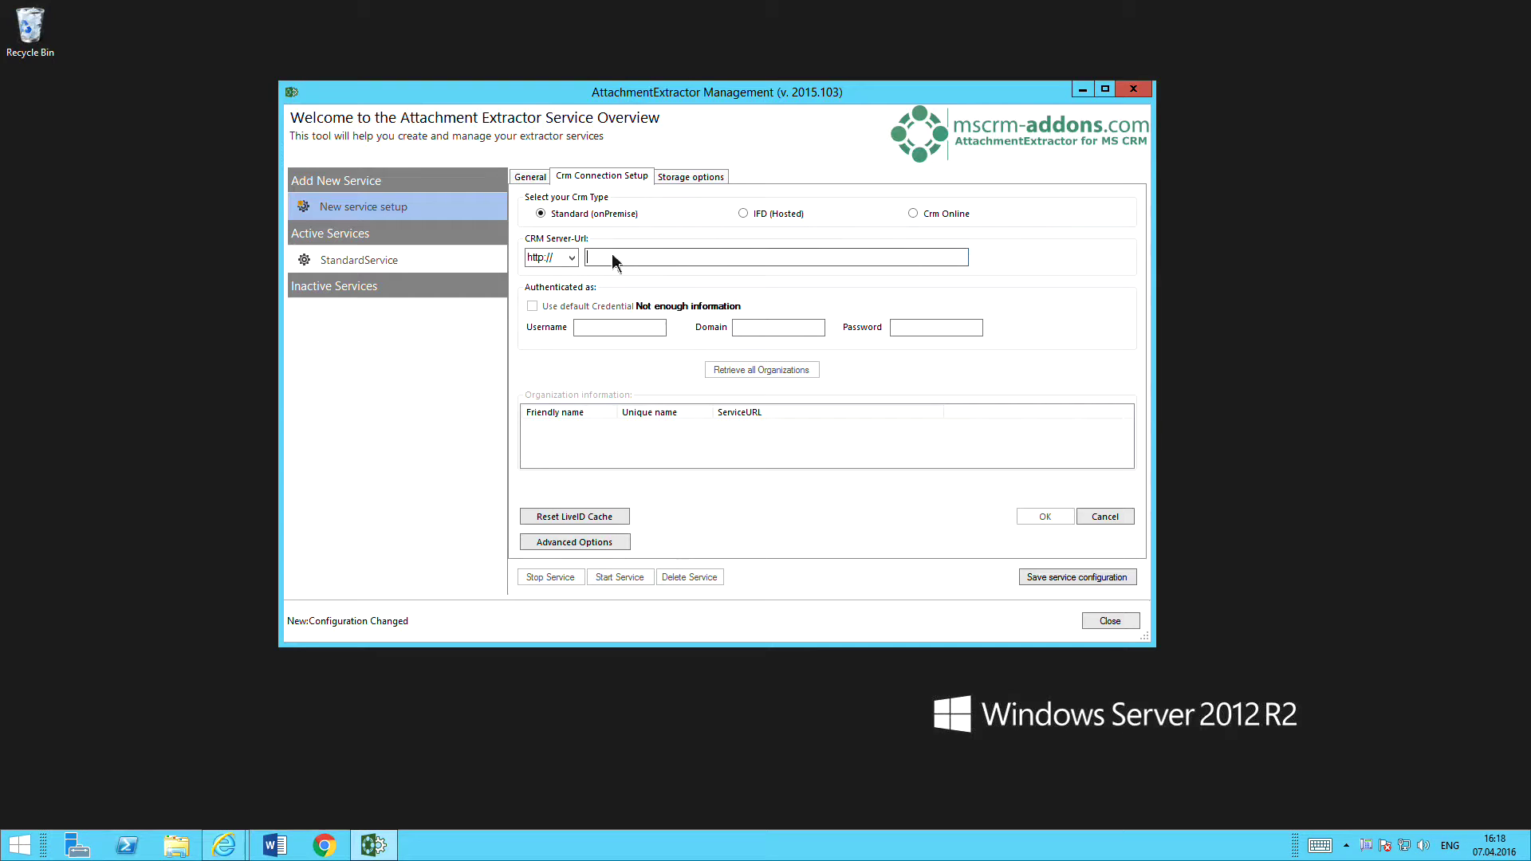
type("crm:5555")
Enter the username admistrator, domain crmtest and the account password for the CRM connection, and try to retrieve all organizations.
left_click(603, 331)
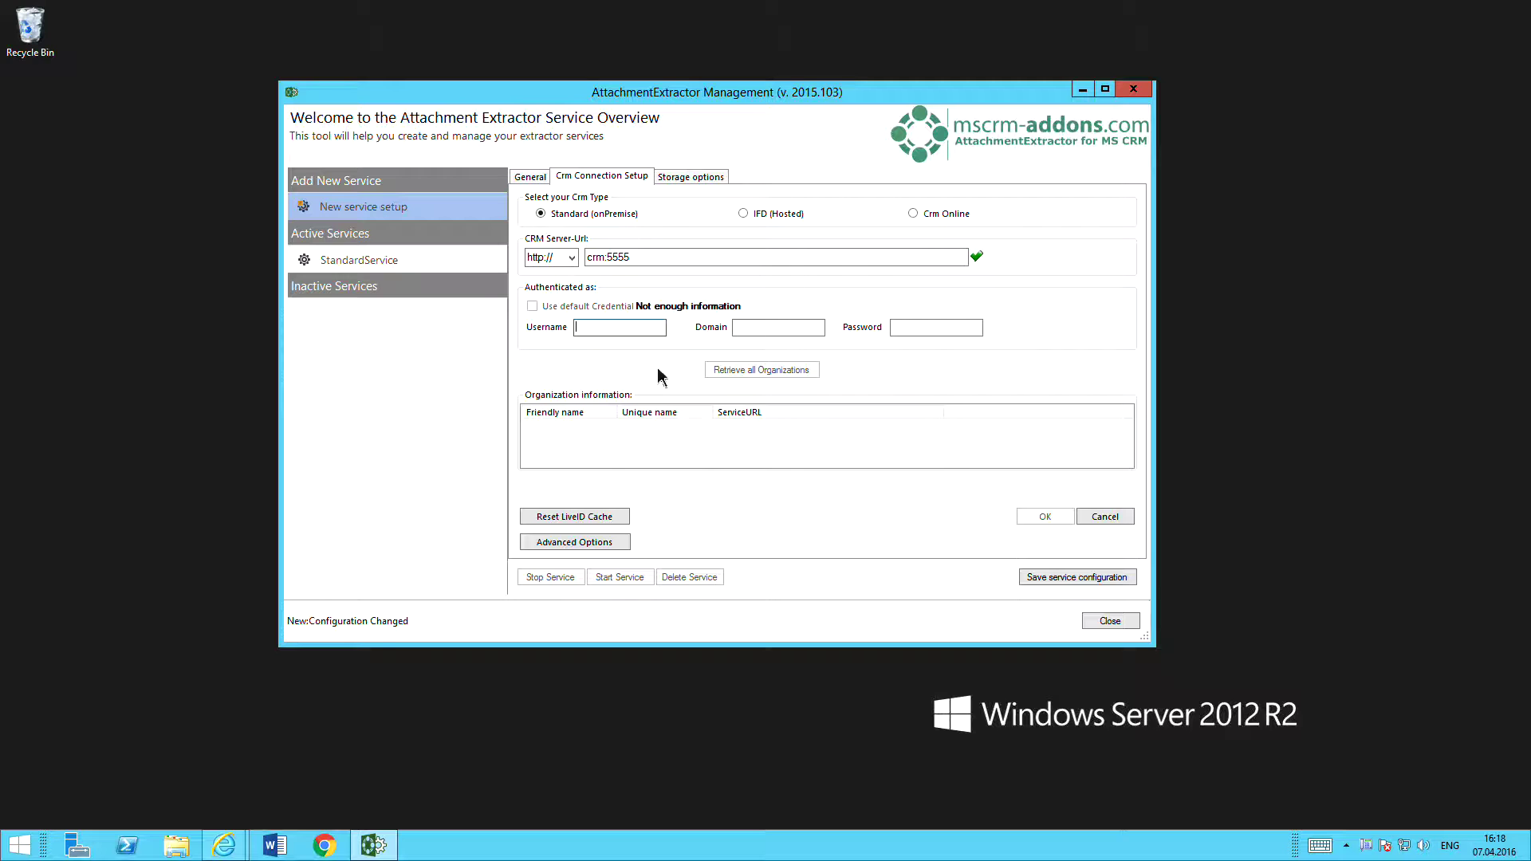
type("admis")
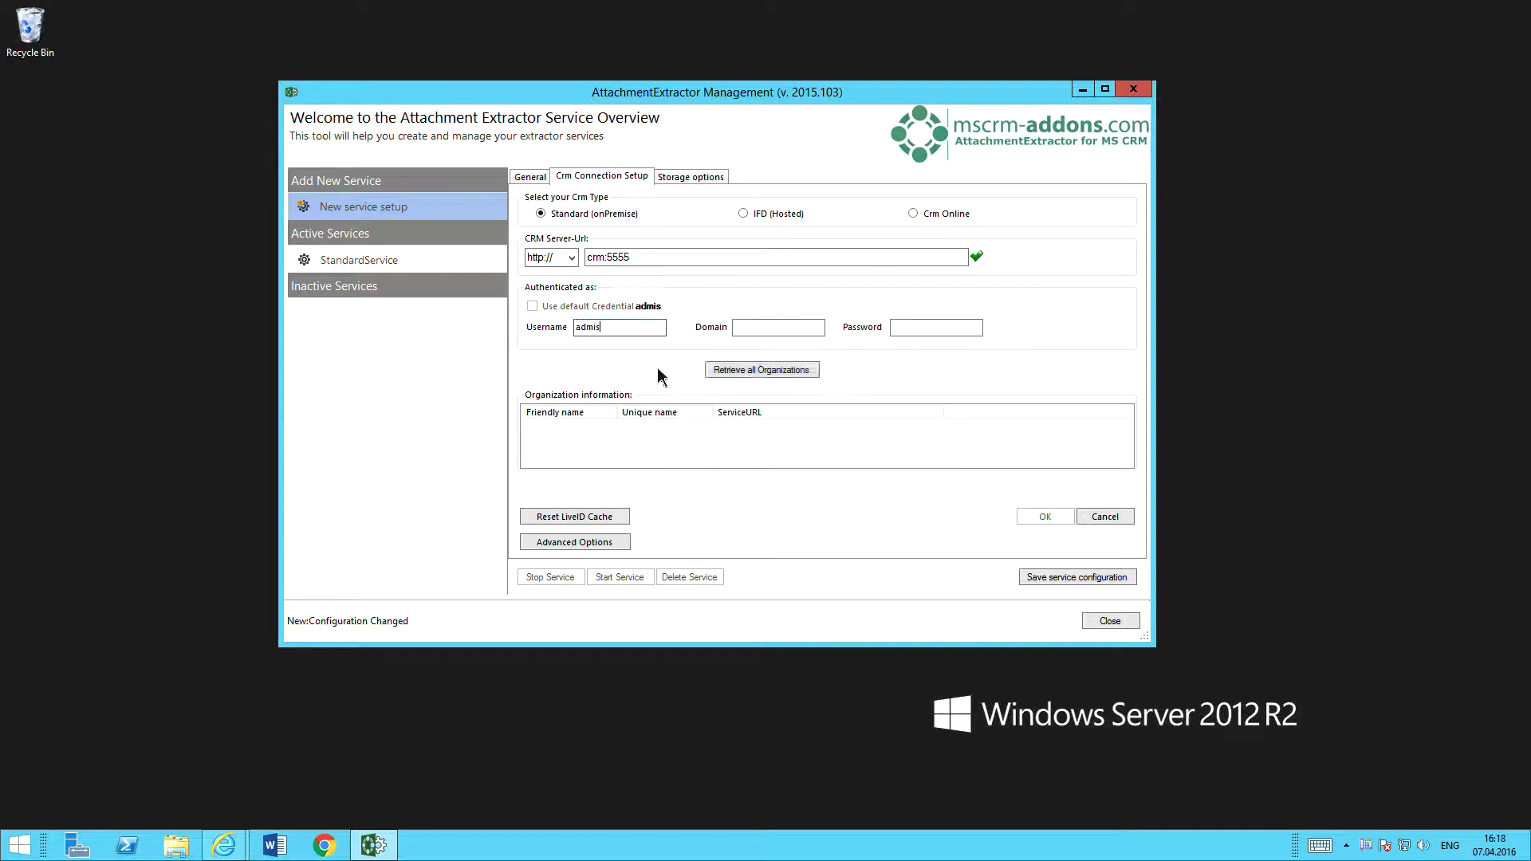
type("trator")
left_click(790, 333)
type("c")
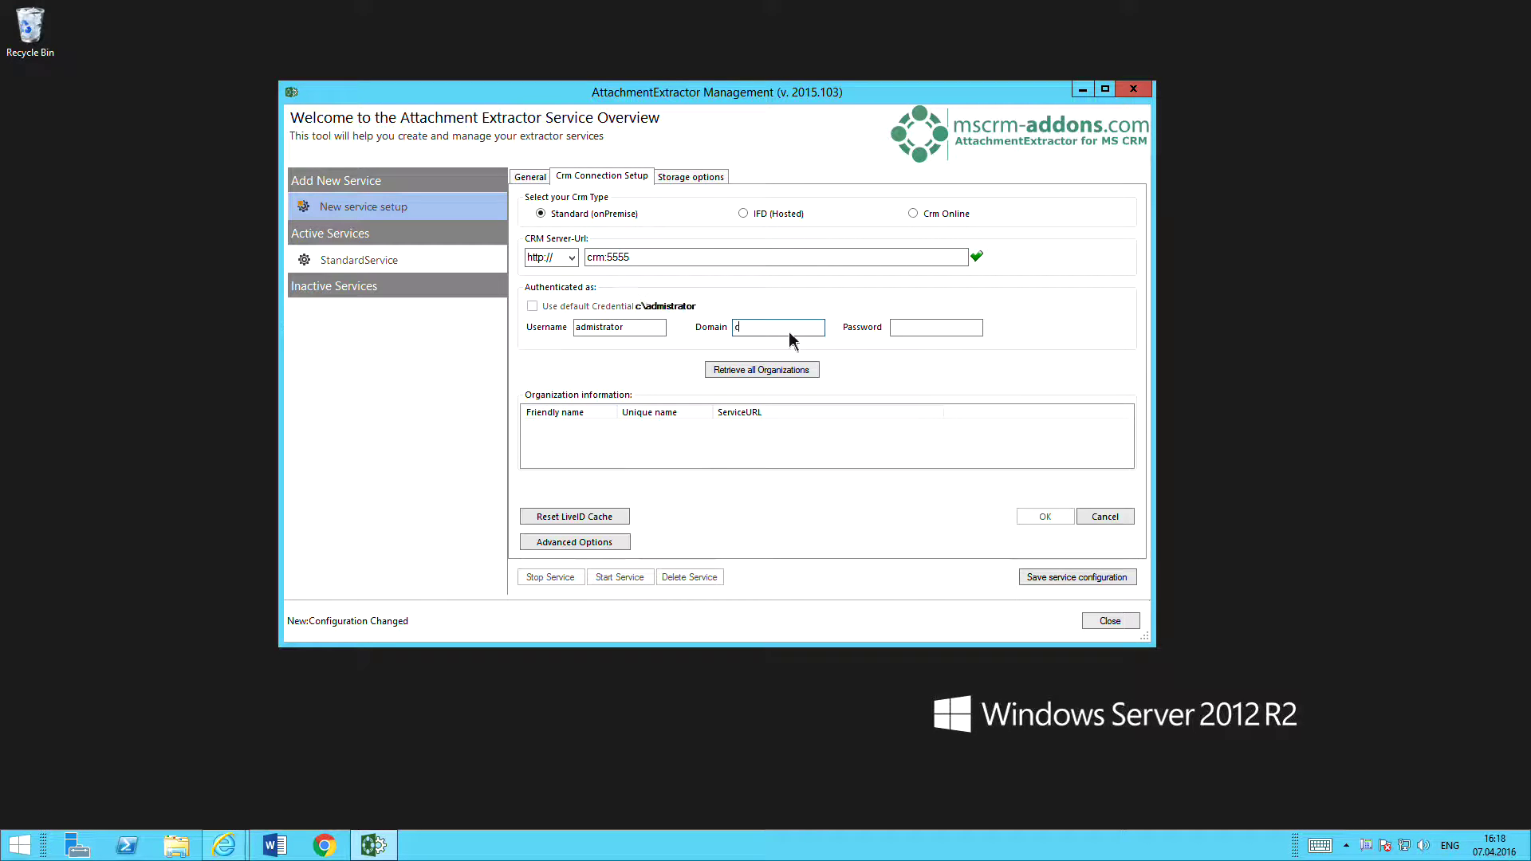
type("rmtest")
left_click(933, 329)
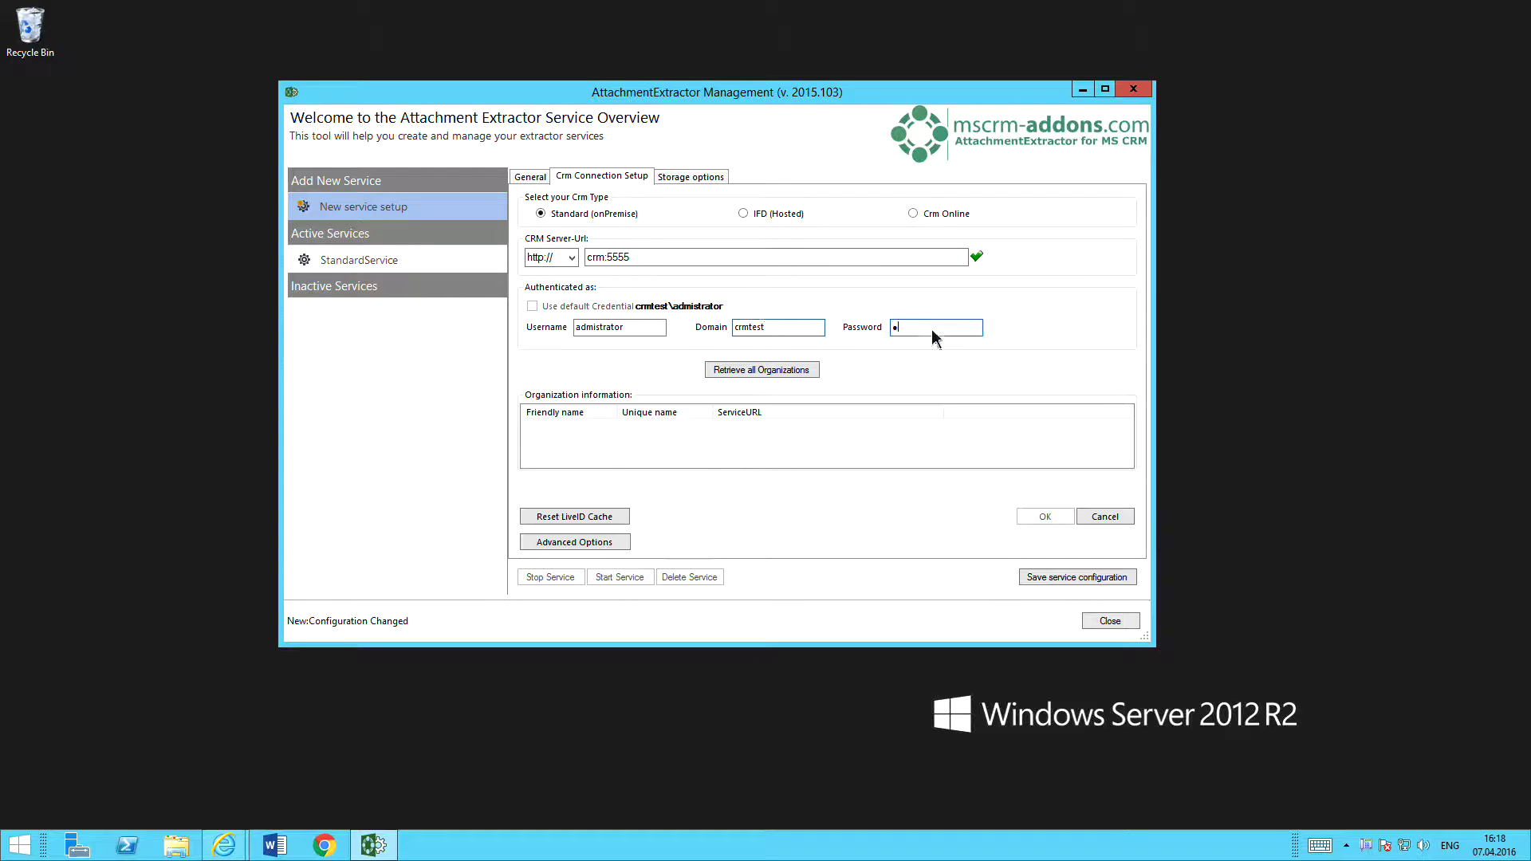
type("••••••")
left_click(766, 368)
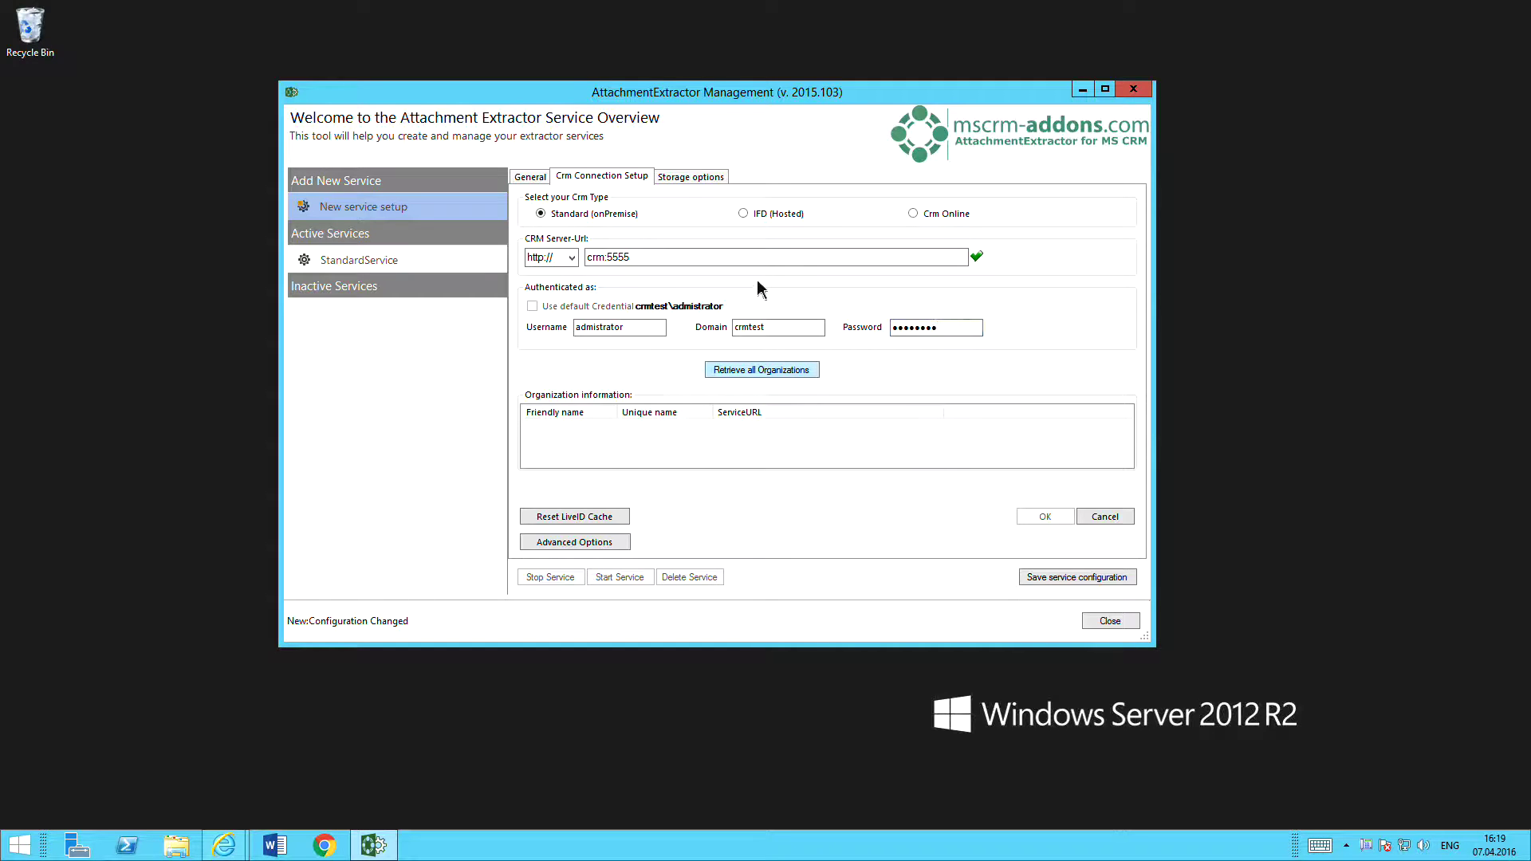
left_click(856, 472)
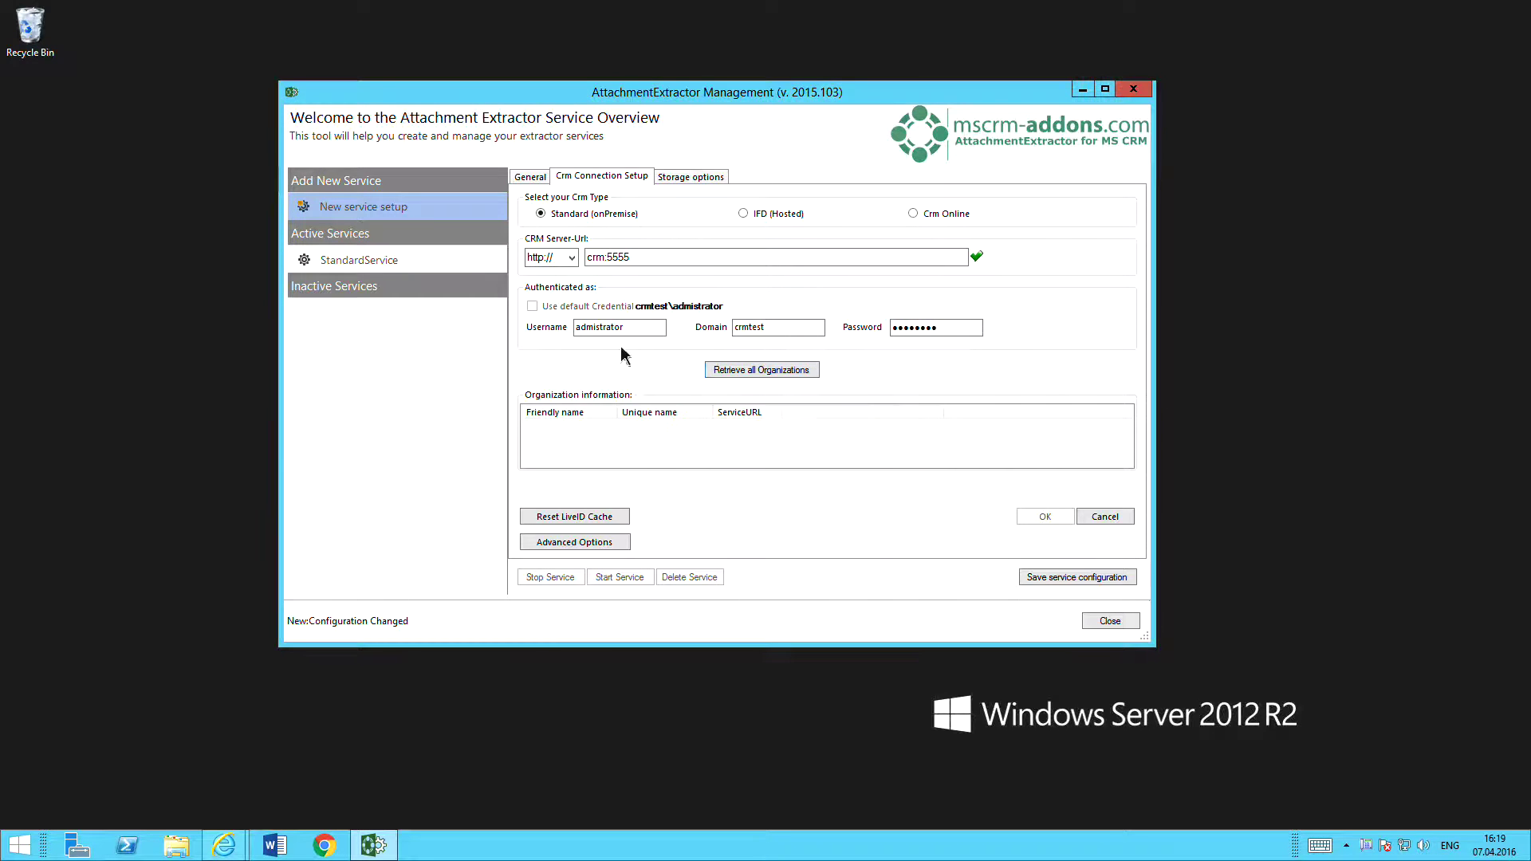
Correct the CRM username to administrator and retrieve all organizations again.
key("Tab")
type("administrat")
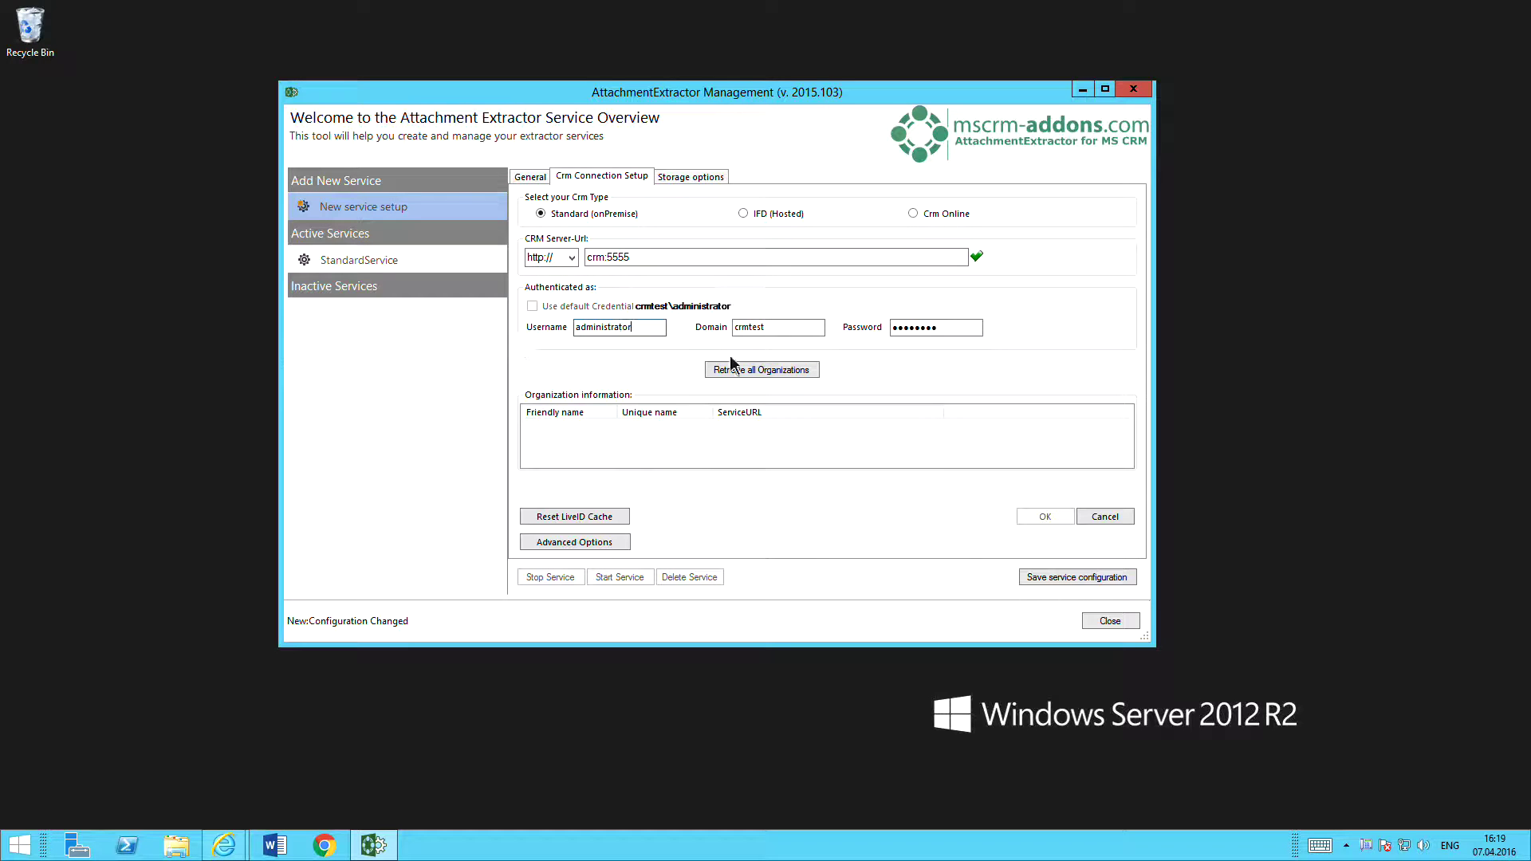
left_click(765, 371)
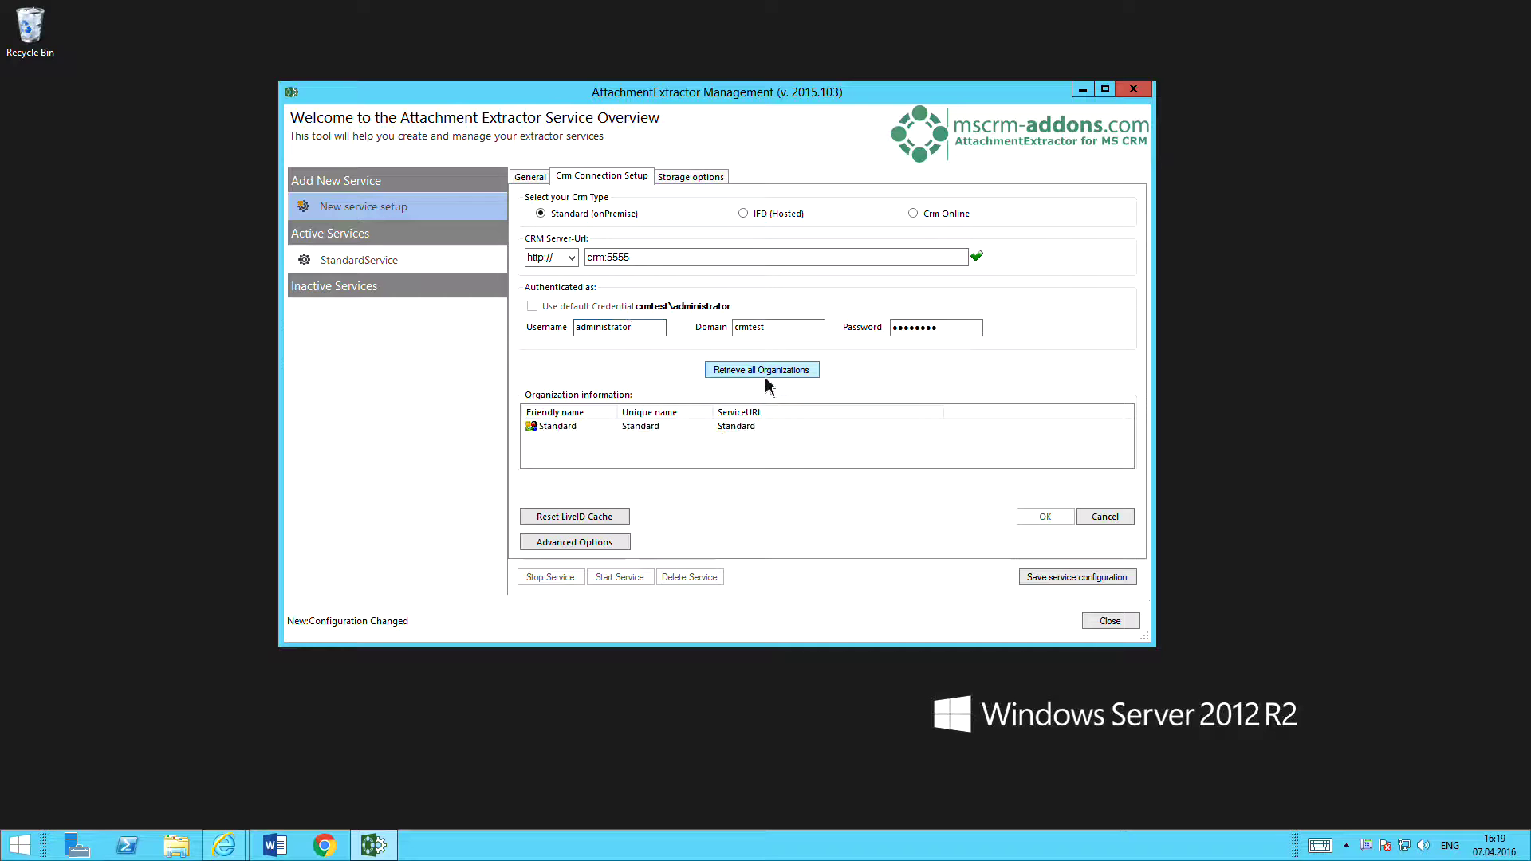
Connect the new service to the Standard organization and acknowledge the connection message.
left_click(696, 427)
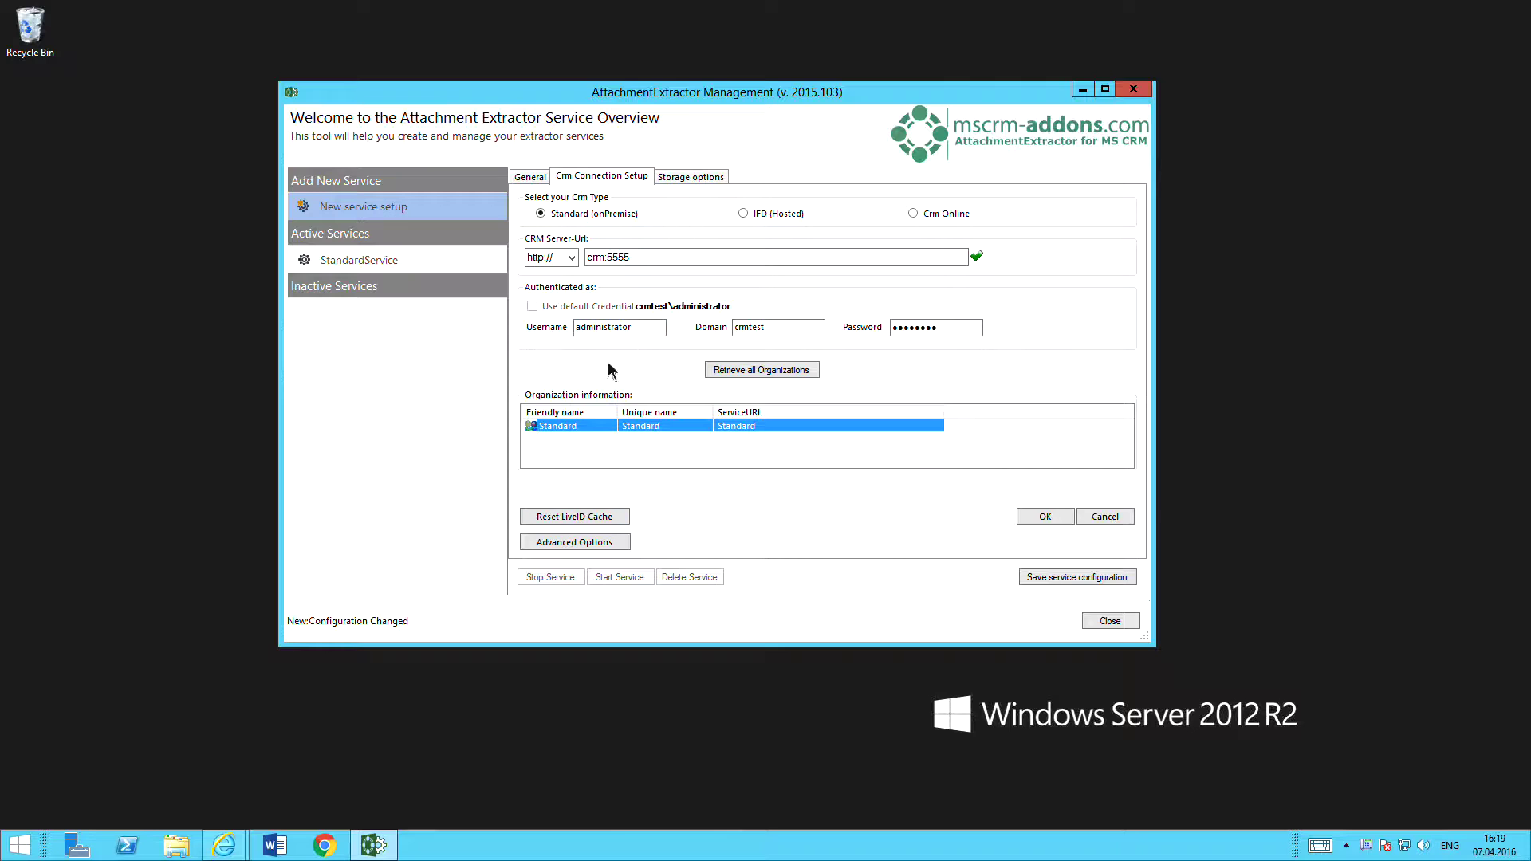
left_click(1045, 517)
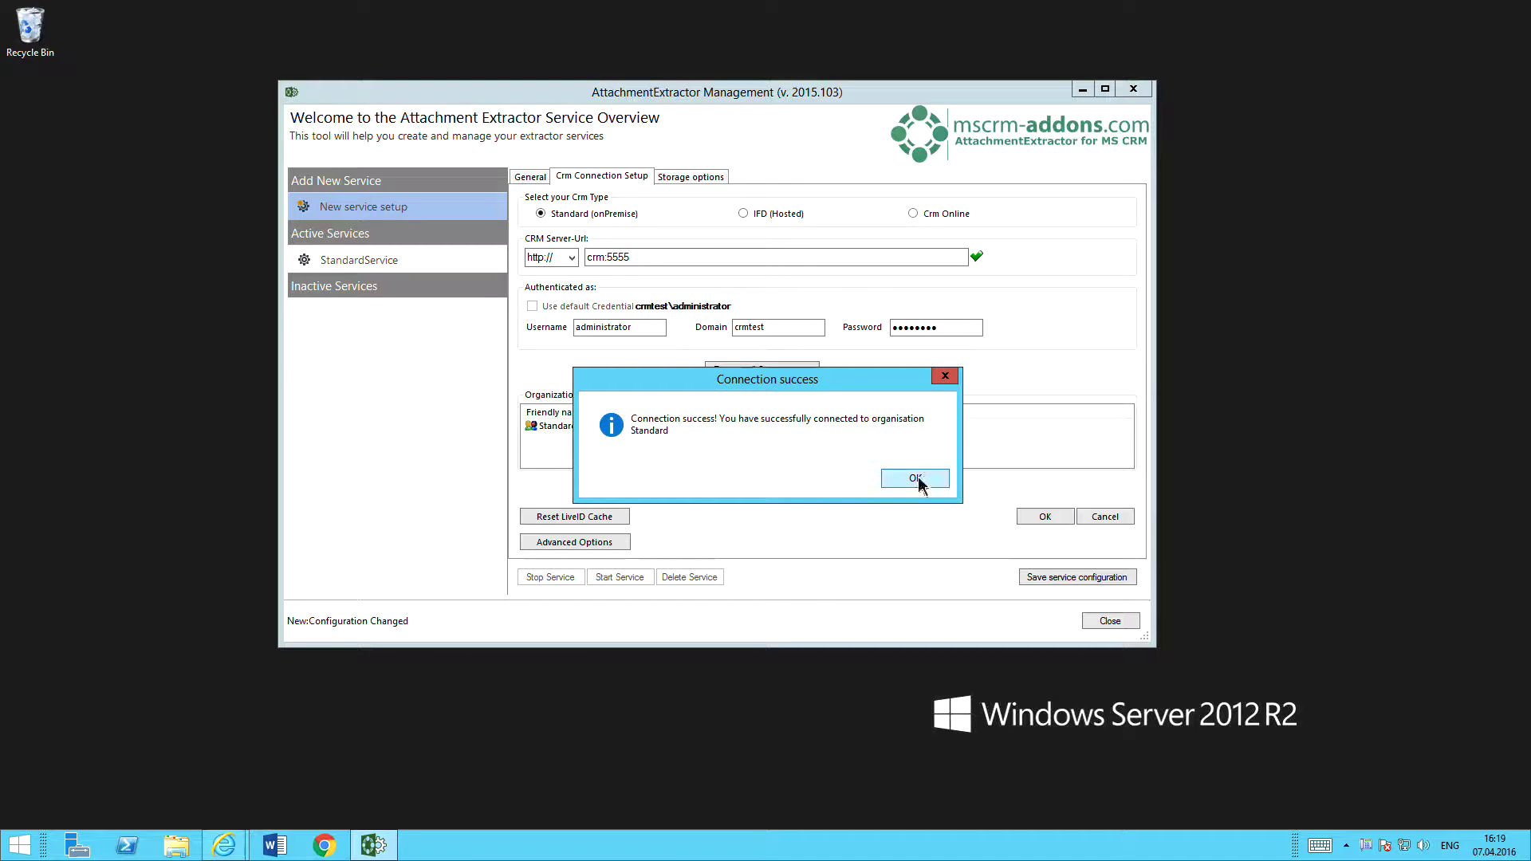
left_click(914, 478)
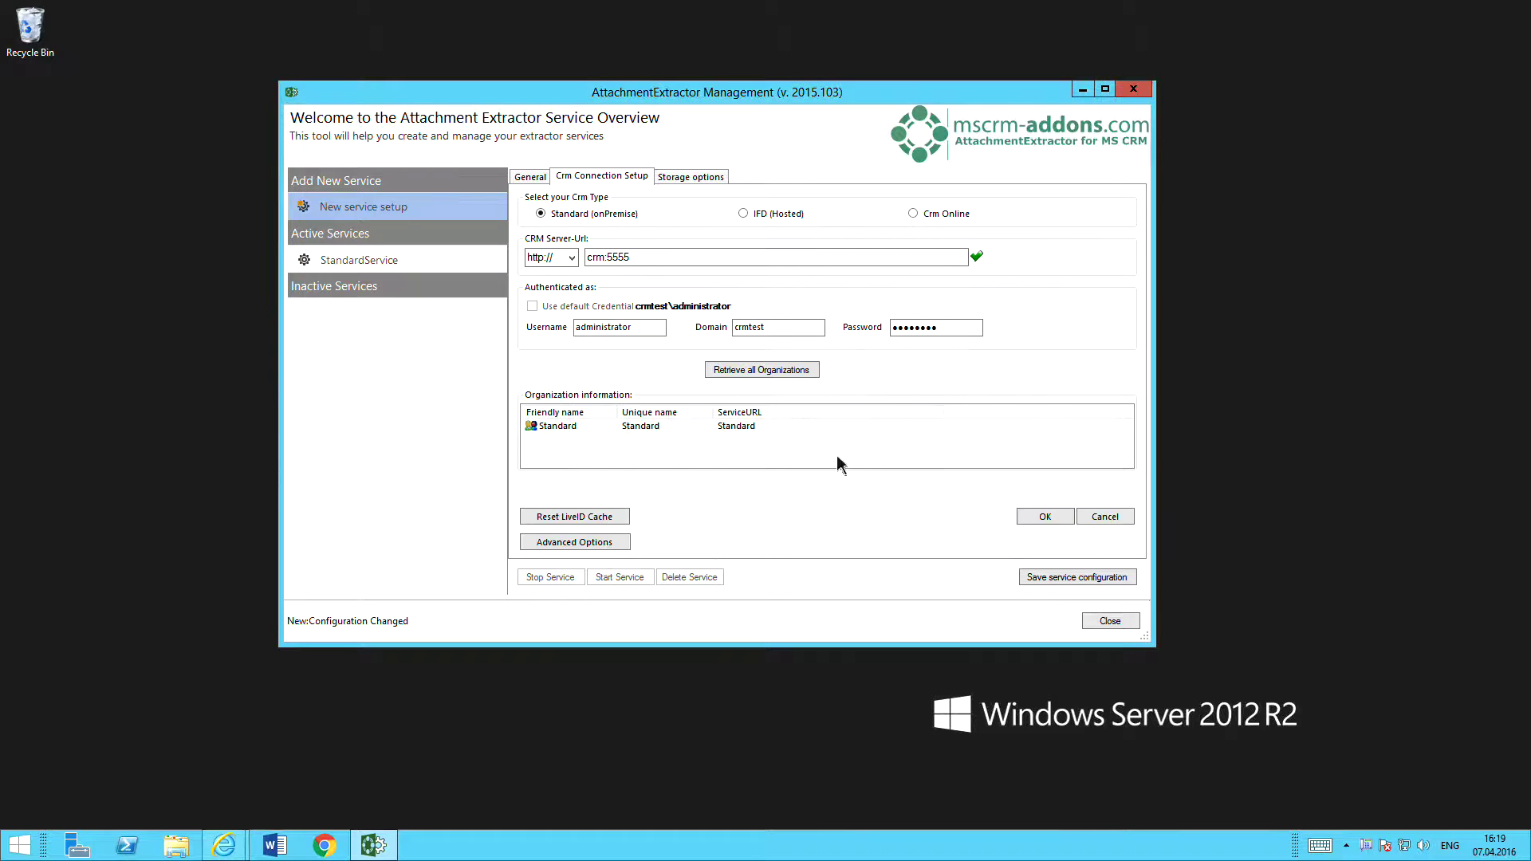
Set the new service's active storage option to Use Sharepoint.
left_click(705, 179)
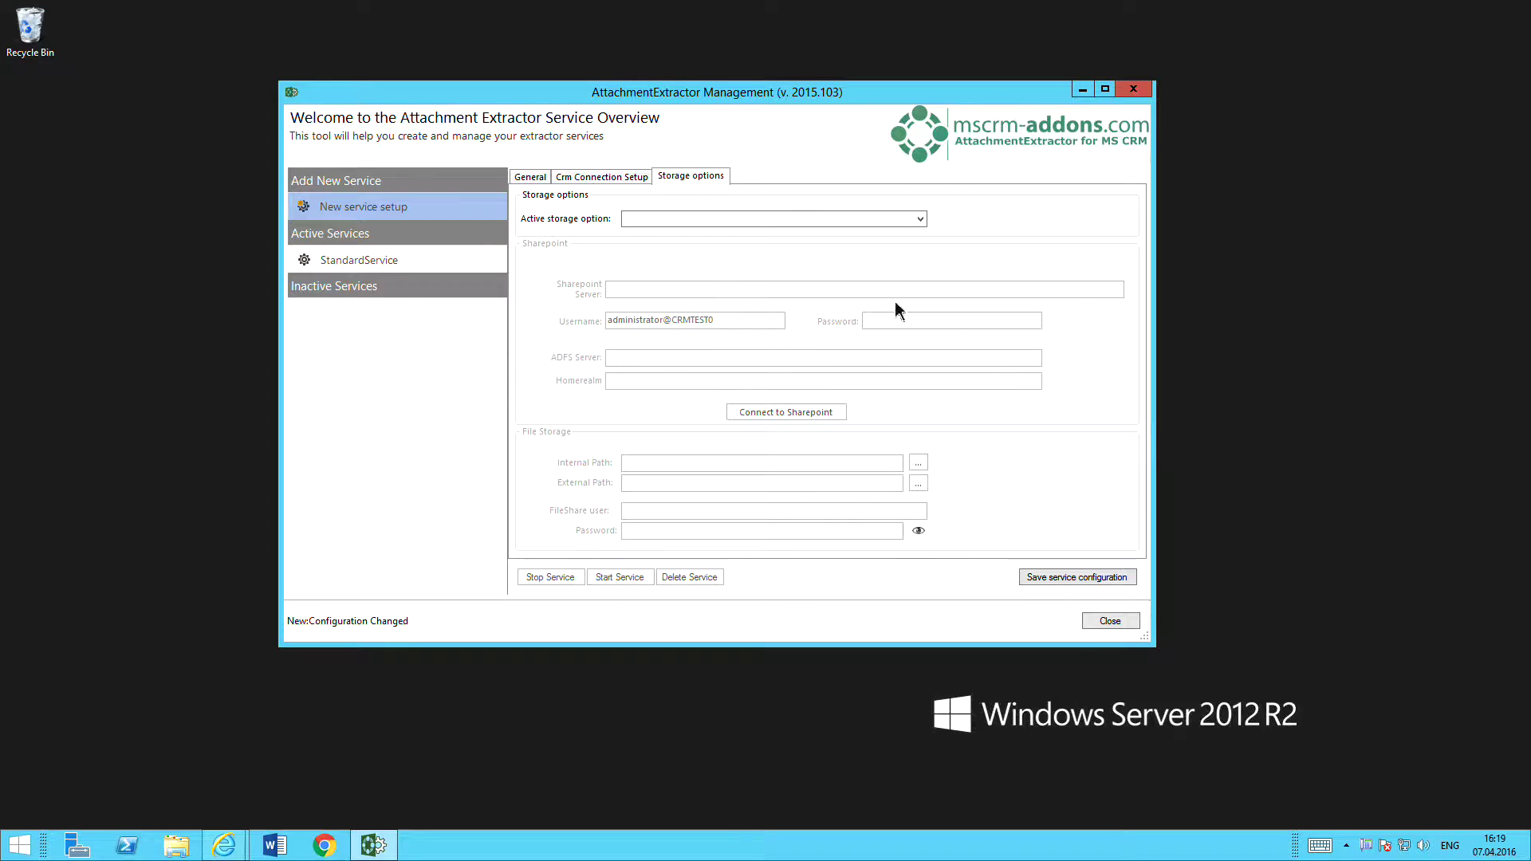
left_click(920, 225)
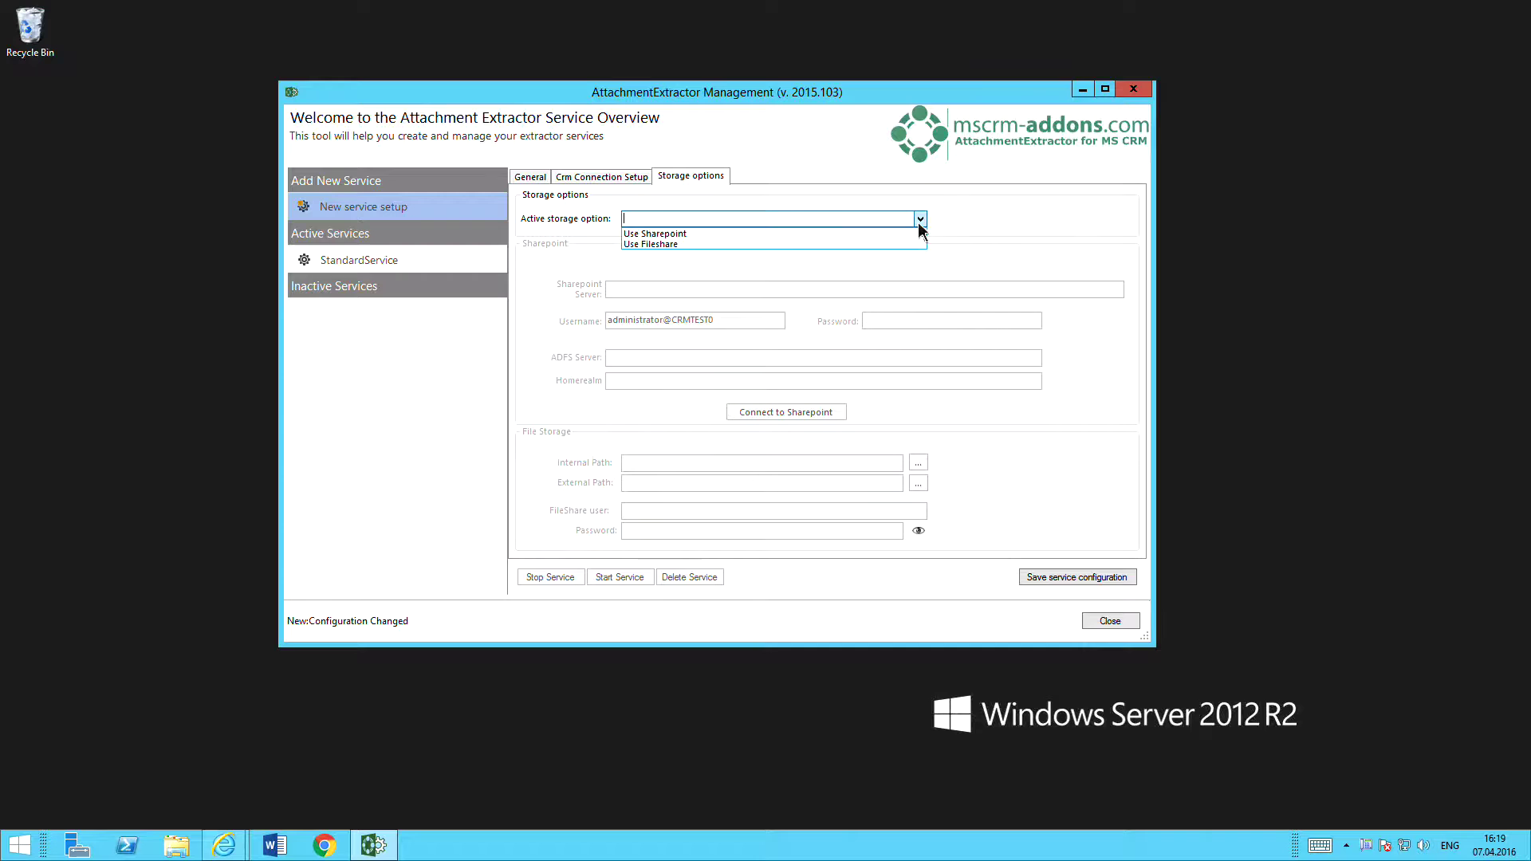
left_click(681, 234)
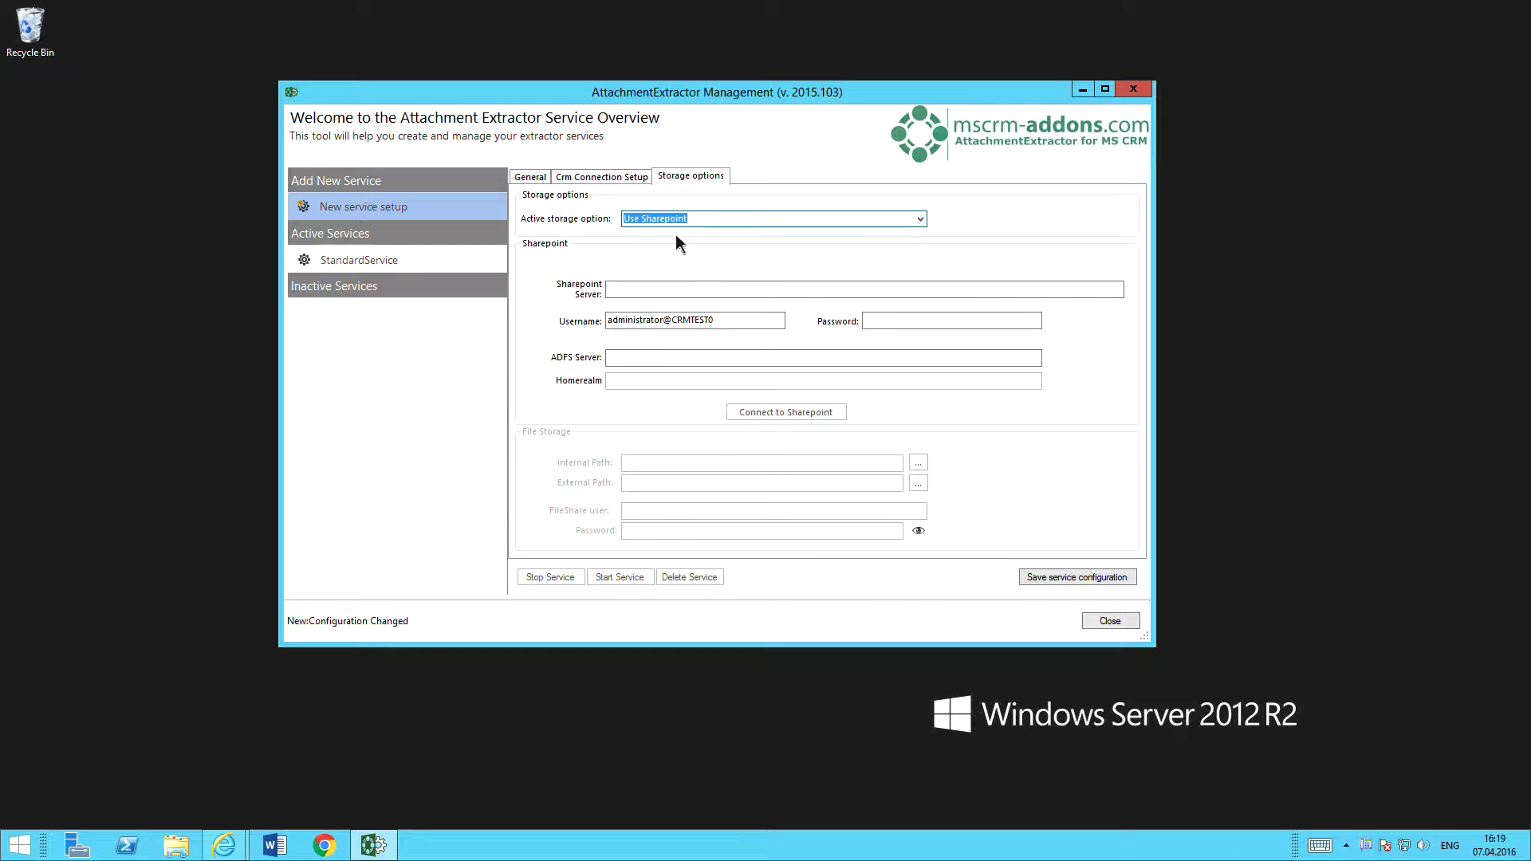
left_click(683, 297)
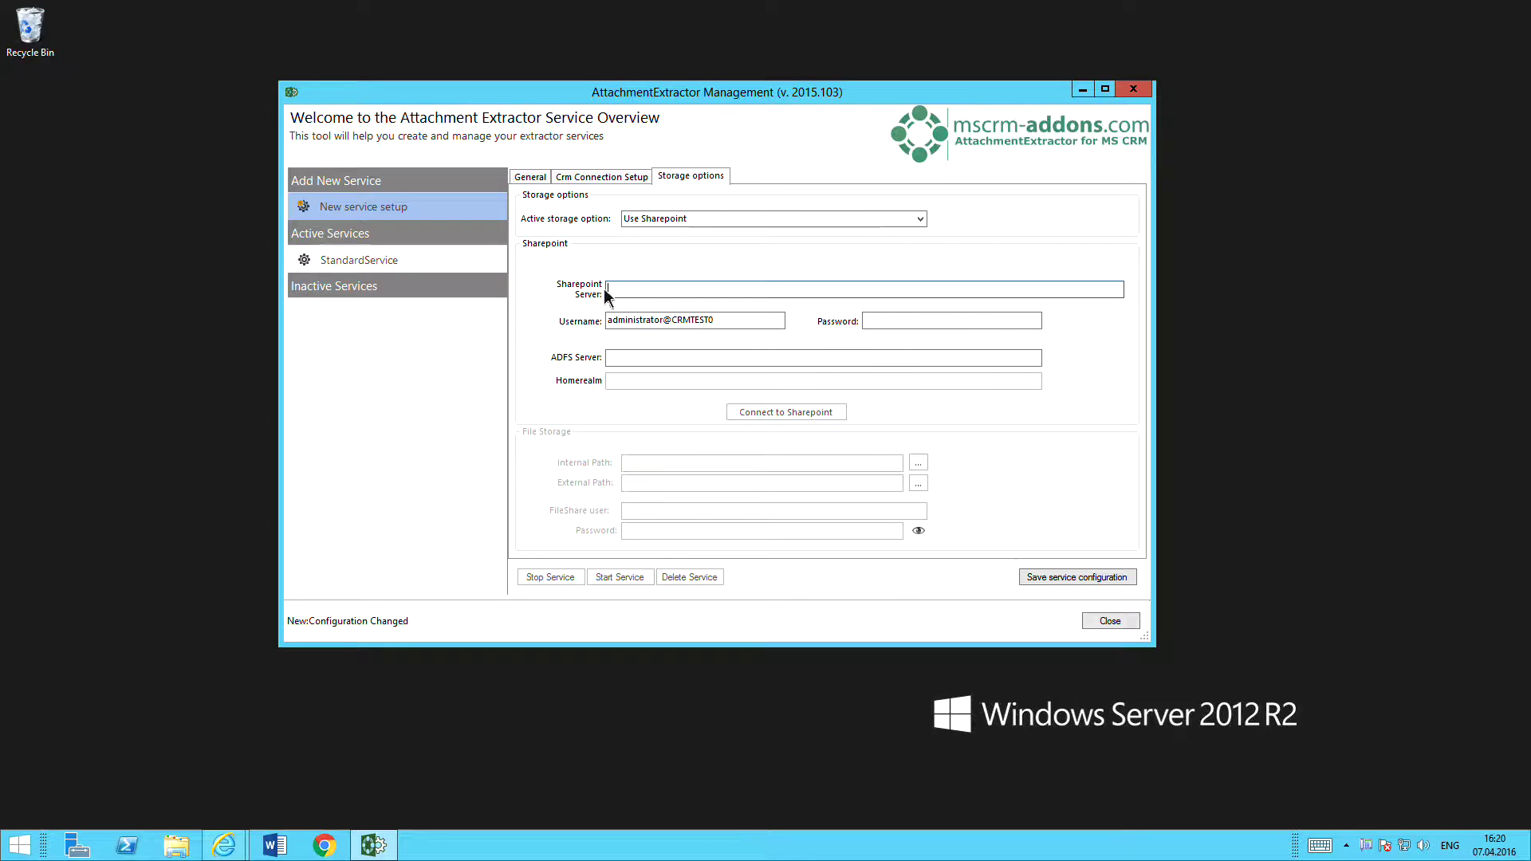
mouse_move(230, 849)
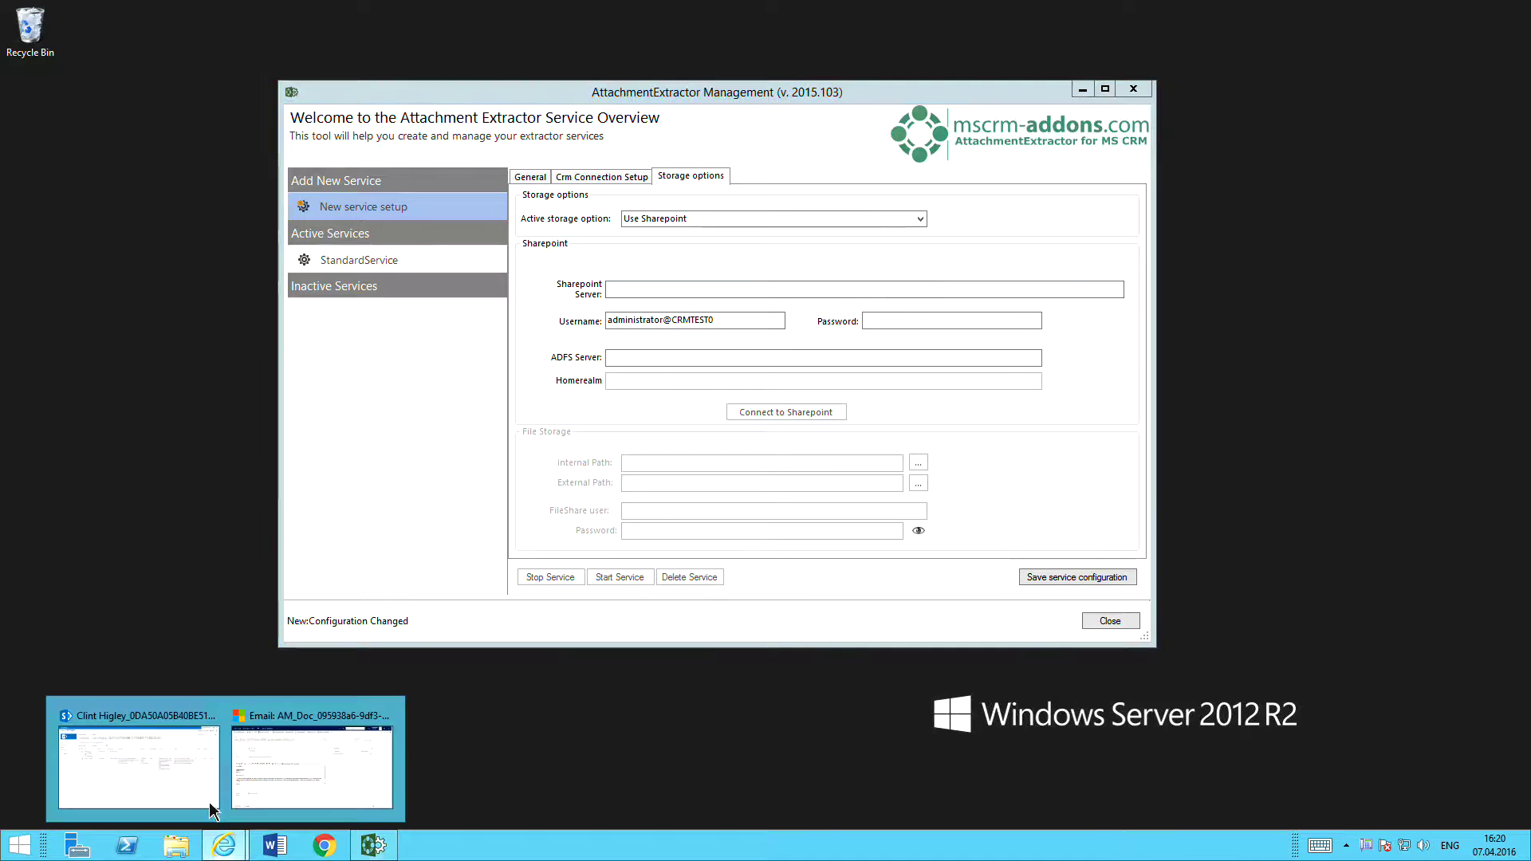
left_click(141, 773)
left_click(248, 32)
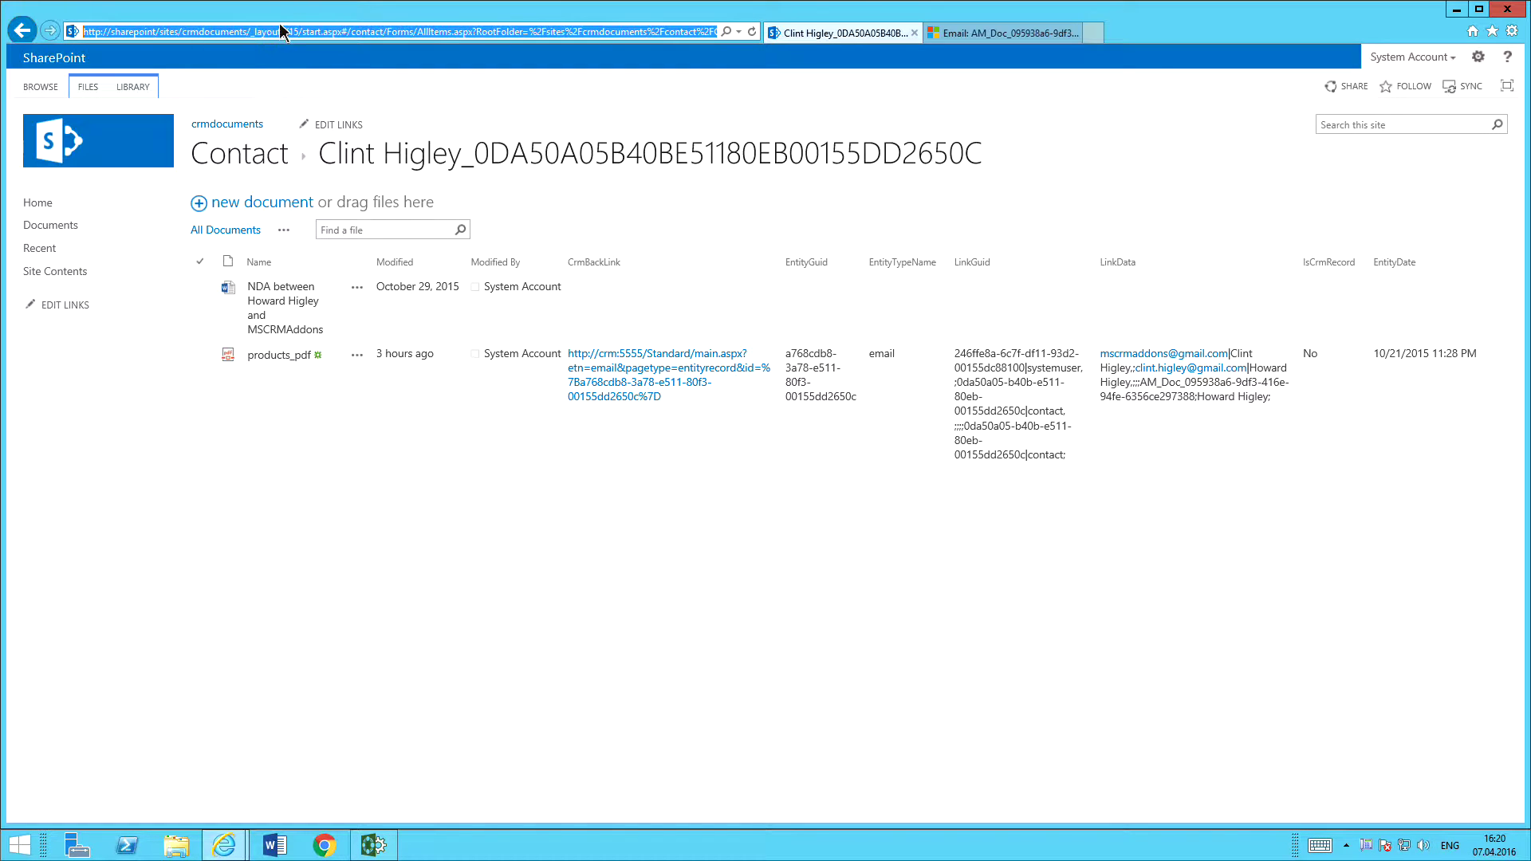
left_click(249, 32)
left_click_drag(248, 33, 51, 34)
key("ctrl+c")
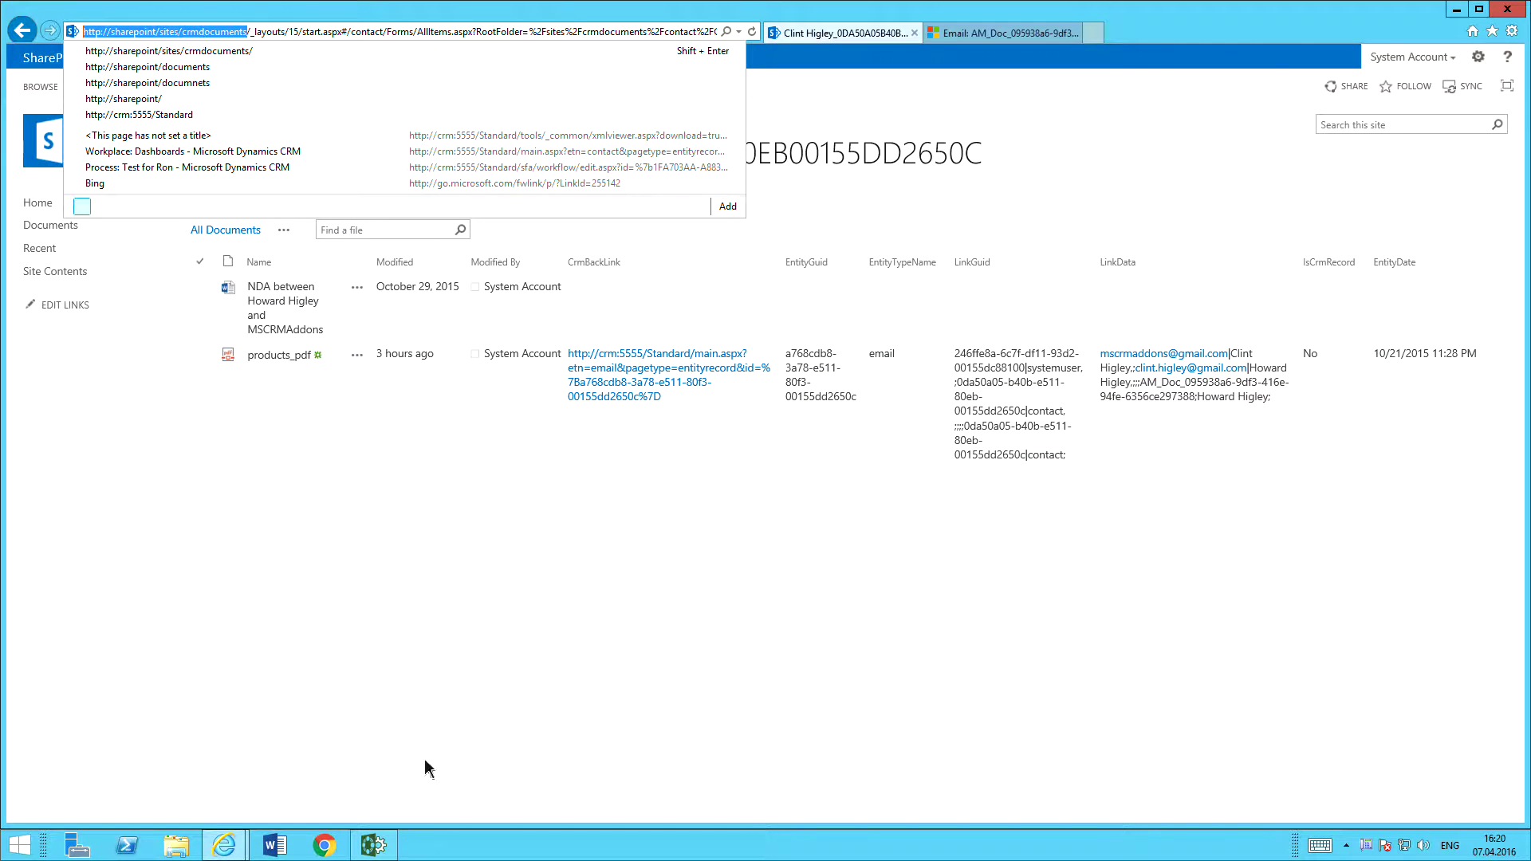
left_click(1456, 9)
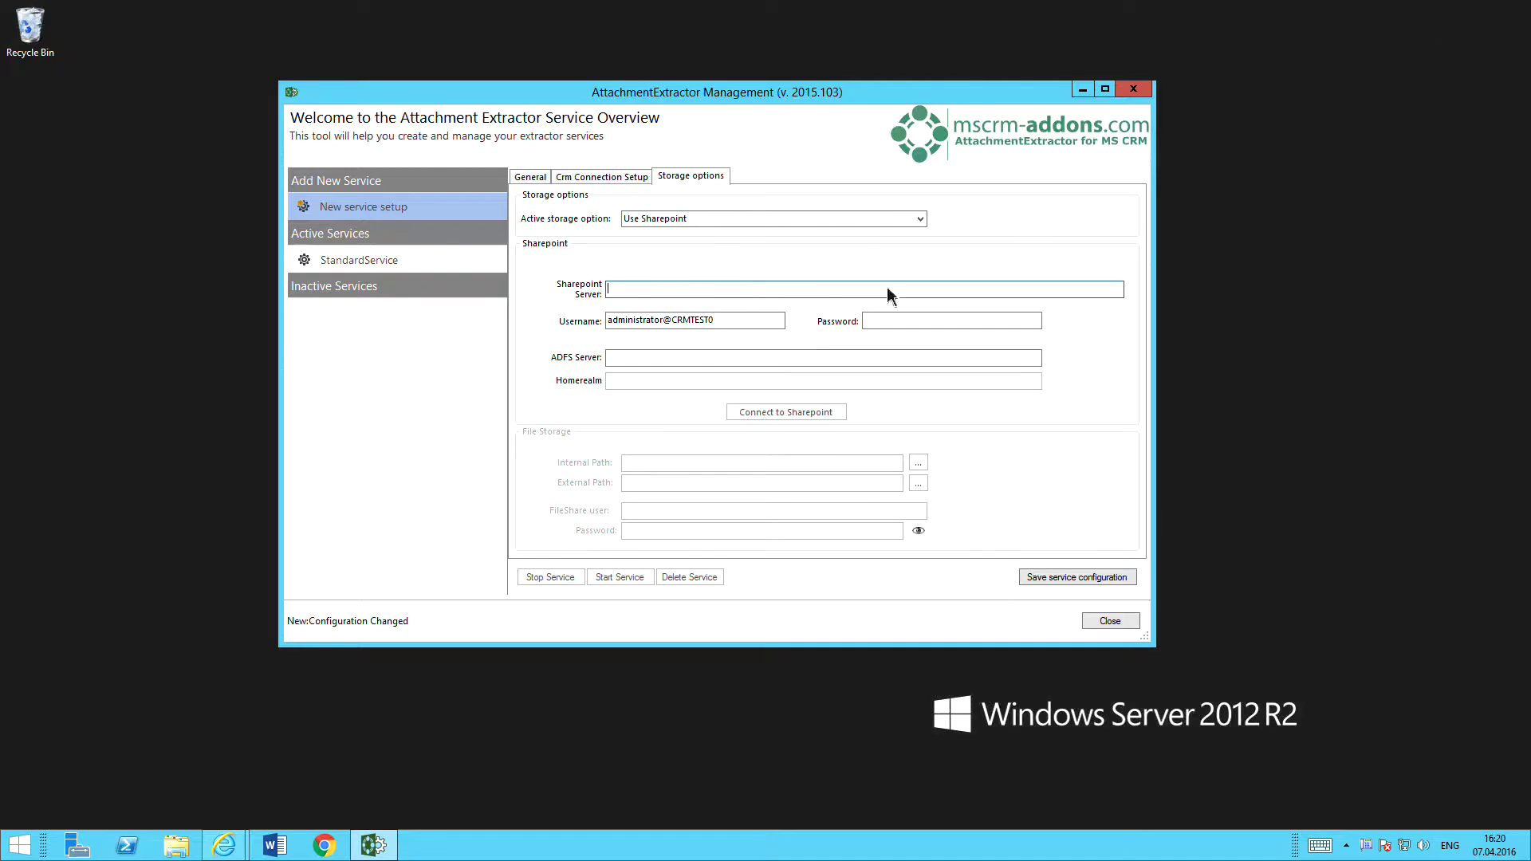
key("ctrl+v")
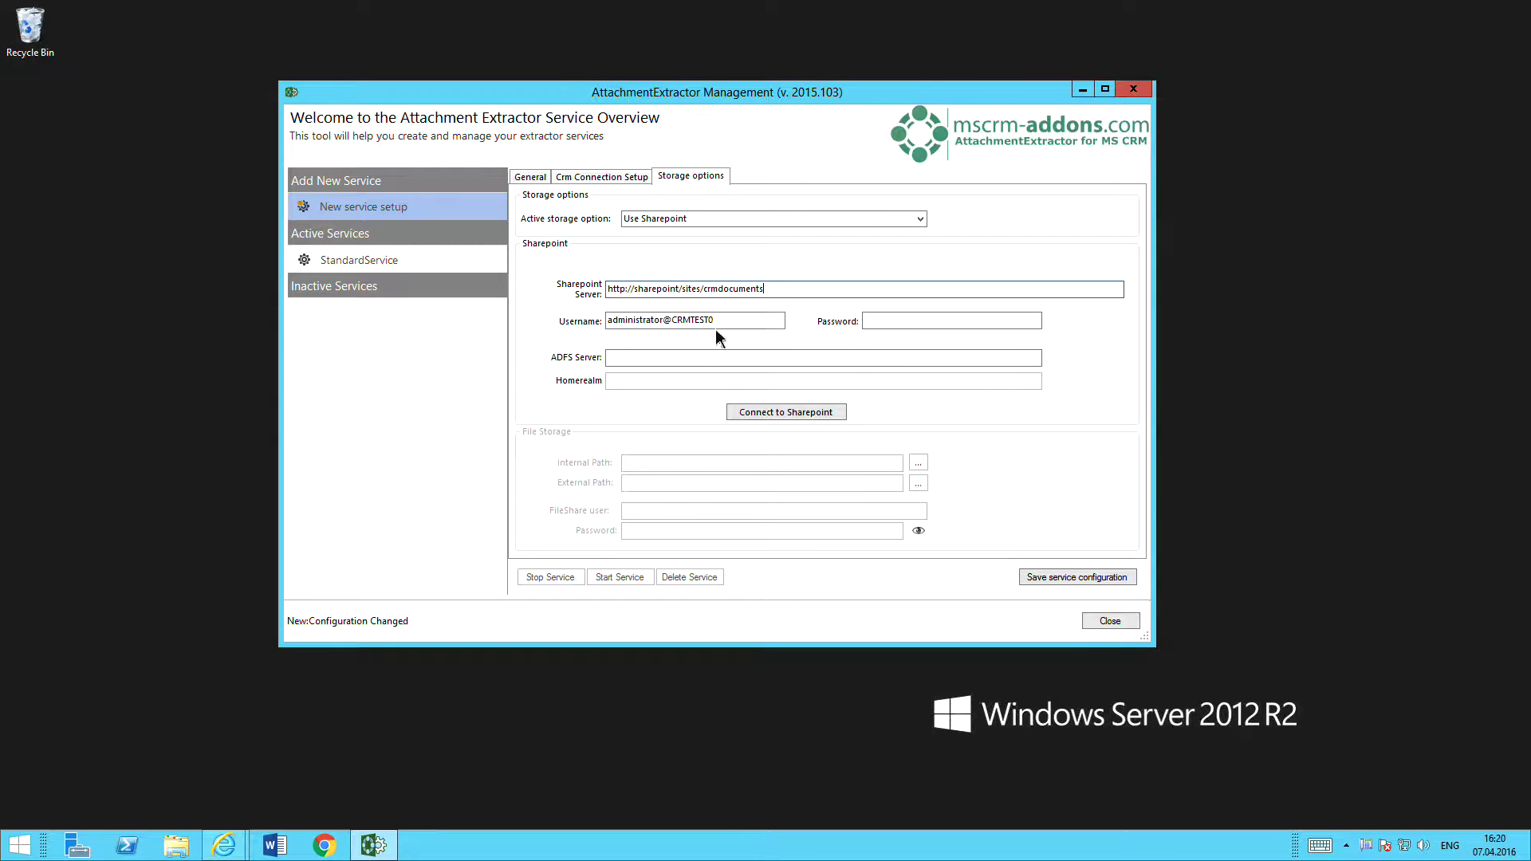
Enter the SharePoint account password and connect the service to SharePoint.
left_click(889, 327)
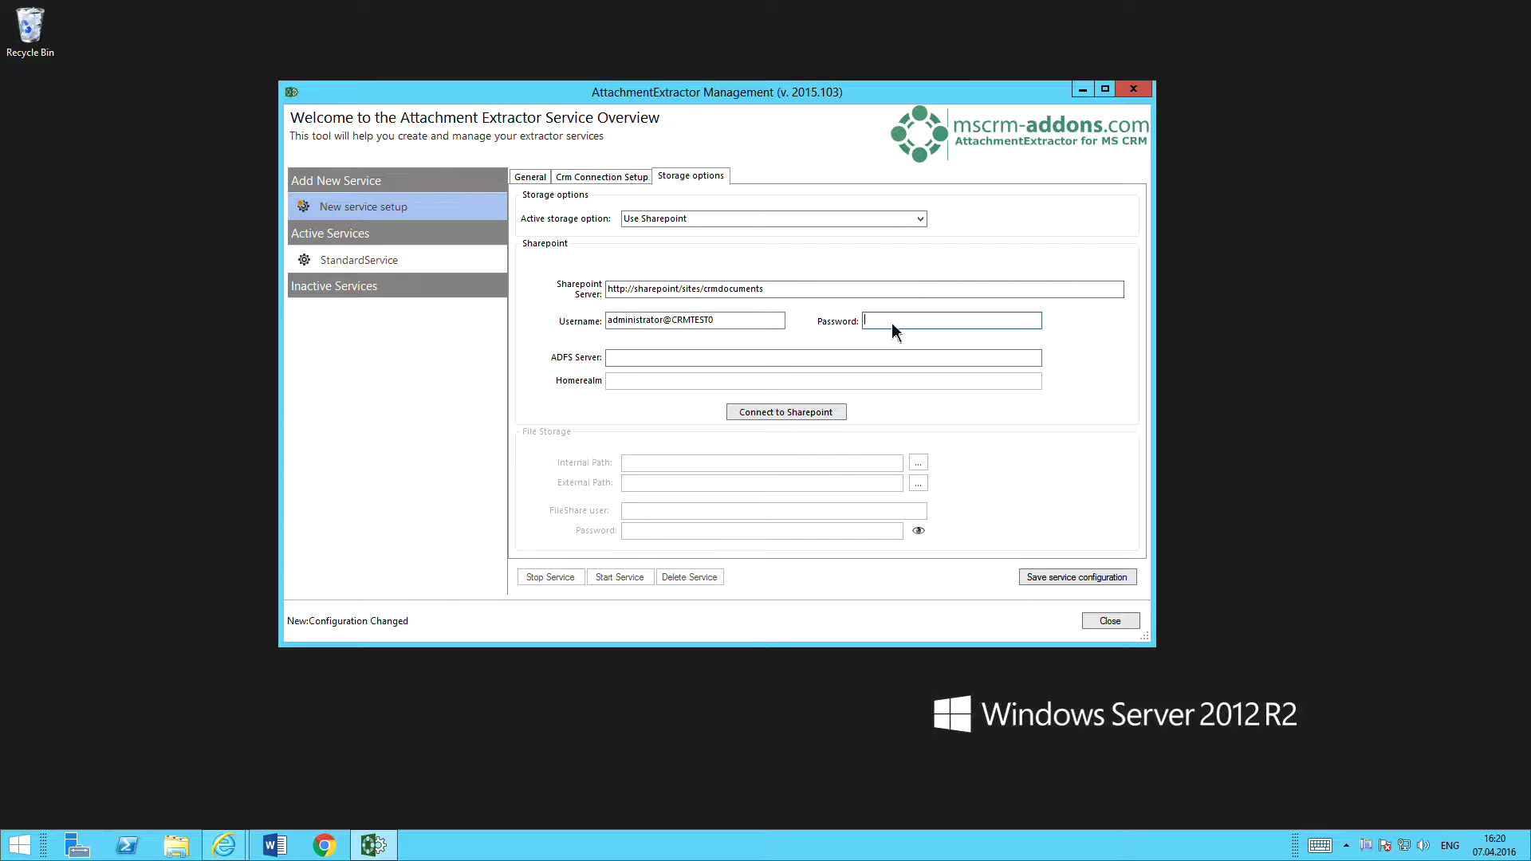
type("••••••")
left_click(799, 413)
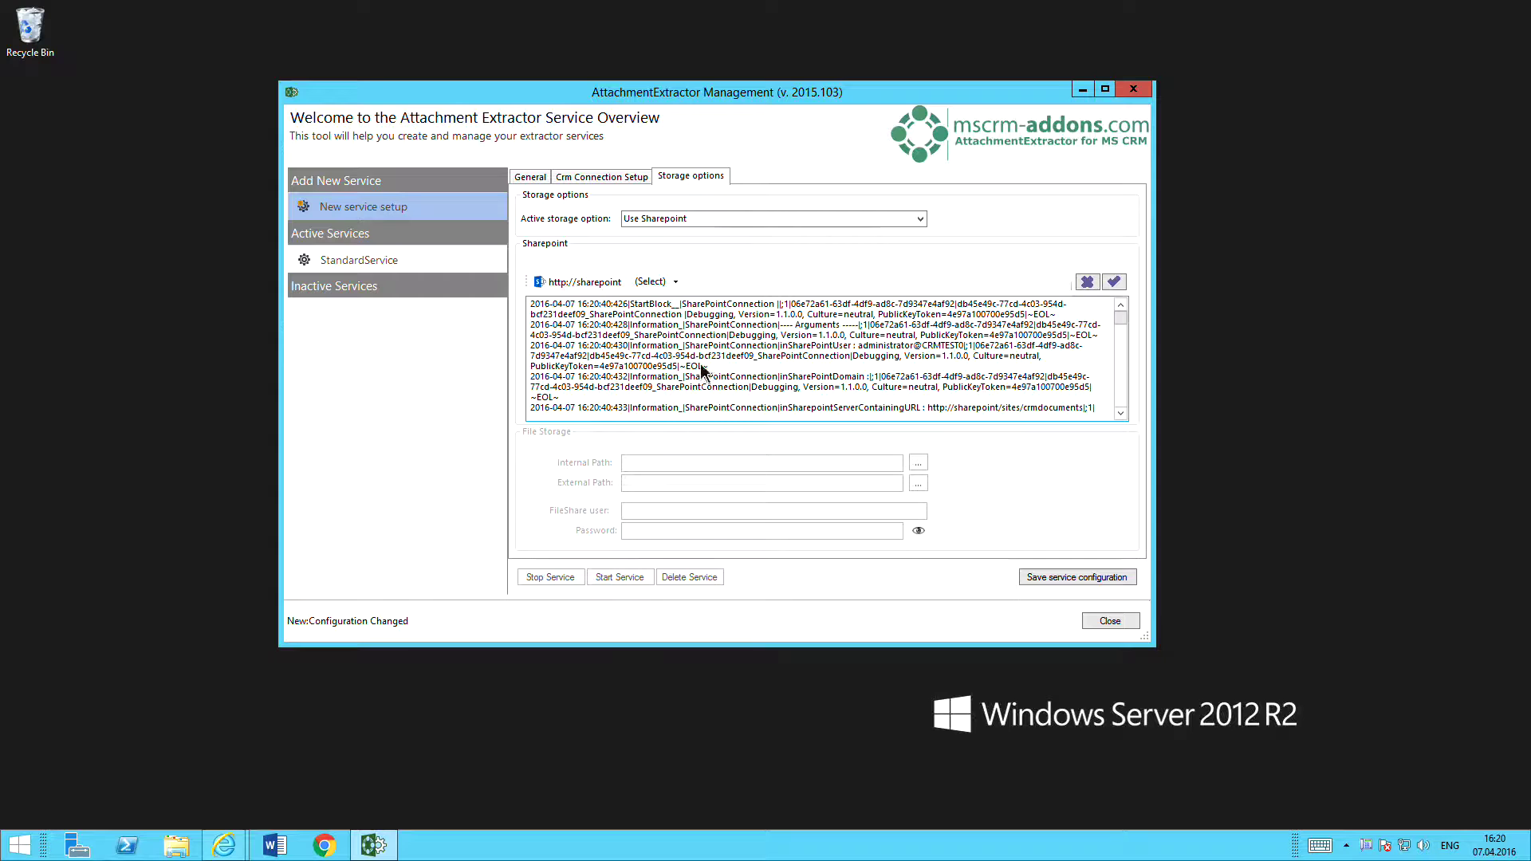
left_click(615, 355)
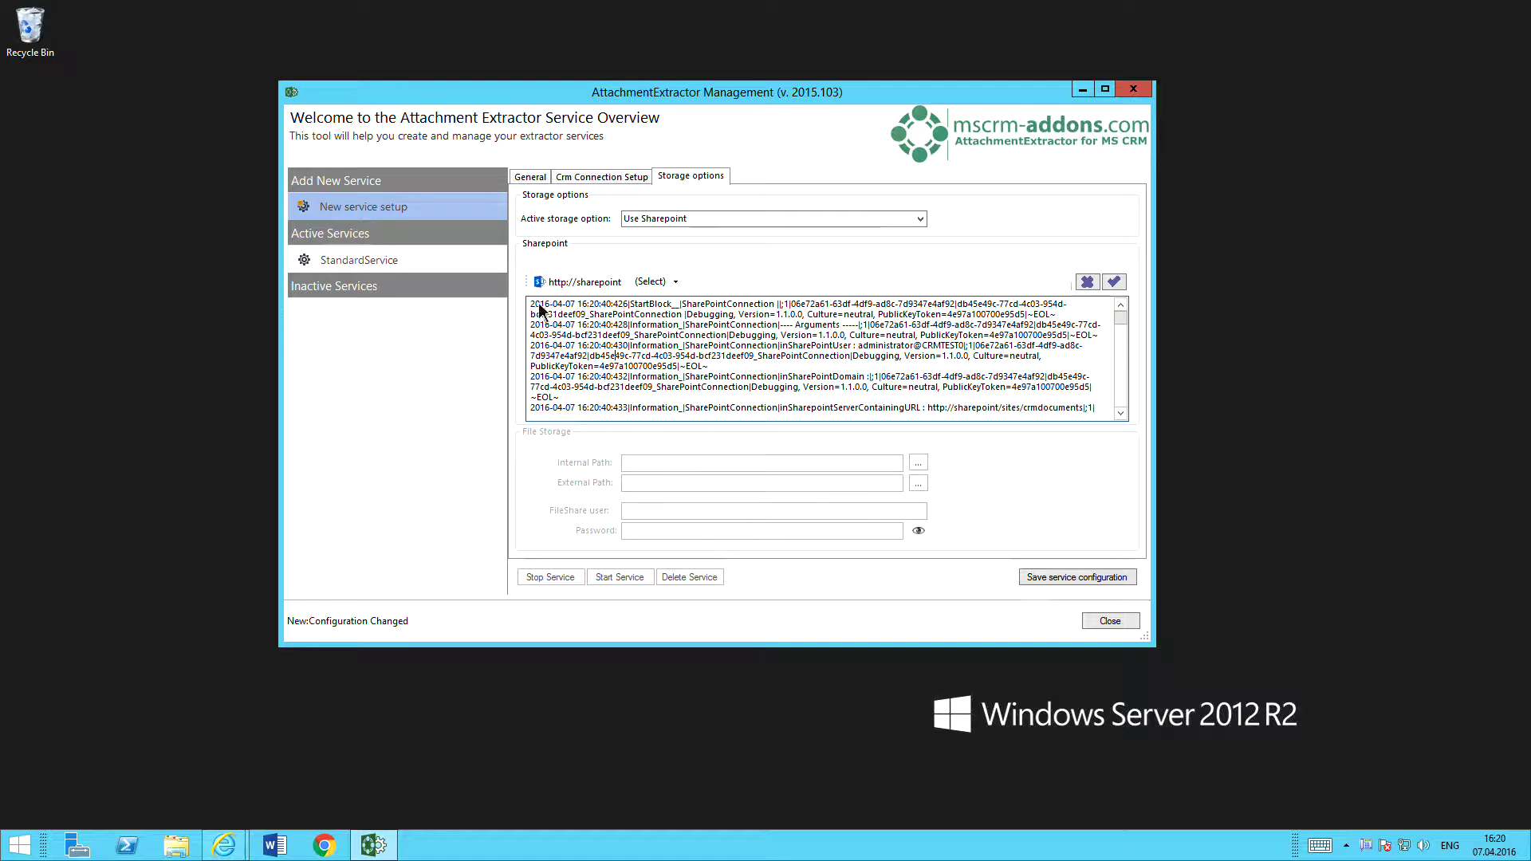
Choose Documents as the SharePoint storage location and save the service configuration, accepting the weekly folder structure.
left_click(676, 282)
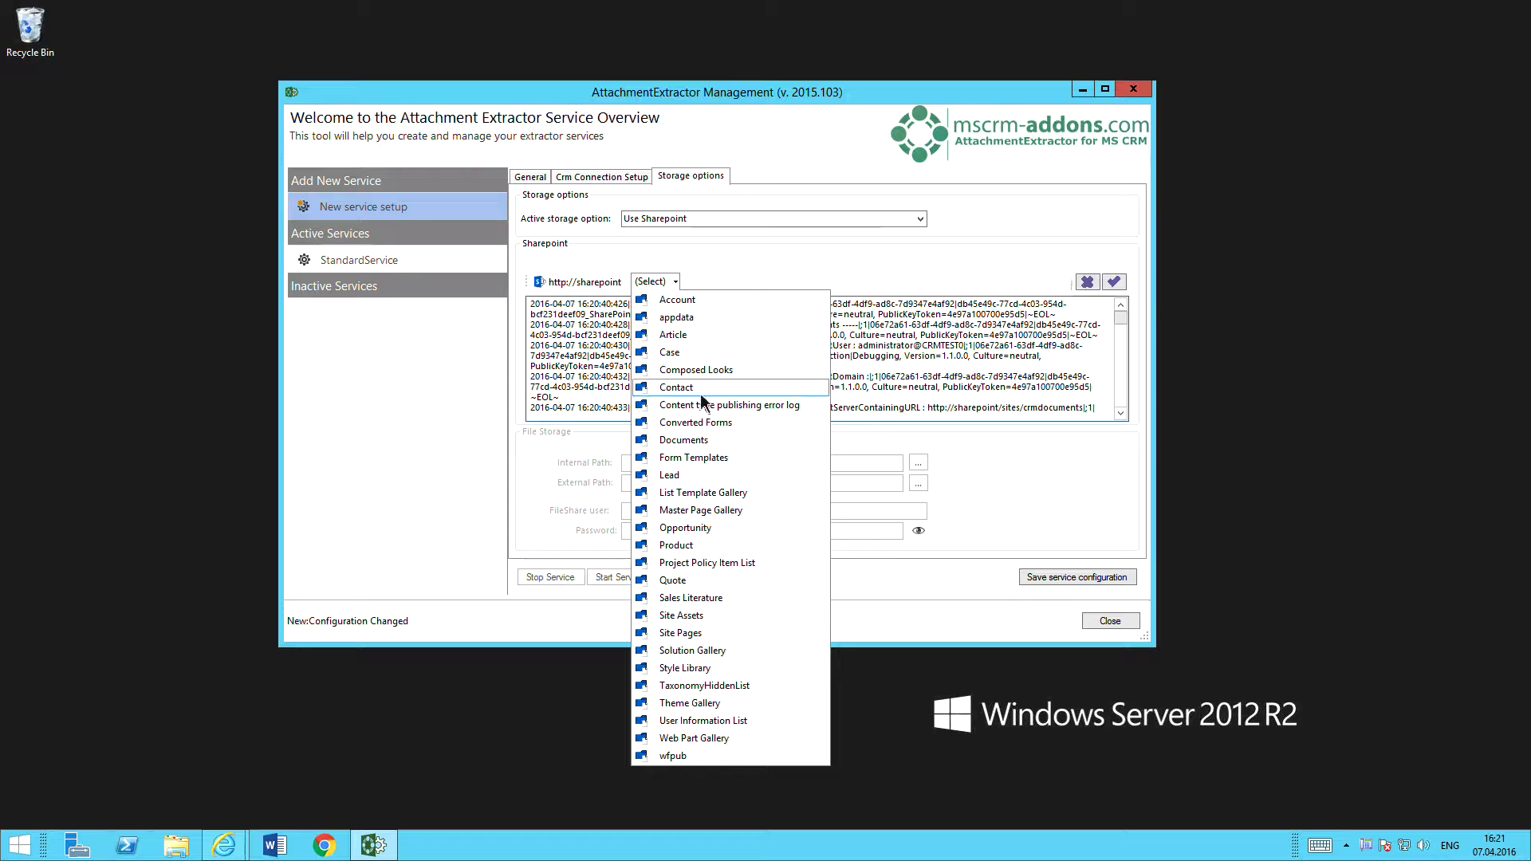
left_click(709, 440)
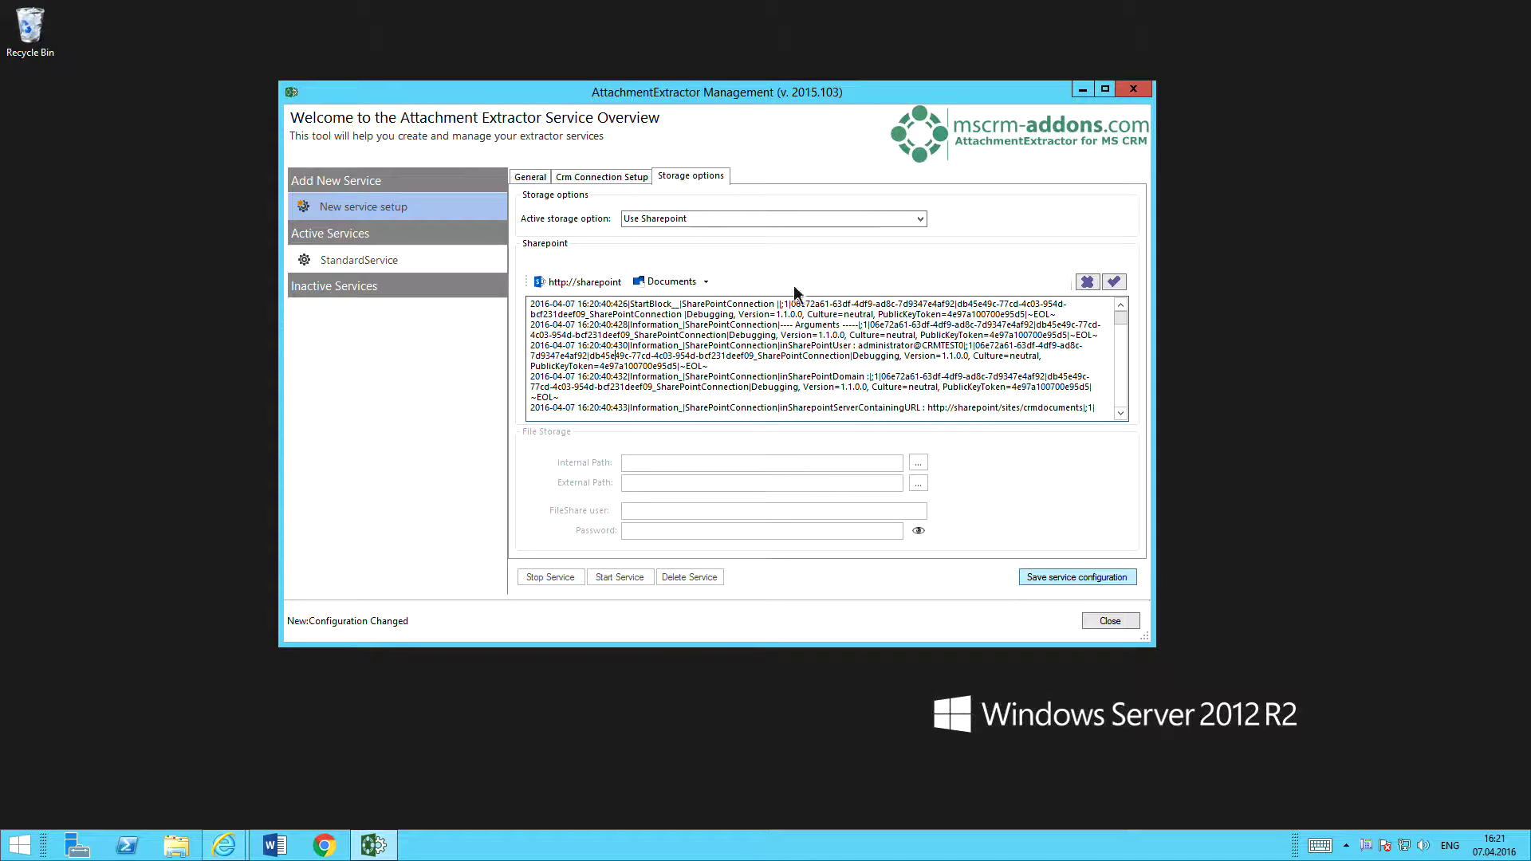
left_click(1098, 583)
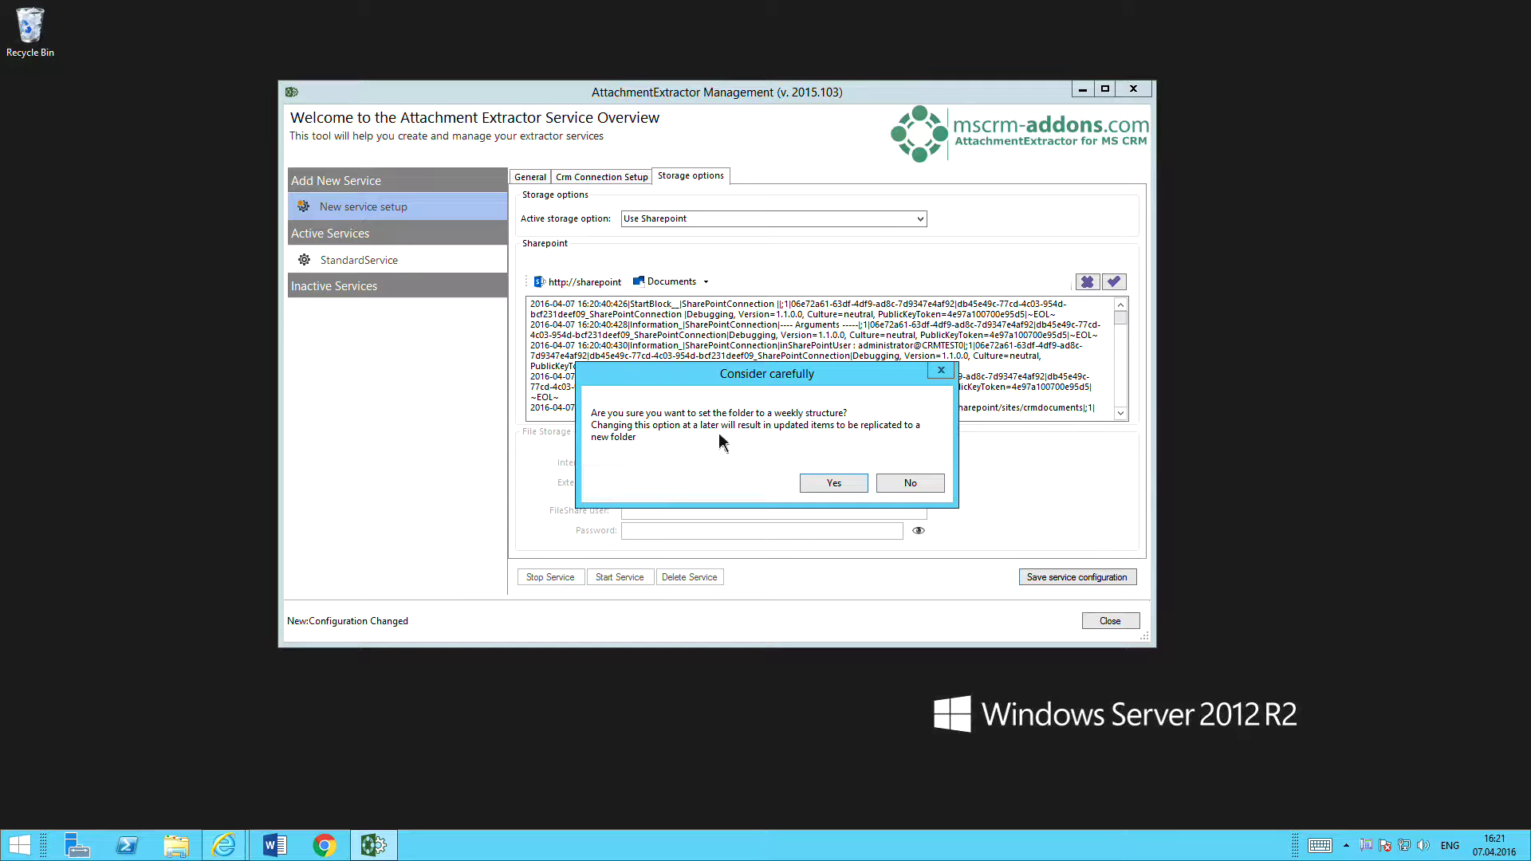
left_click(834, 483)
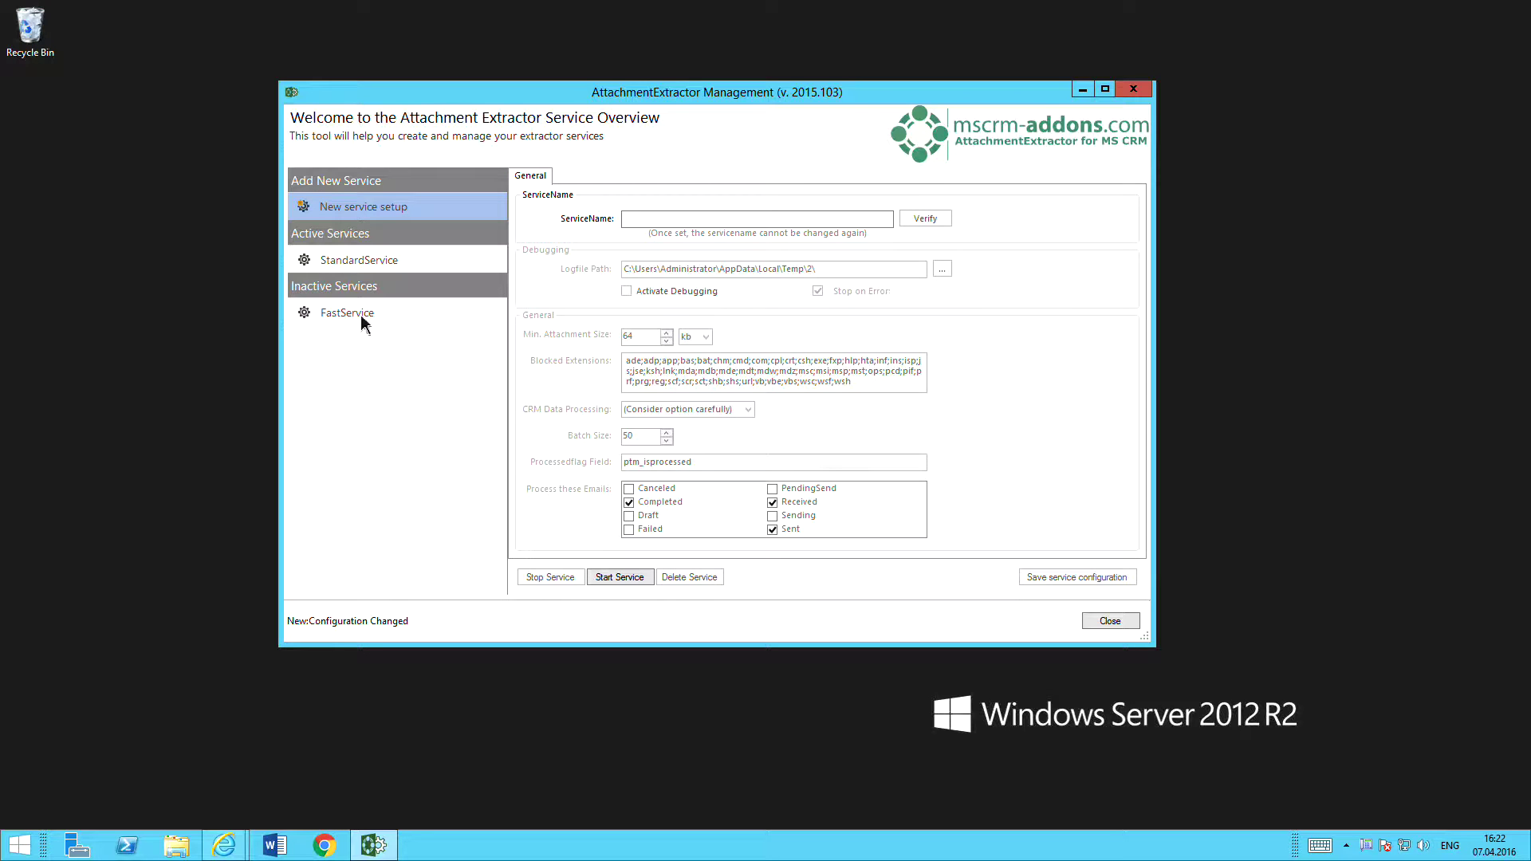
Load the inactive FastService and examine its general settings and its CRM and SharePoint integration options.
left_click(345, 260)
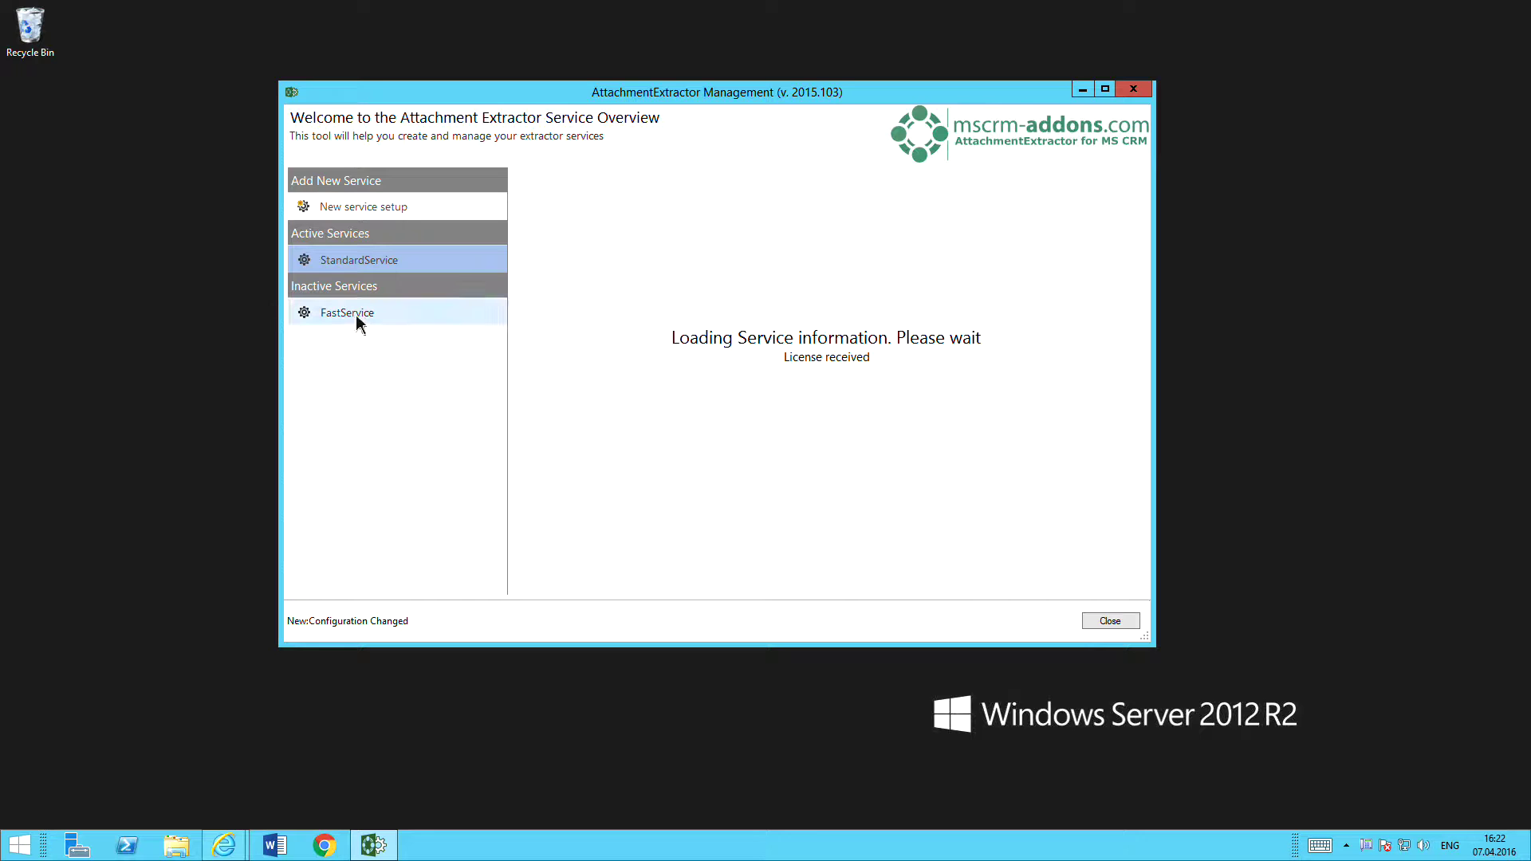
left_click(388, 396)
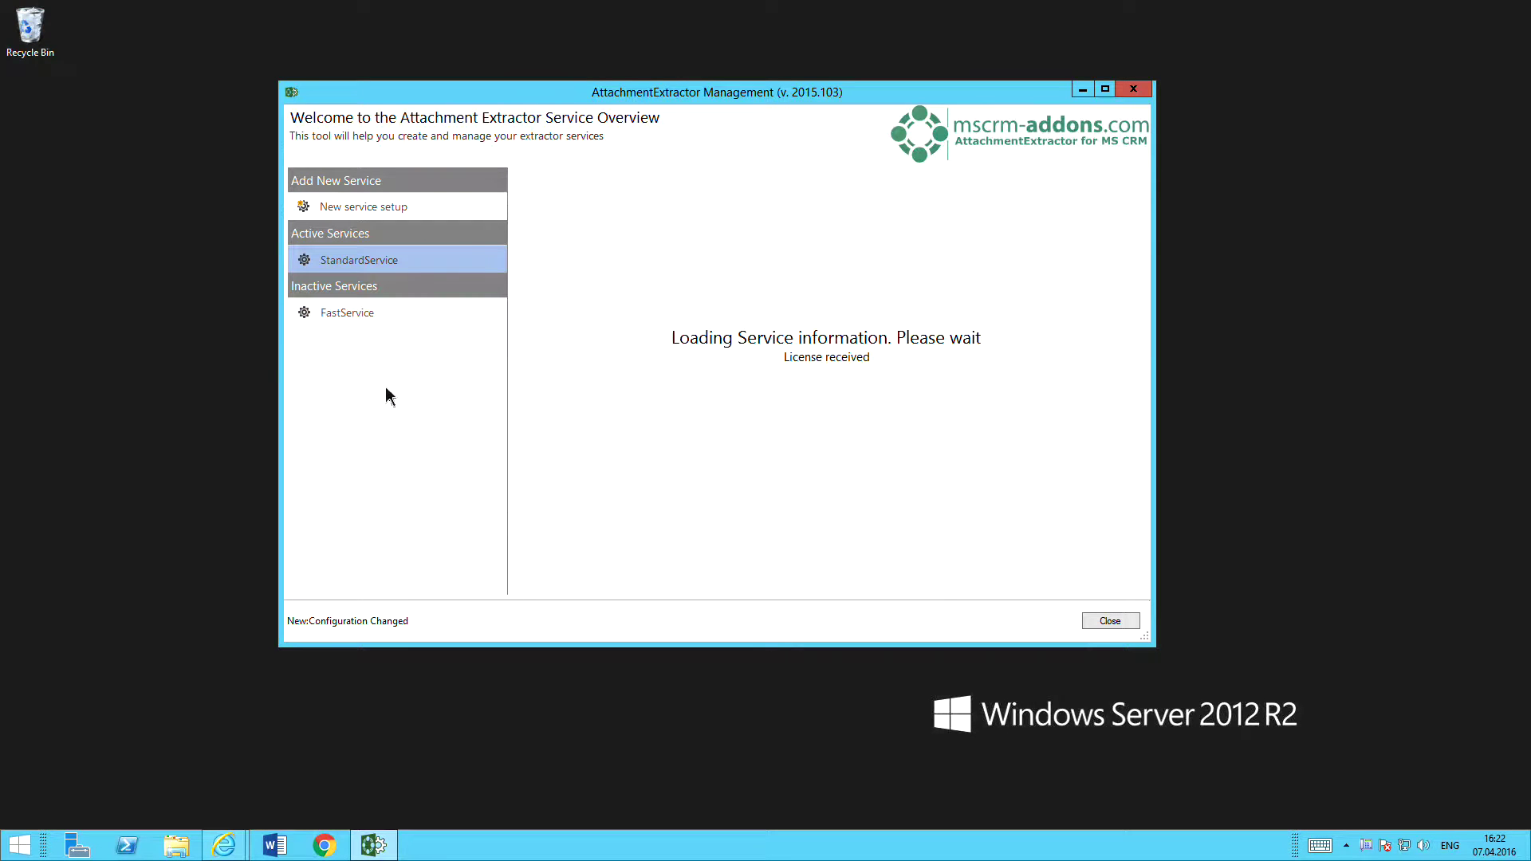
left_click(355, 314)
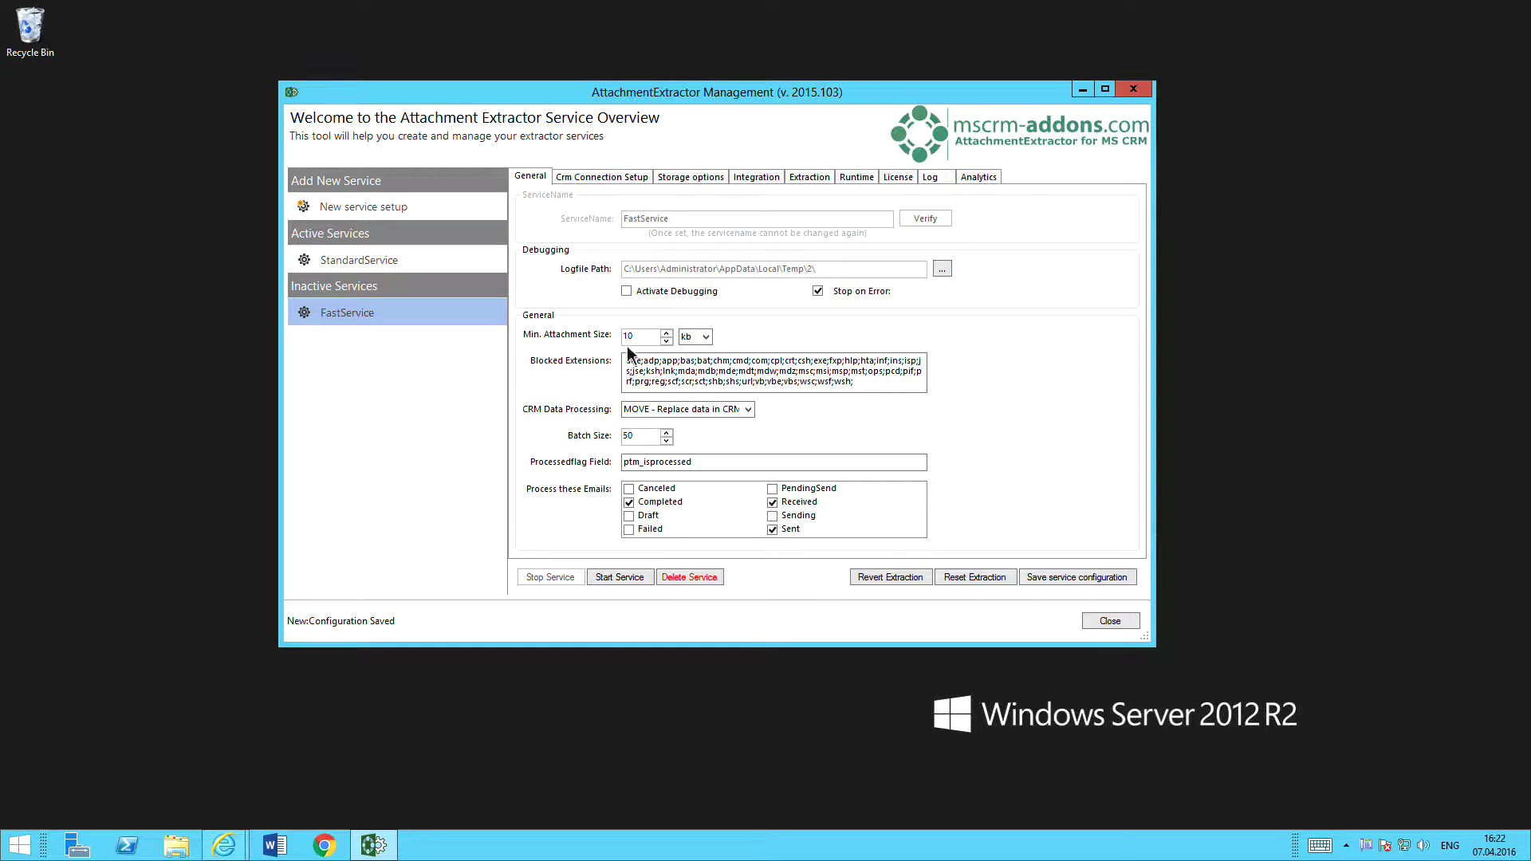
left_click(753, 176)
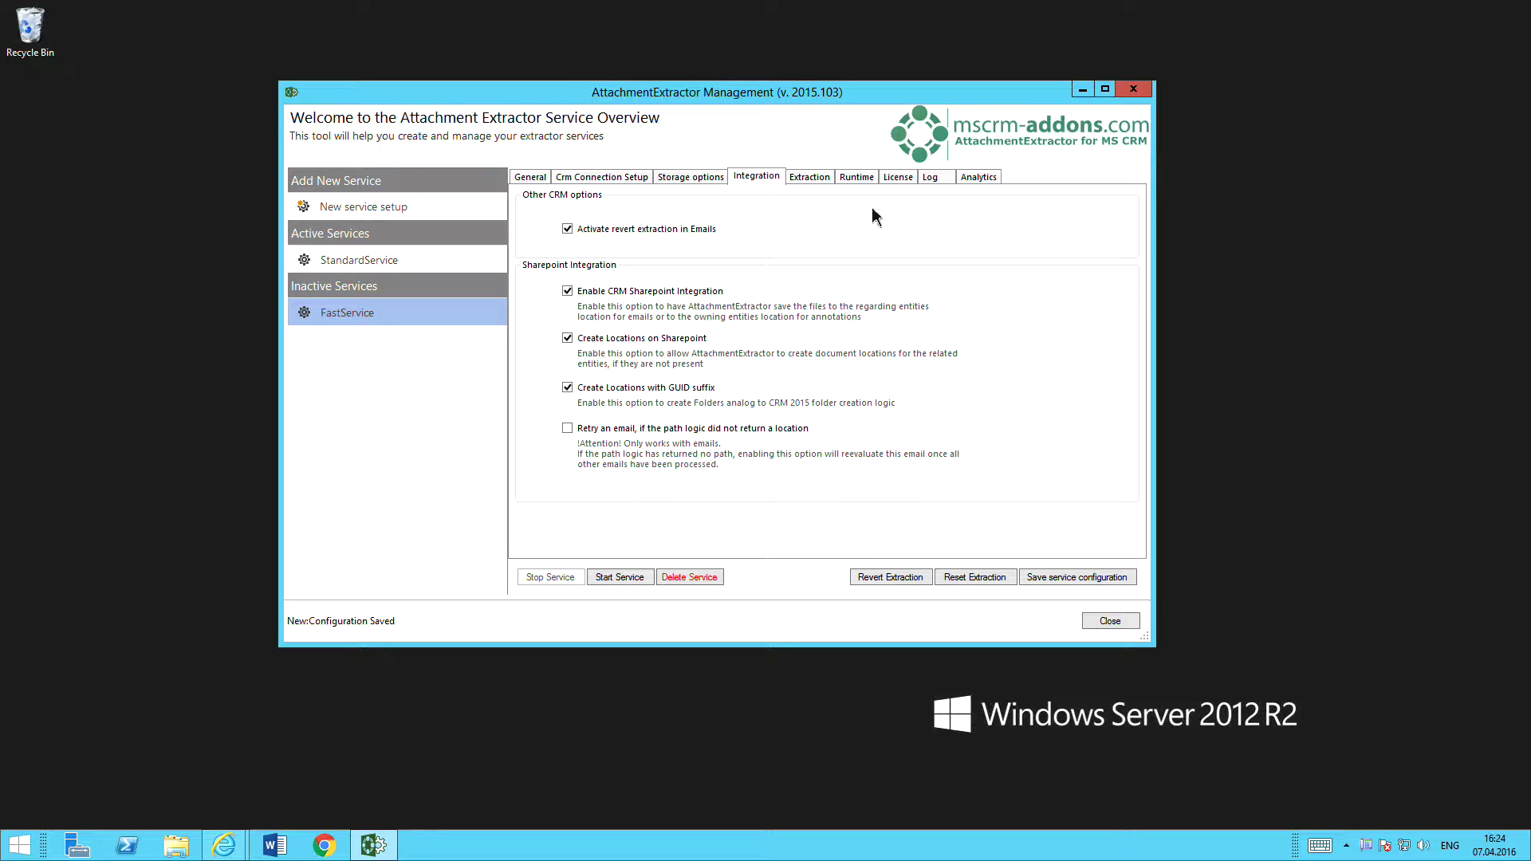
In the extraction settings, set the email processing delay to older than 48 hours and restore it to 0 hours.
left_click(815, 182)
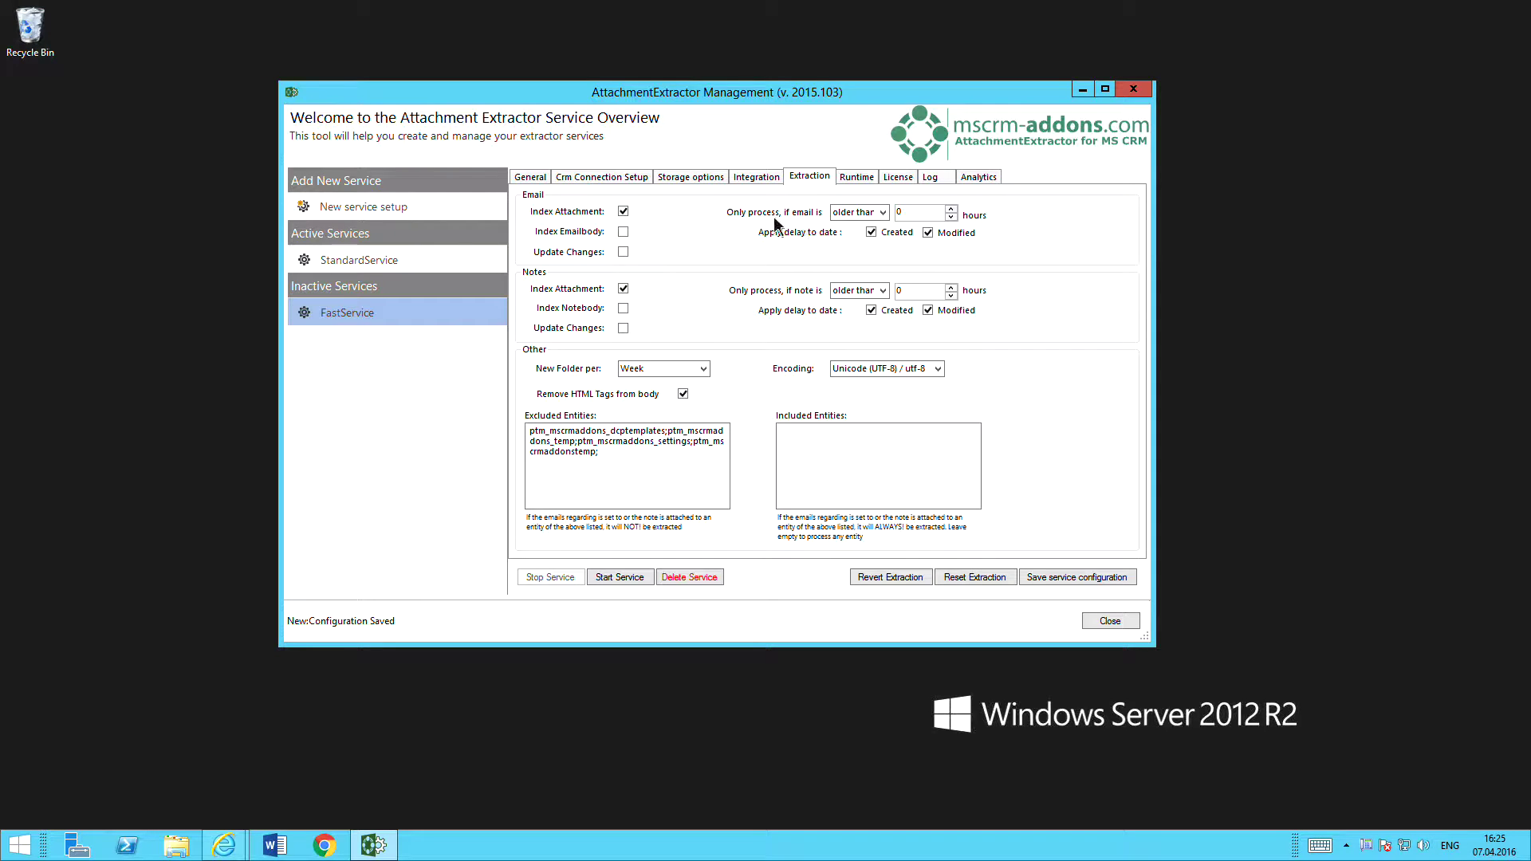
left_click(883, 213)
left_click(883, 215)
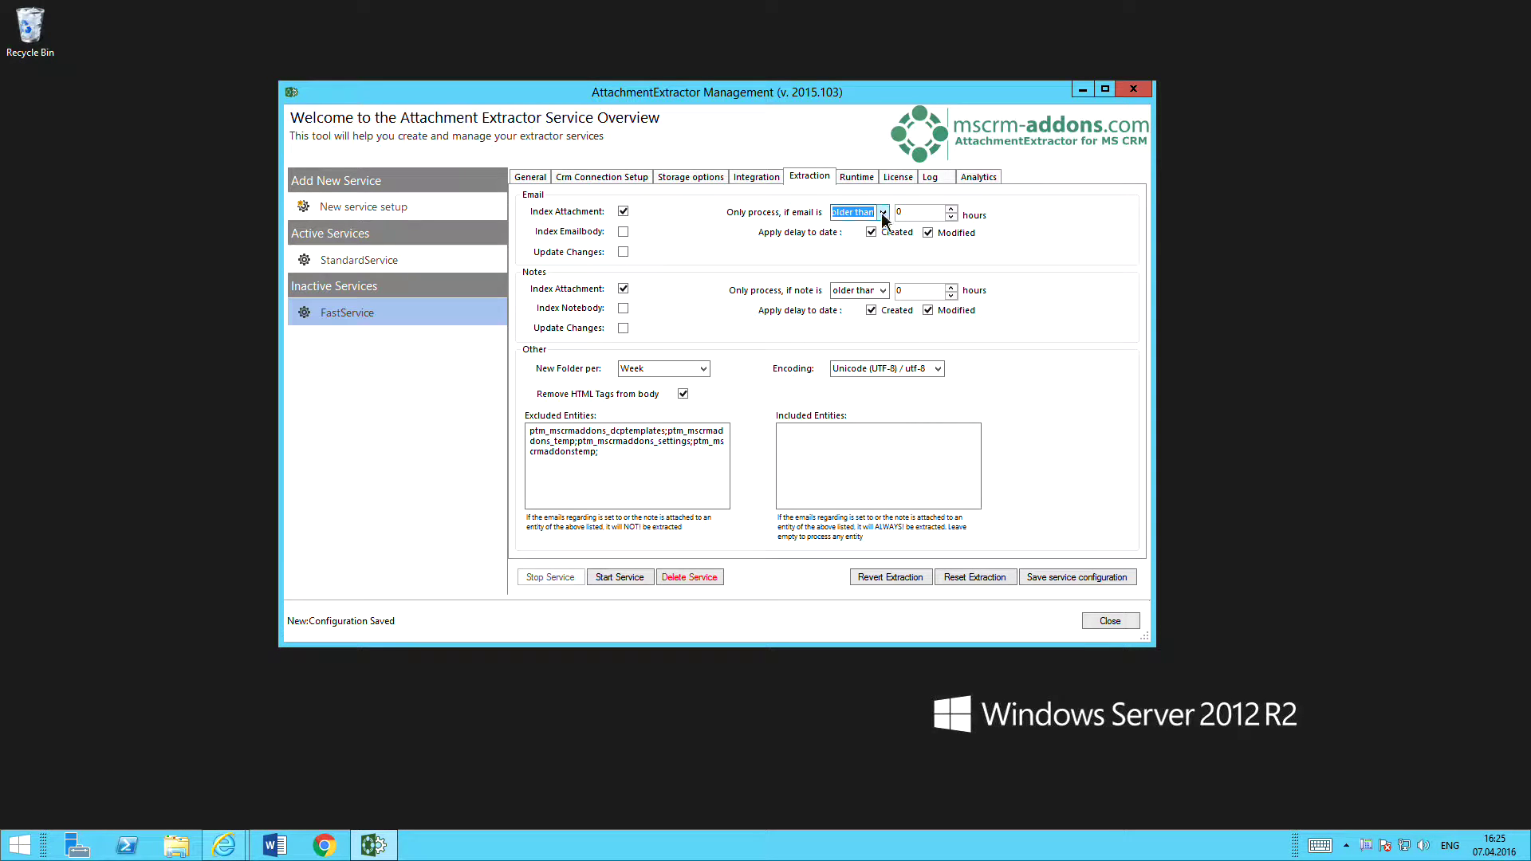
left_click(842, 215)
left_click_drag(843, 215, 808, 216)
left_click(842, 214)
left_click(917, 215)
double_click(916, 215)
type("48")
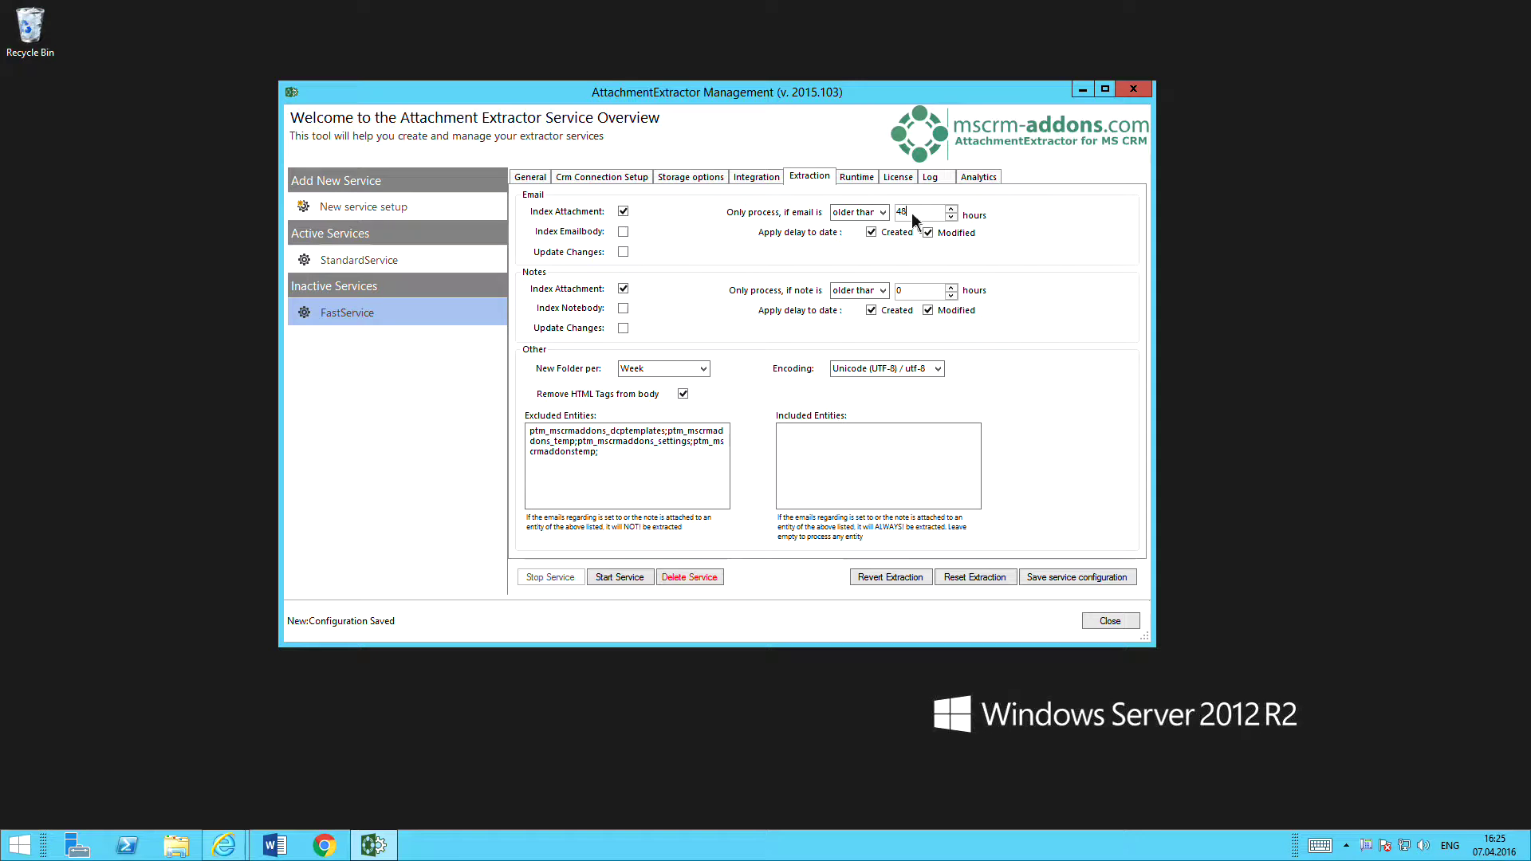
left_click_drag(912, 214, 847, 216)
type("0")
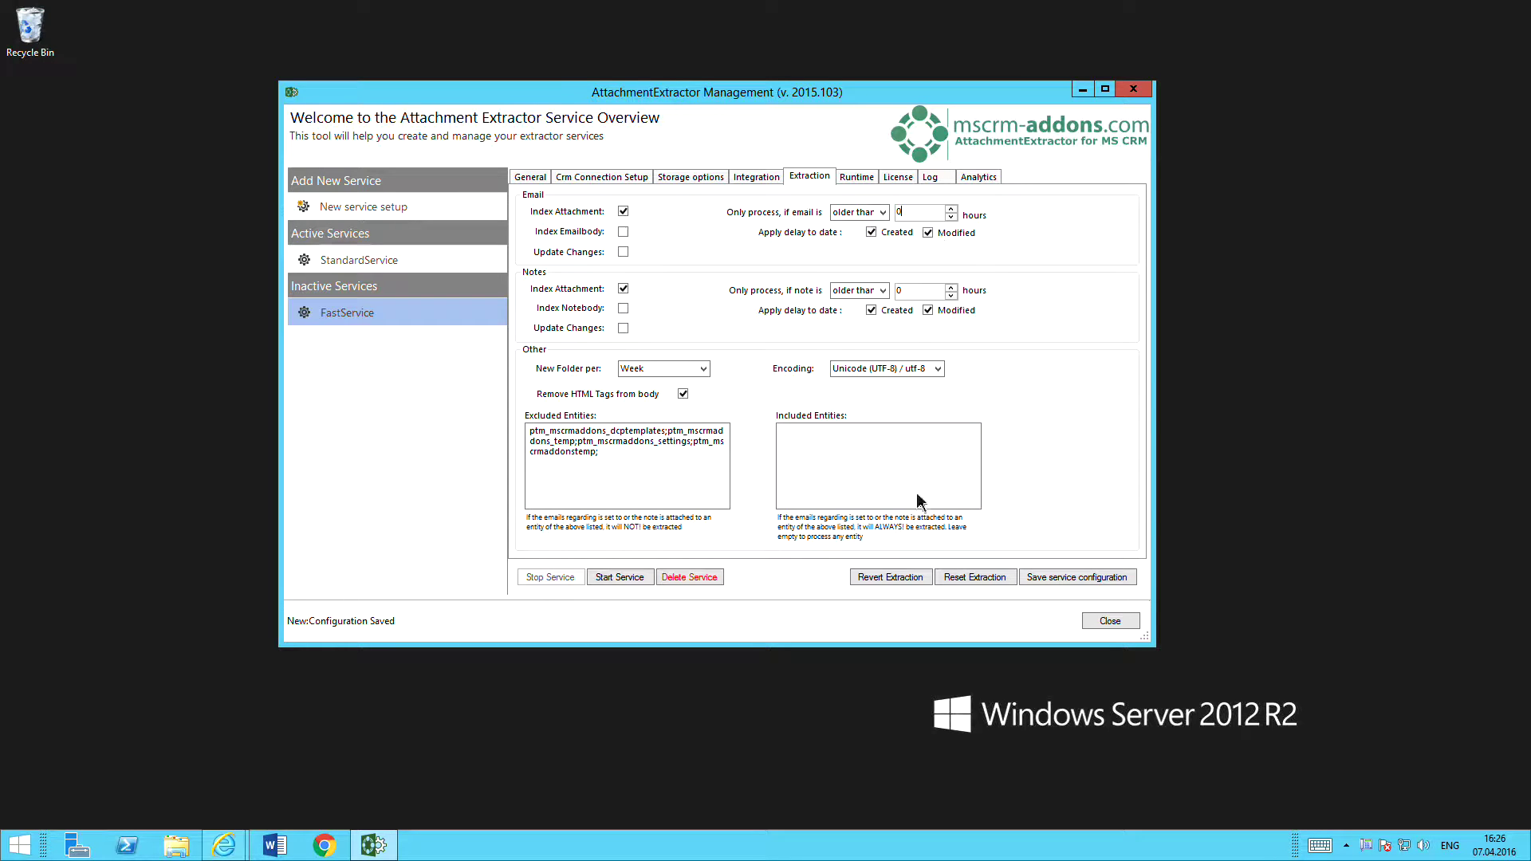
Examine the new folder interval options and the Excluded Entities and Included Entities lists in the extraction settings.
left_click(703, 369)
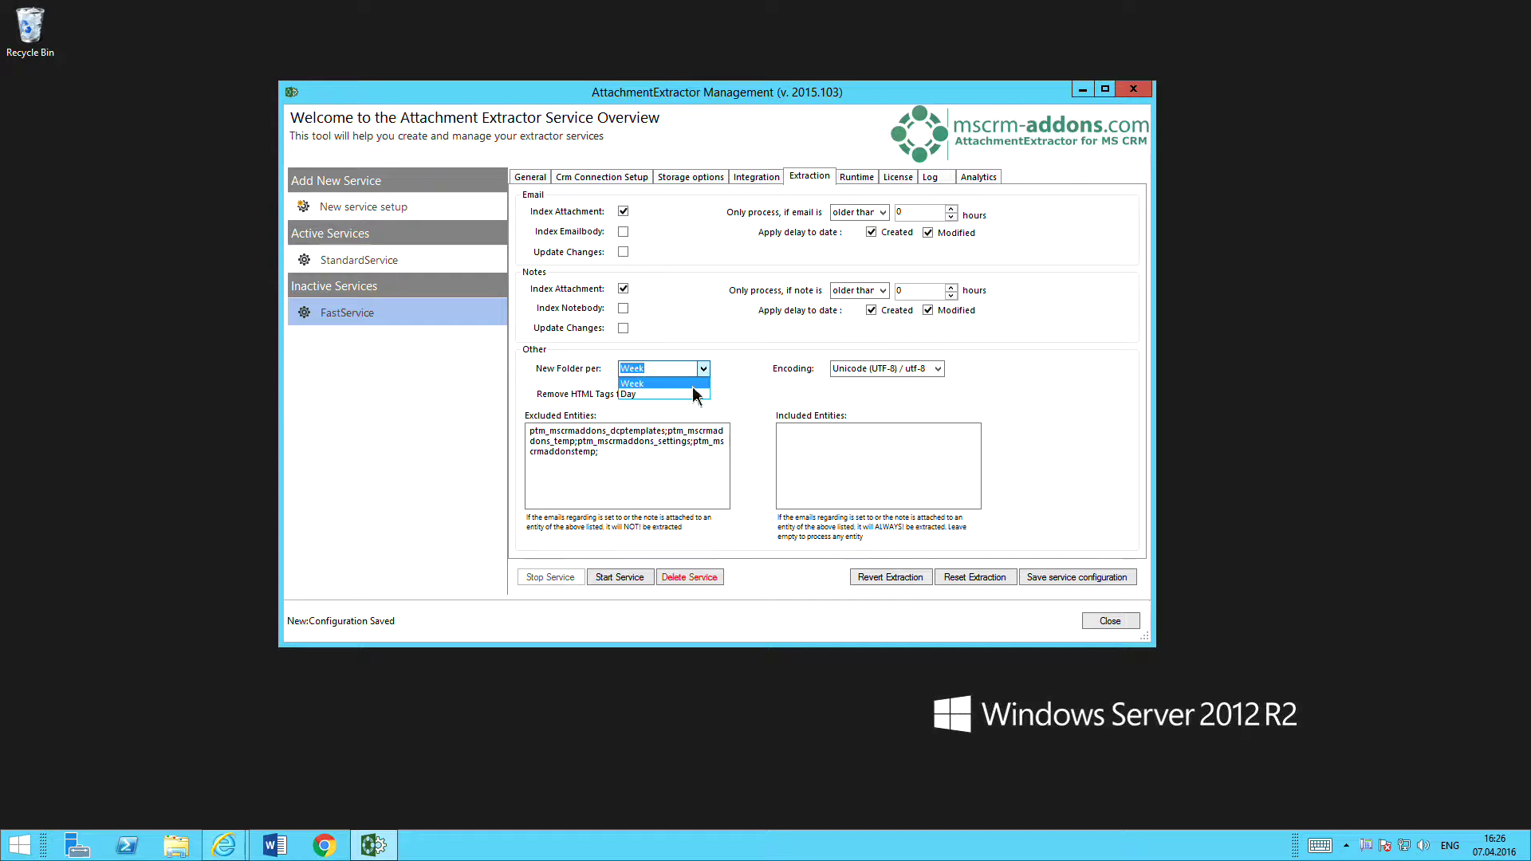
left_click(733, 370)
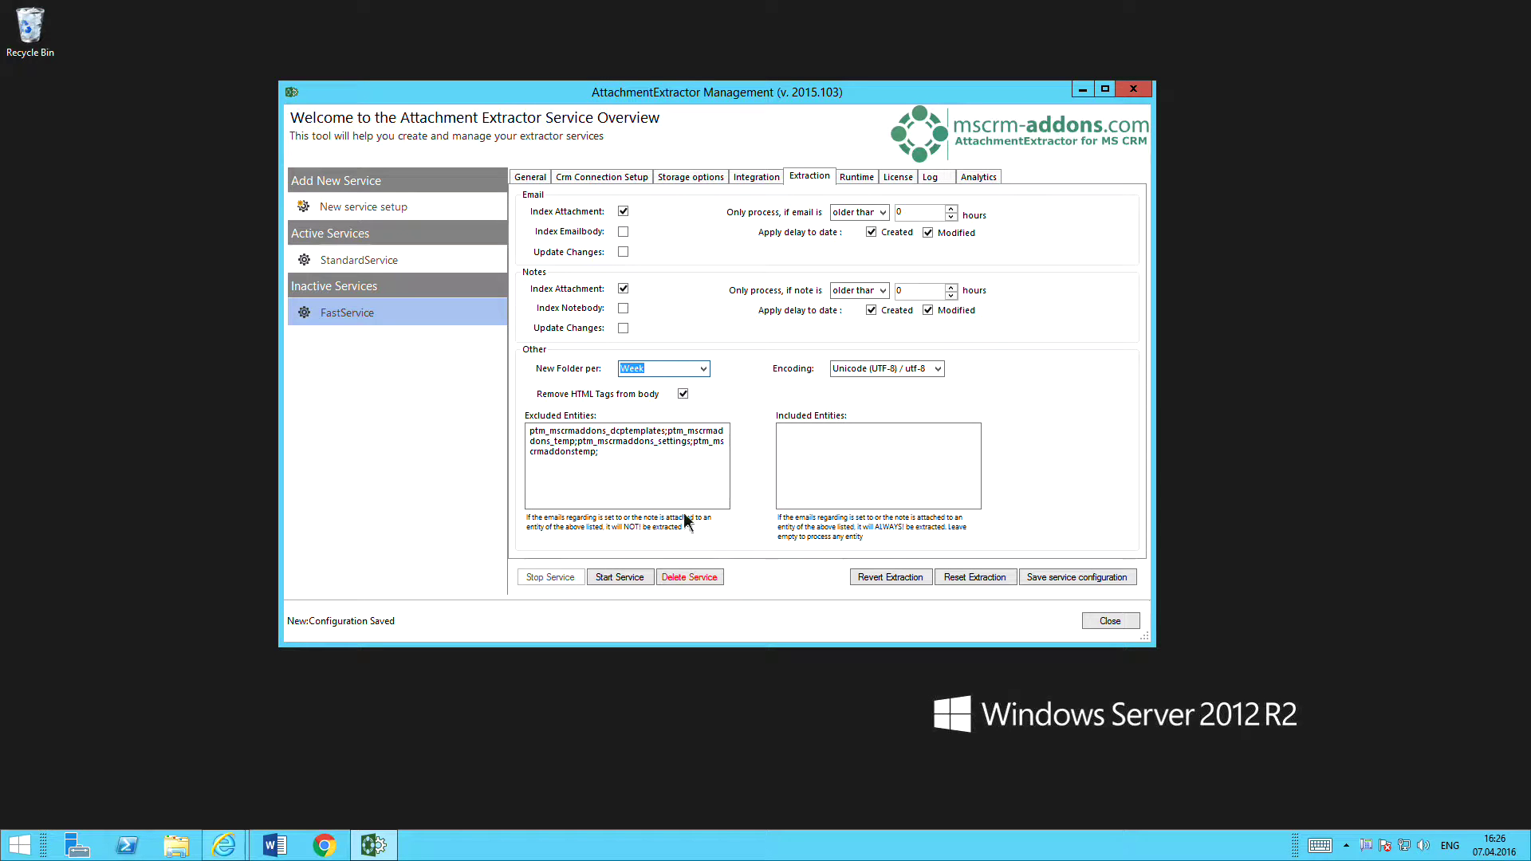
left_click(868, 479)
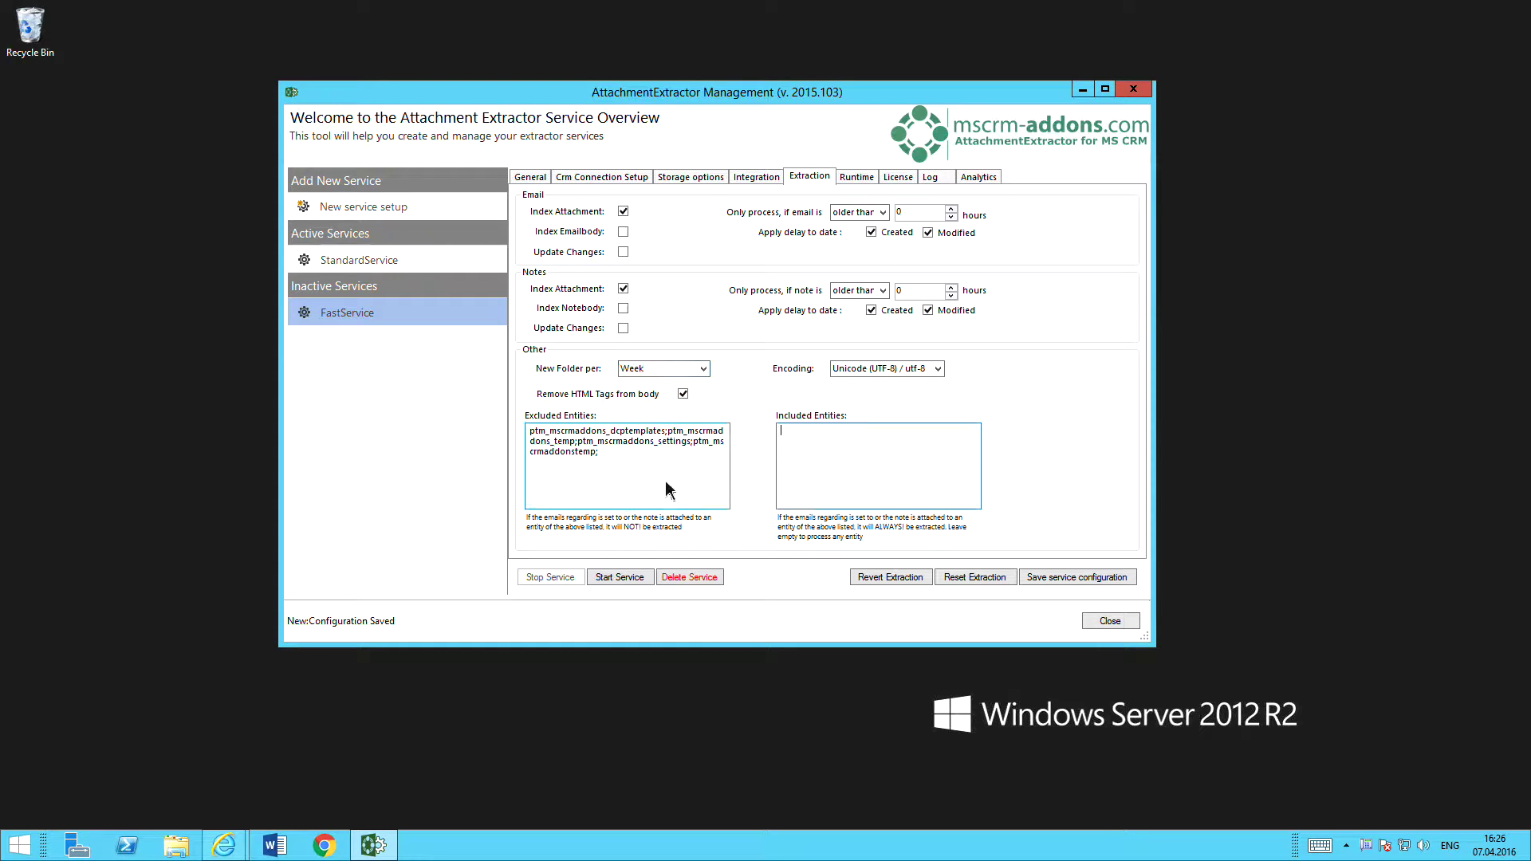
left_click(668, 490)
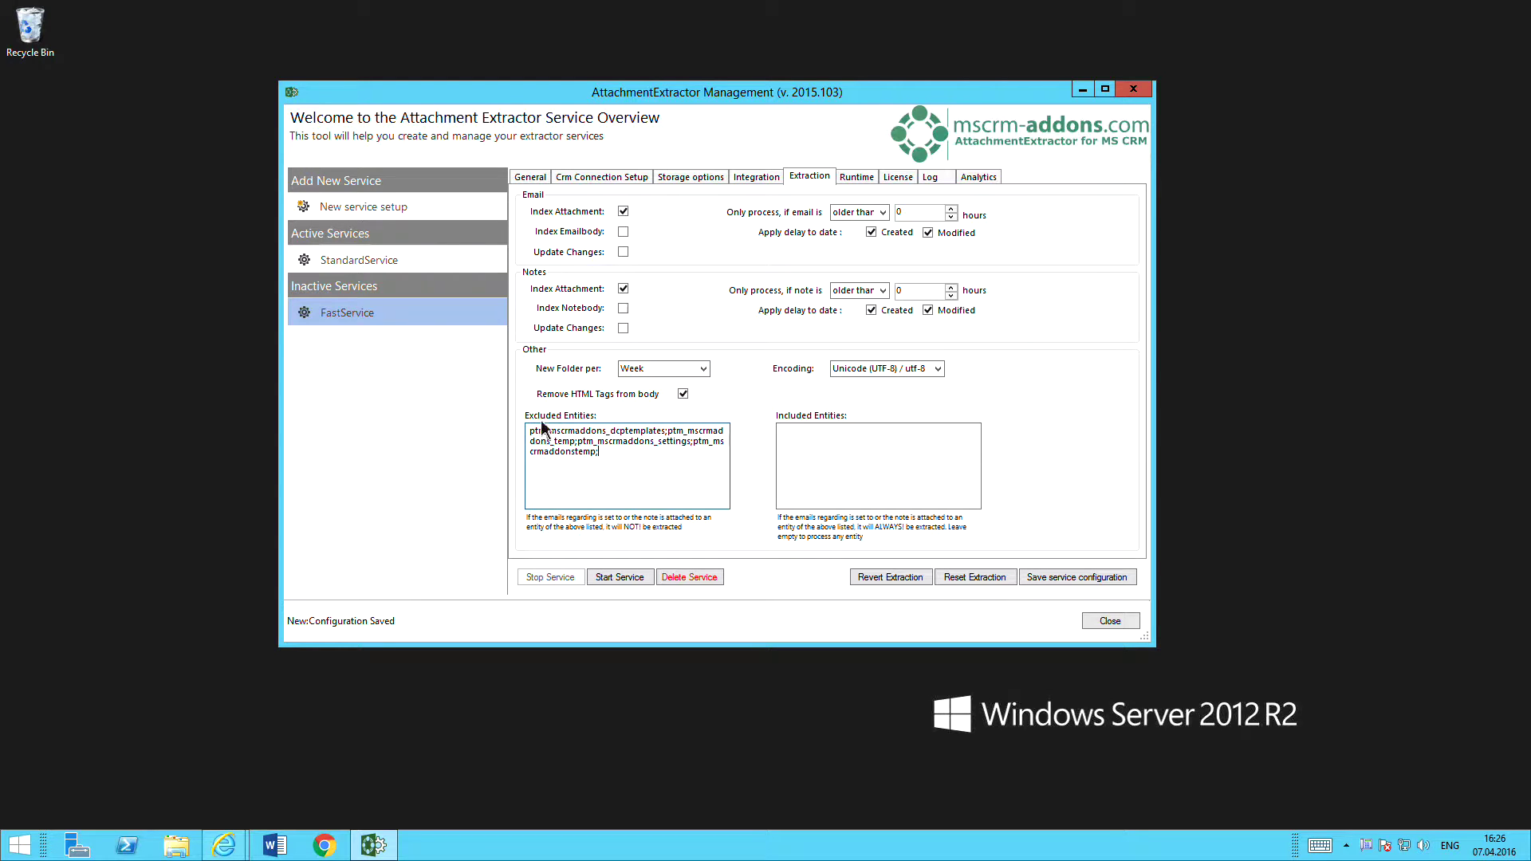
left_click(848, 467)
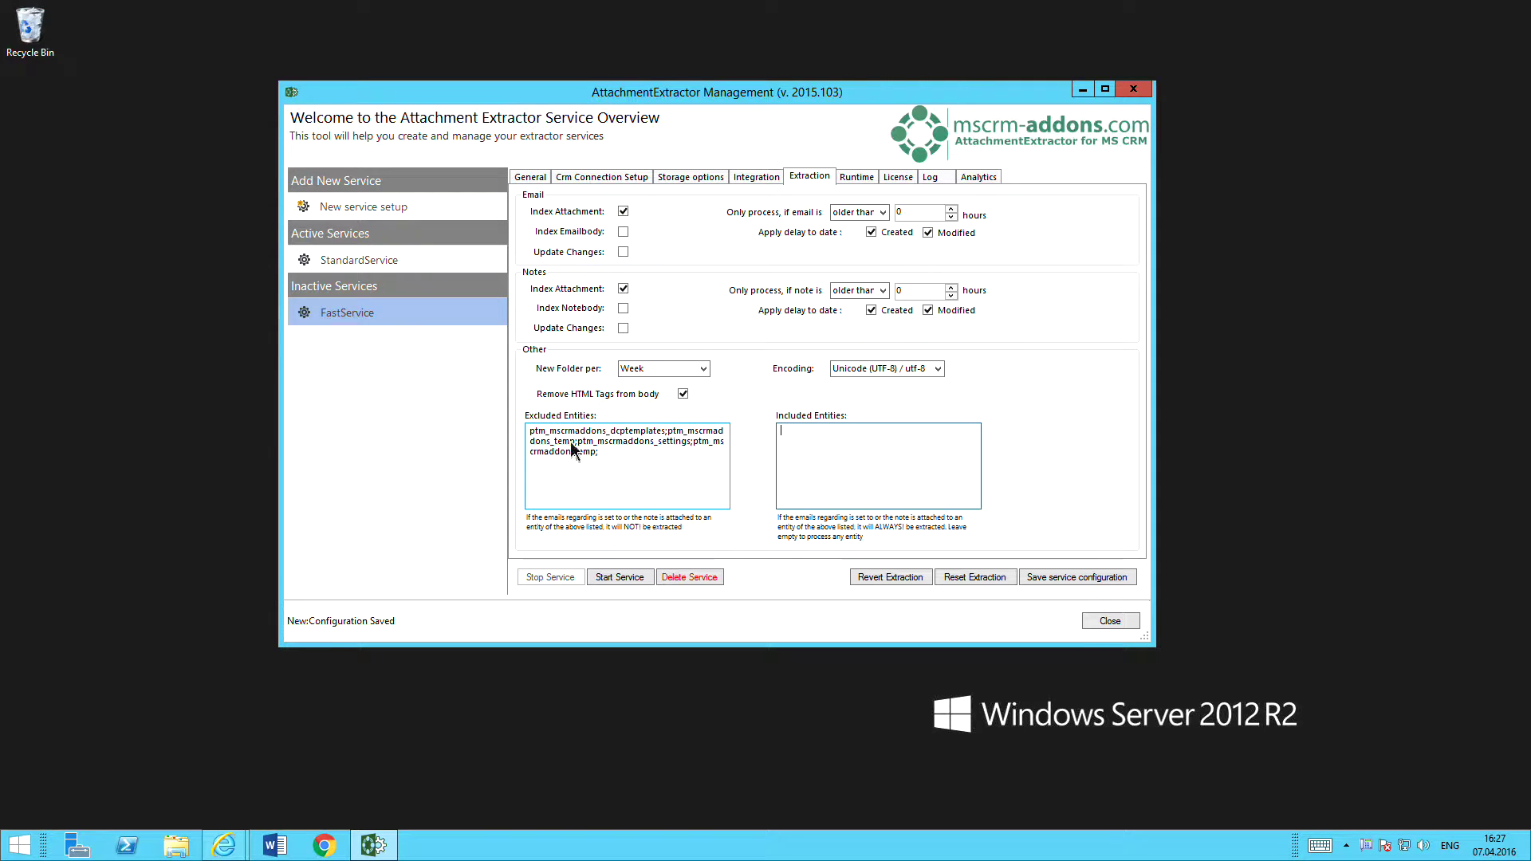
left_click_drag(531, 432, 668, 431)
left_click(652, 491)
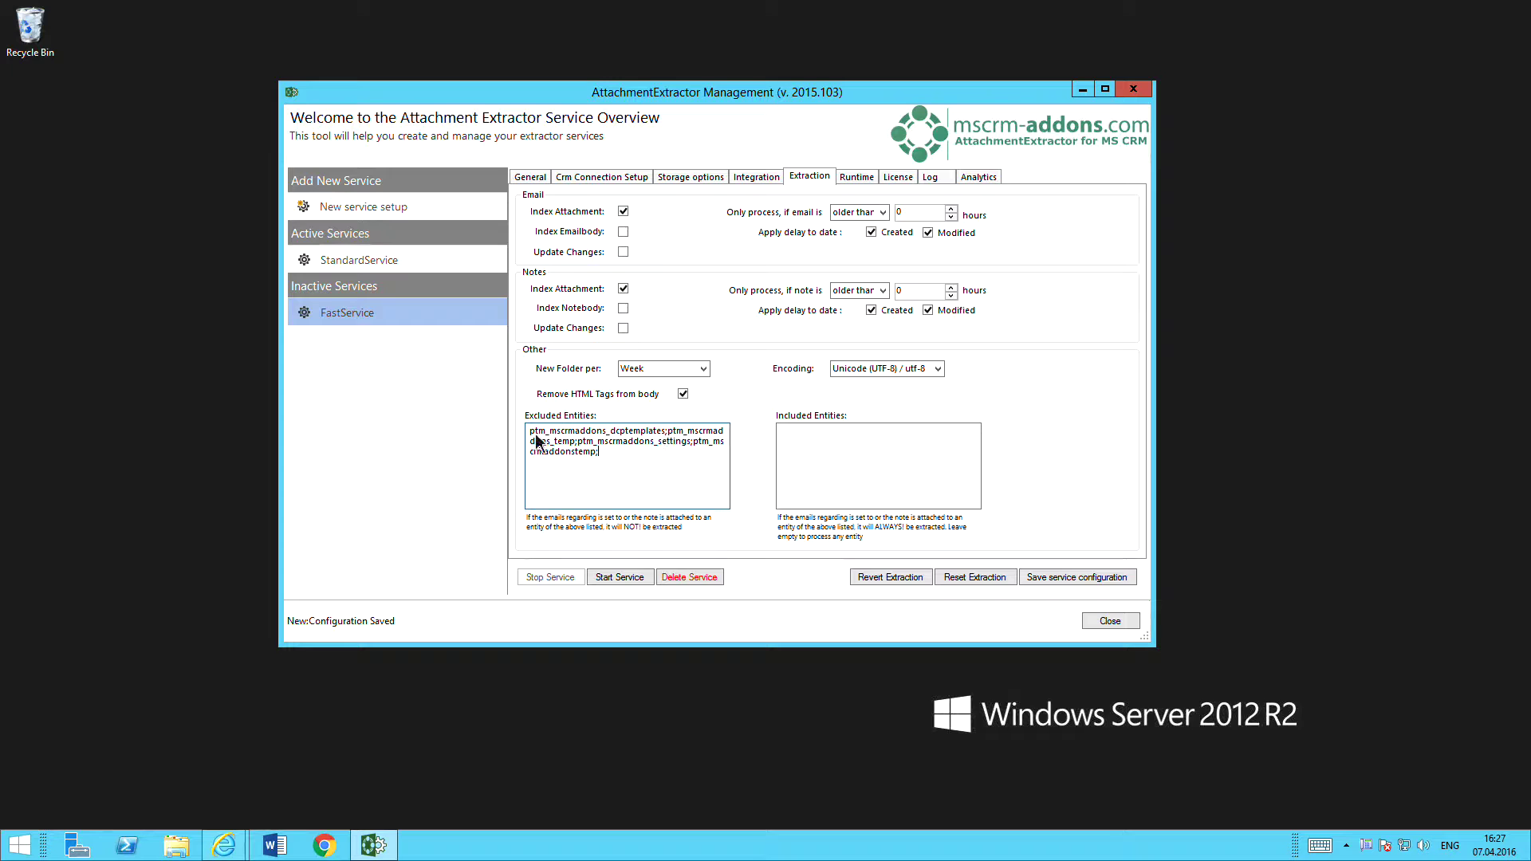
left_click_drag(530, 431, 666, 431)
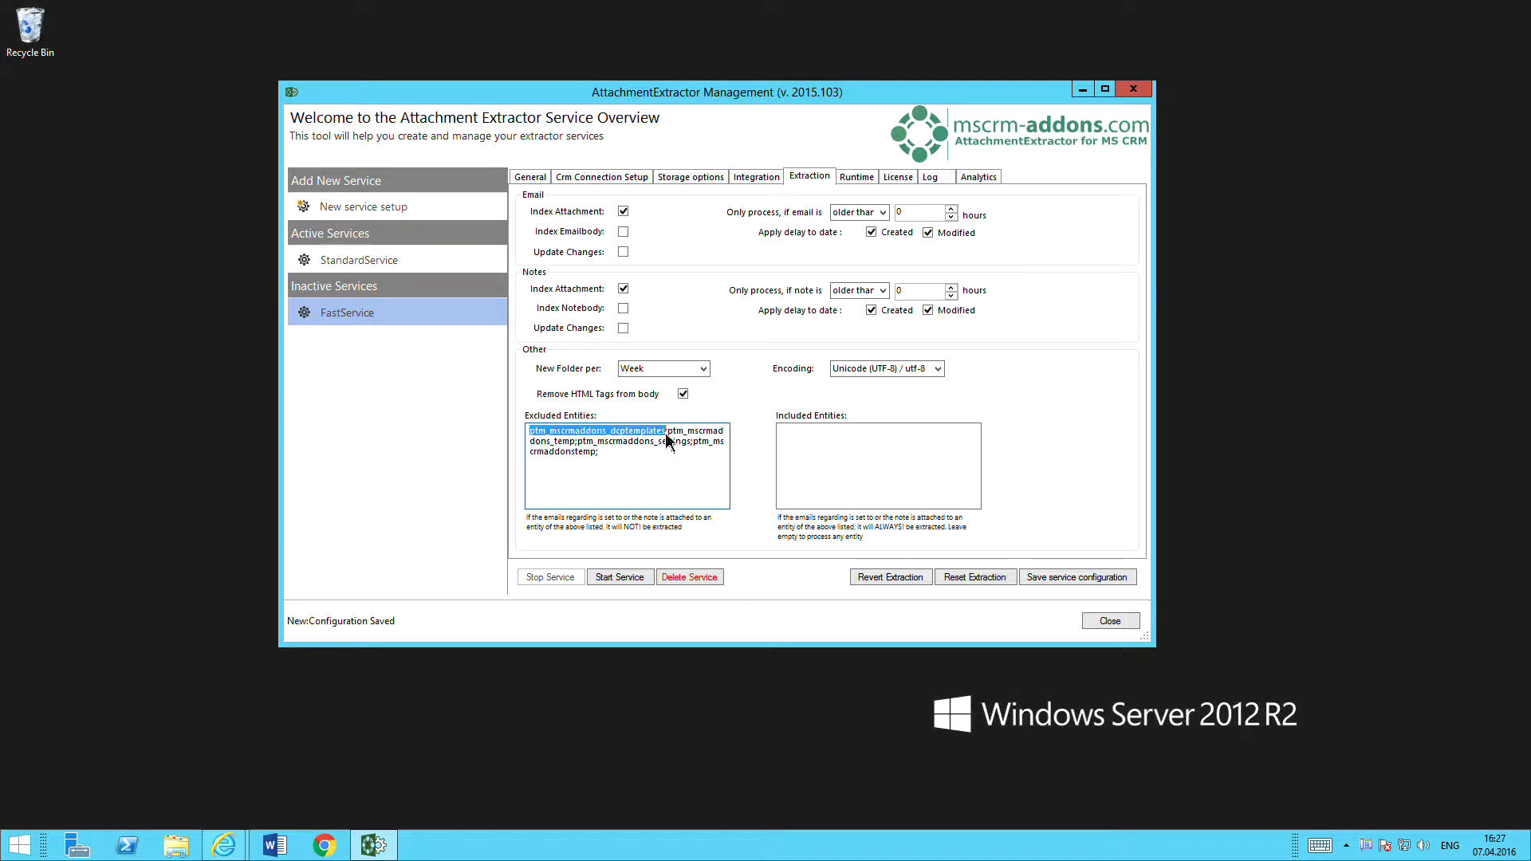
left_click(624, 464)
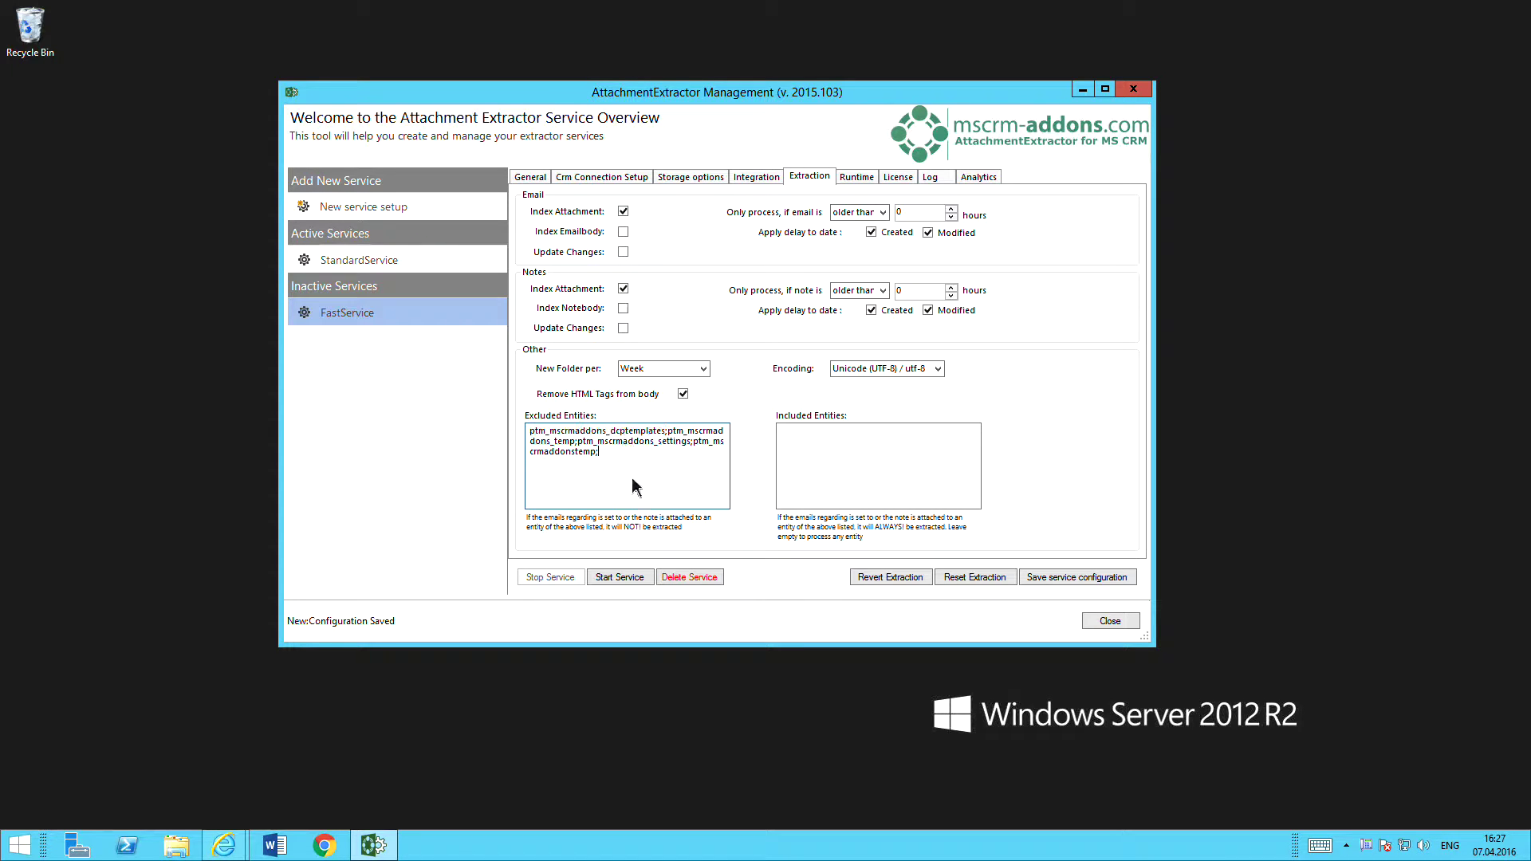
left_click(826, 484)
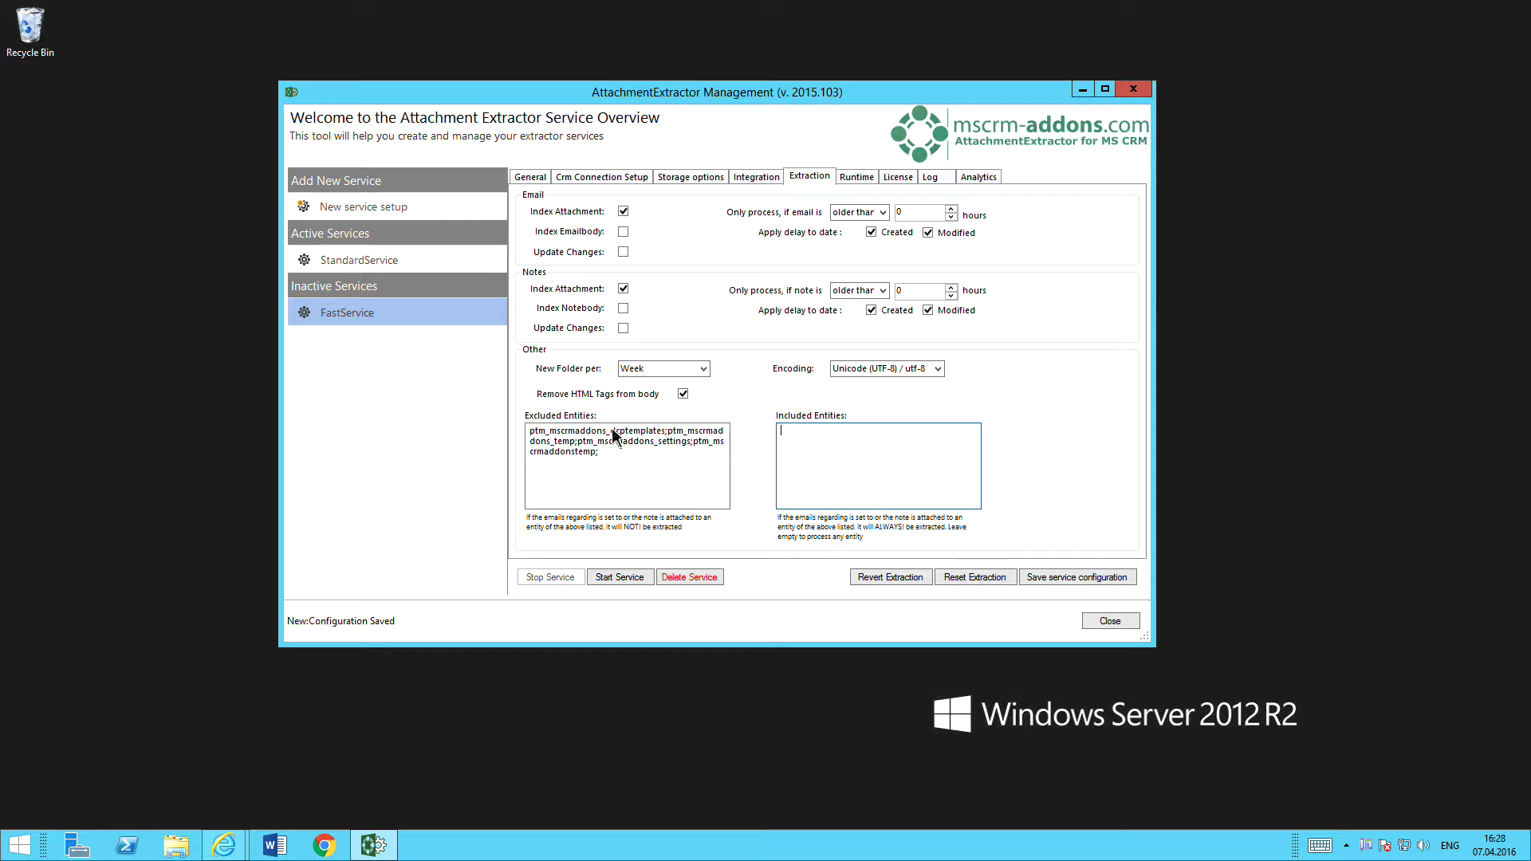
Restrict the service runtime to Saturday and Sunday by disabling Monday to Friday, and enable Do not throttle service during active periods.
left_click(859, 179)
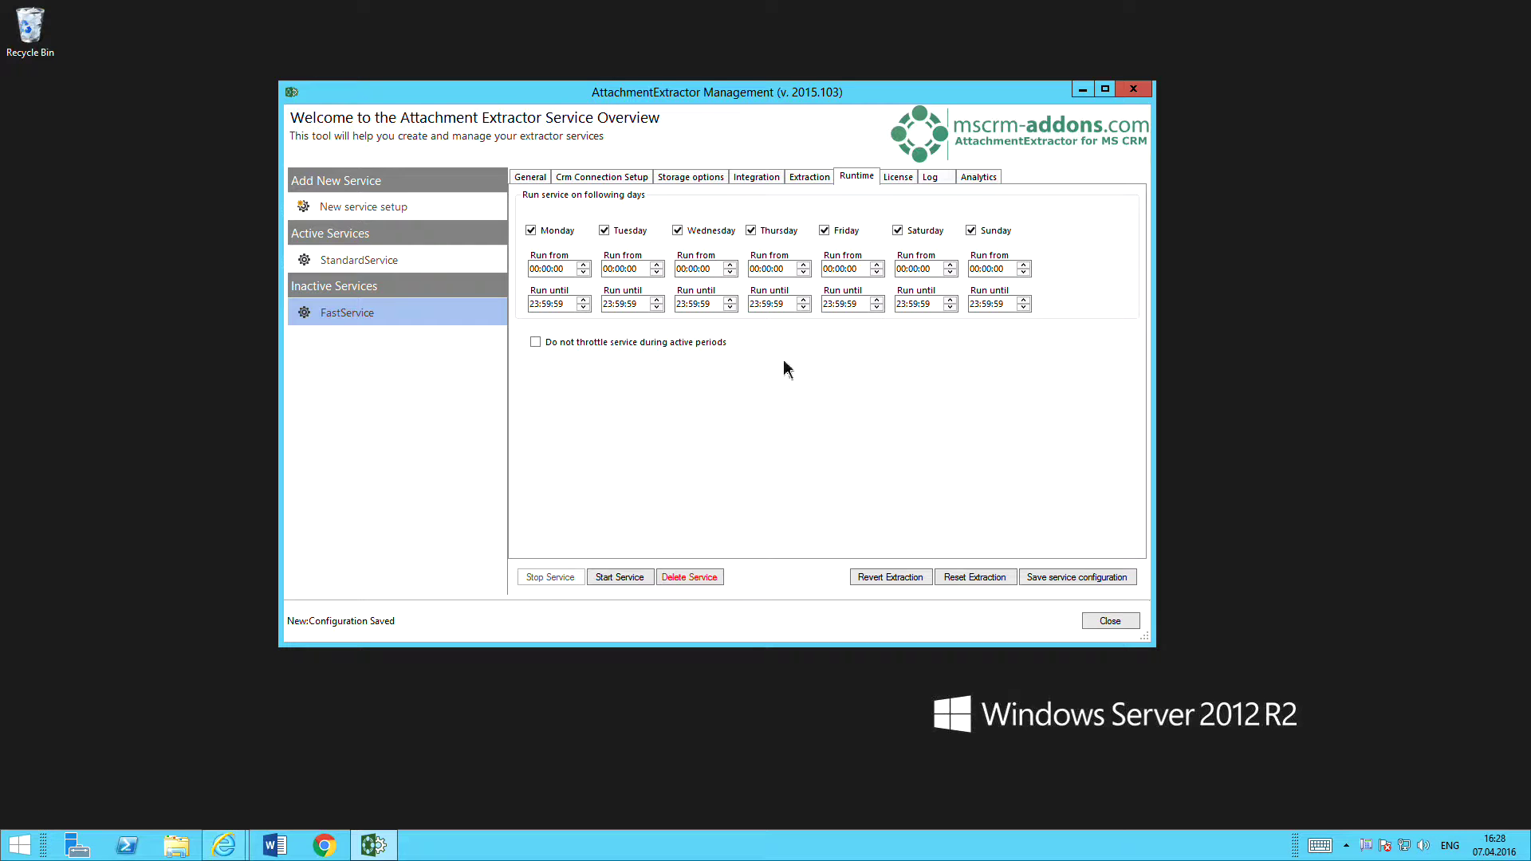
left_click(531, 232)
left_click(678, 231)
left_click(751, 231)
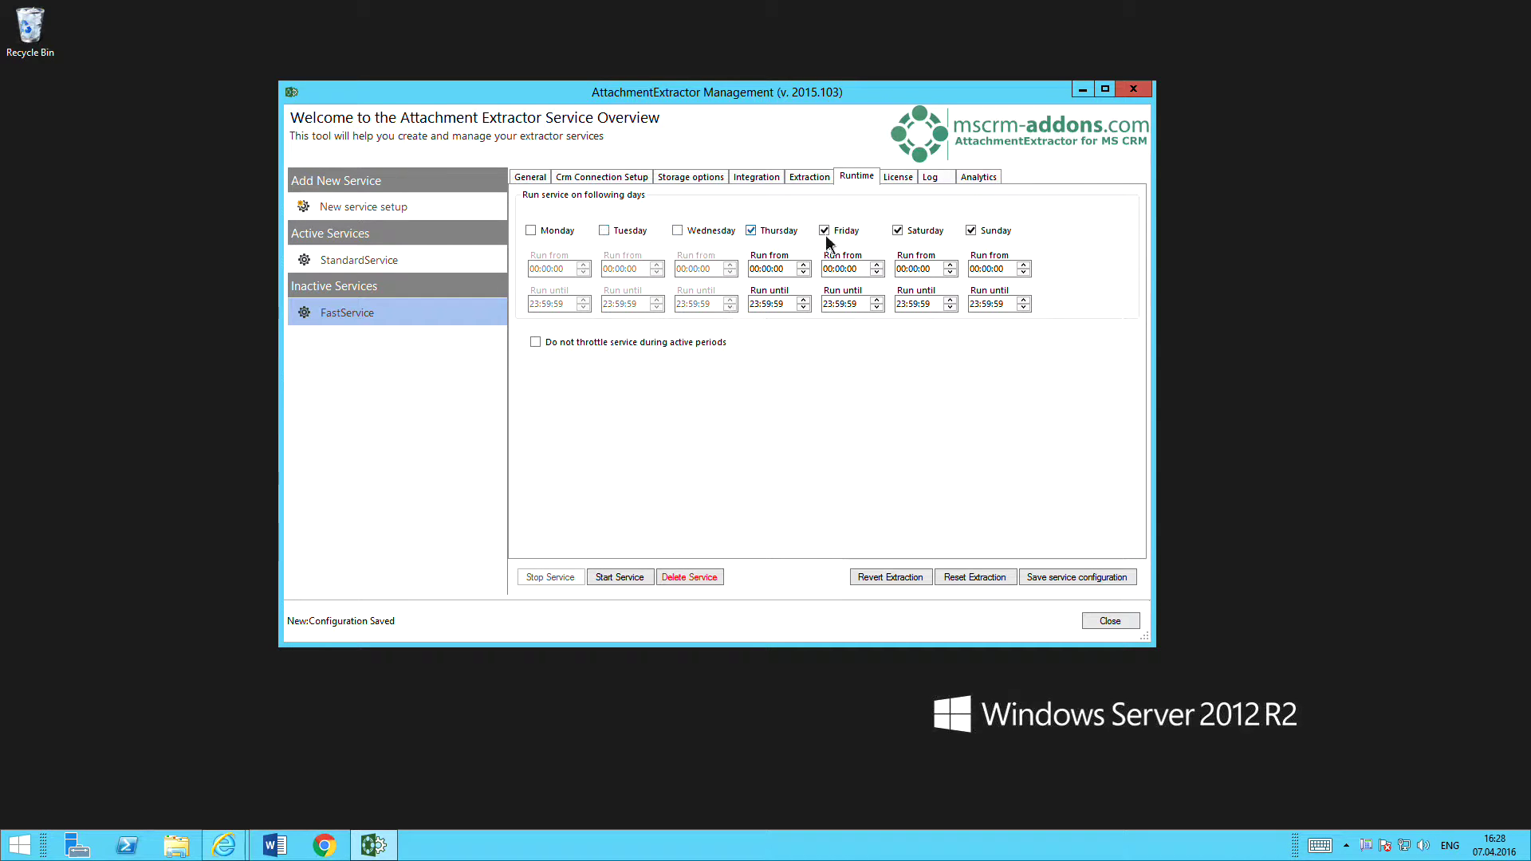
left_click(825, 231)
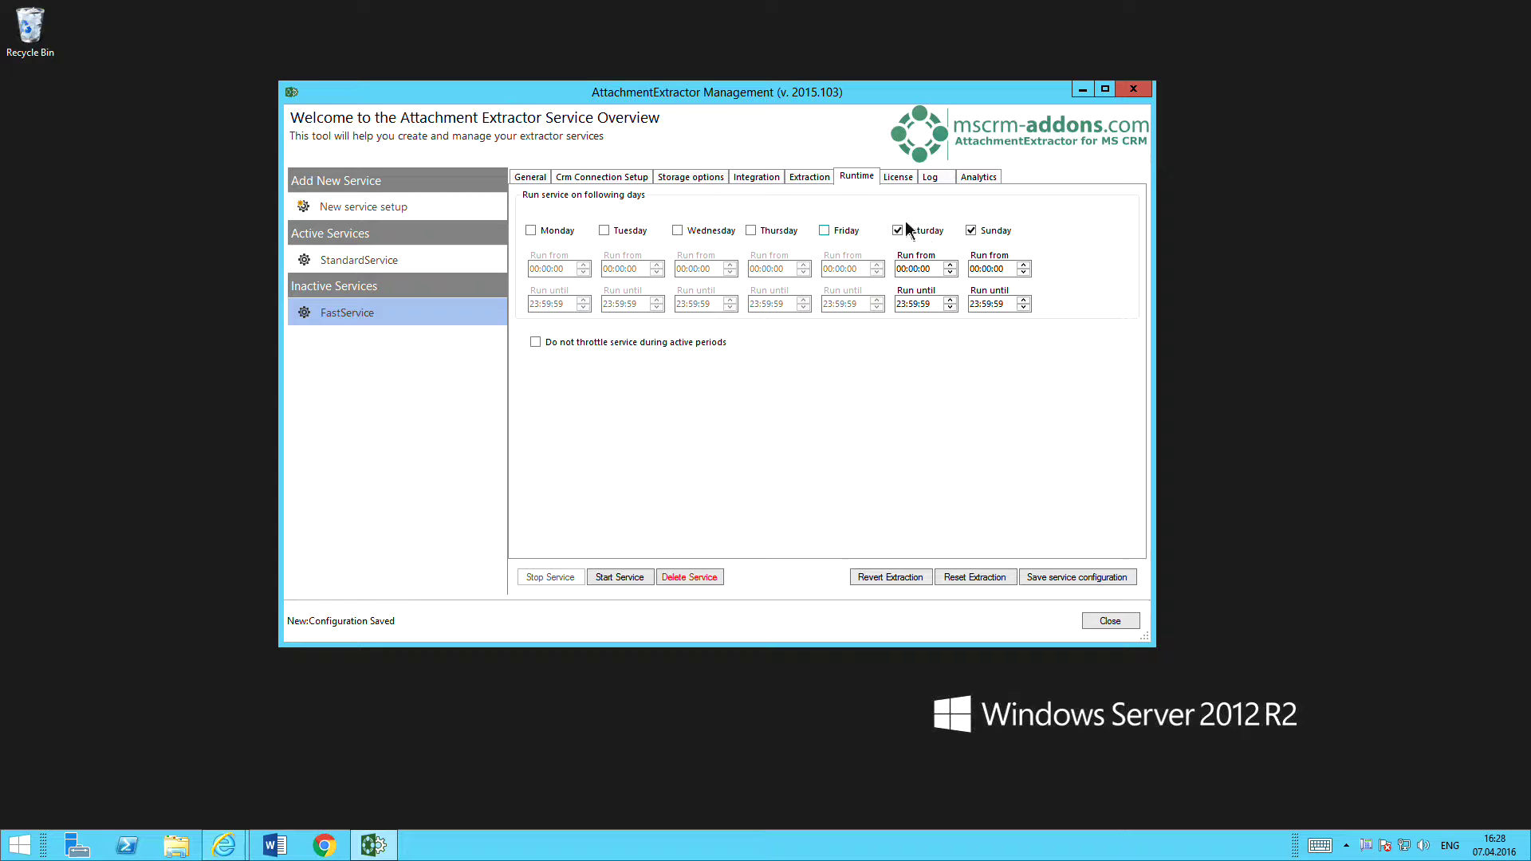
left_click(537, 344)
Save the FastService configuration and start the service, confirming the permanent move of data out of CRM.
left_click(530, 178)
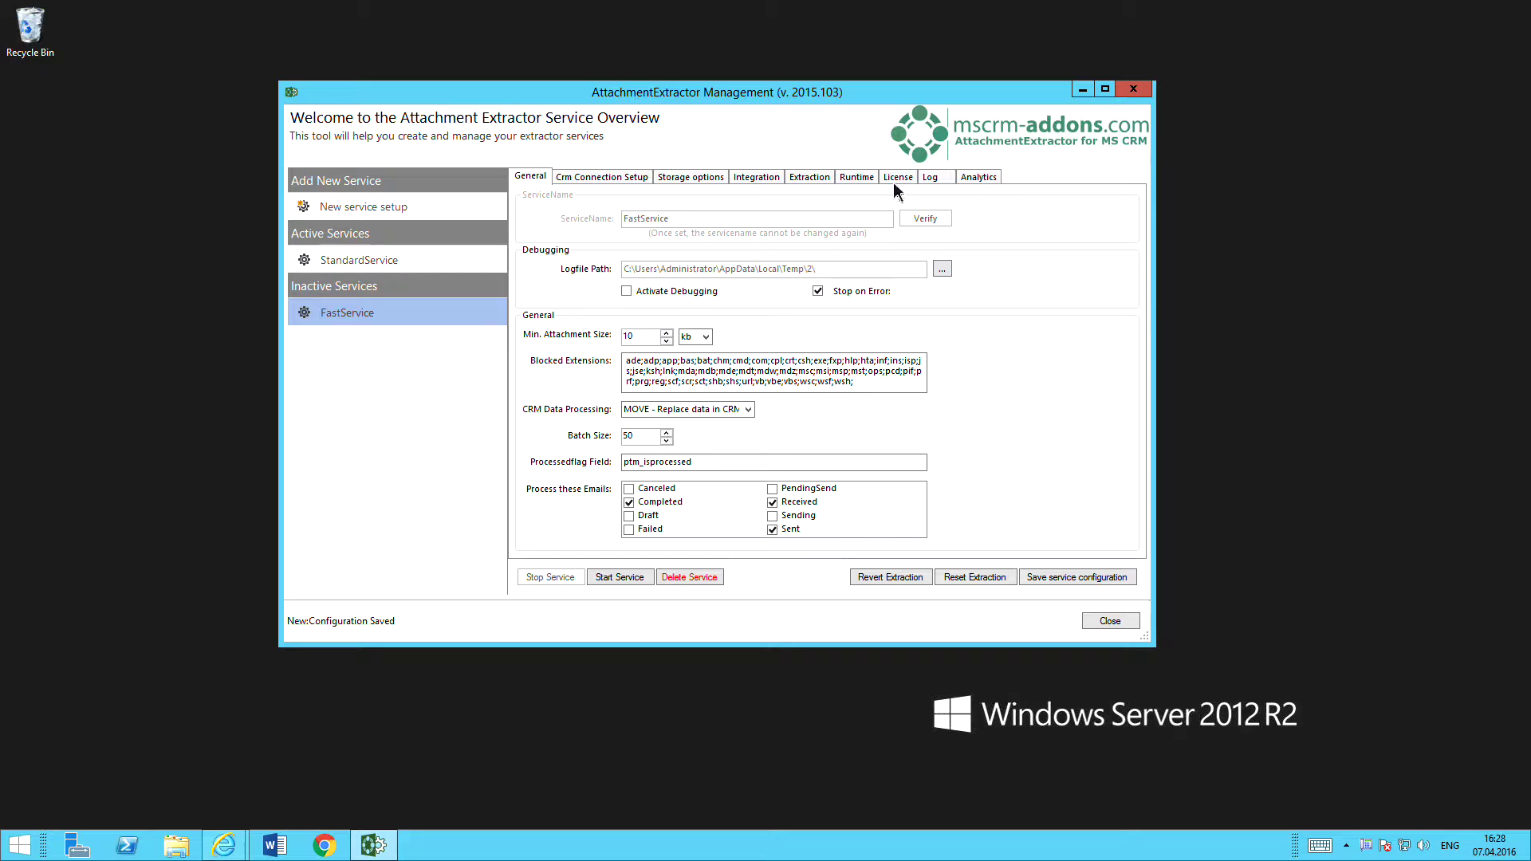
left_click(855, 179)
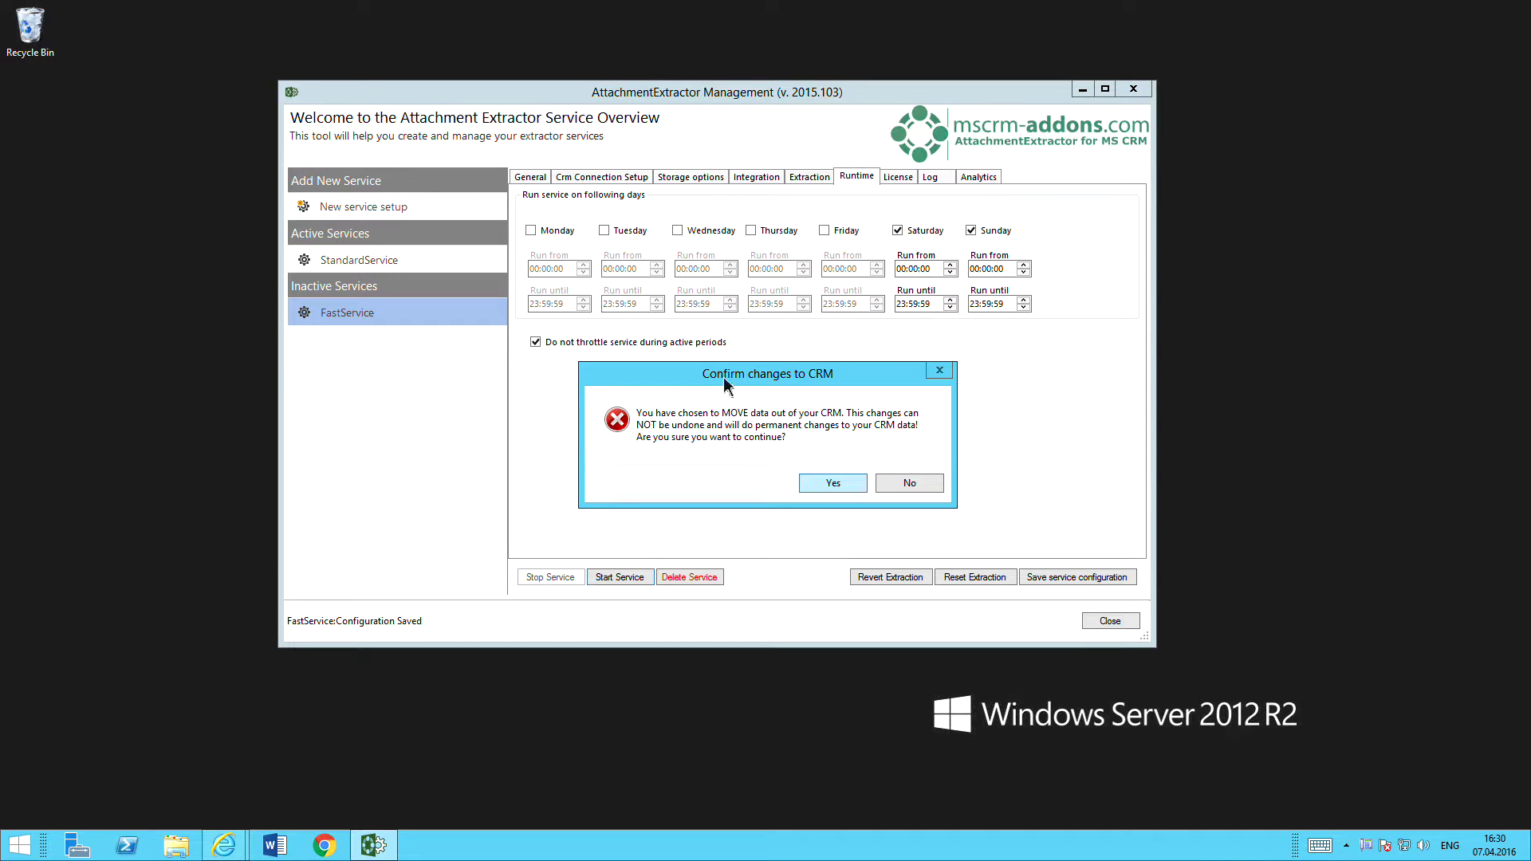
left_click(832, 483)
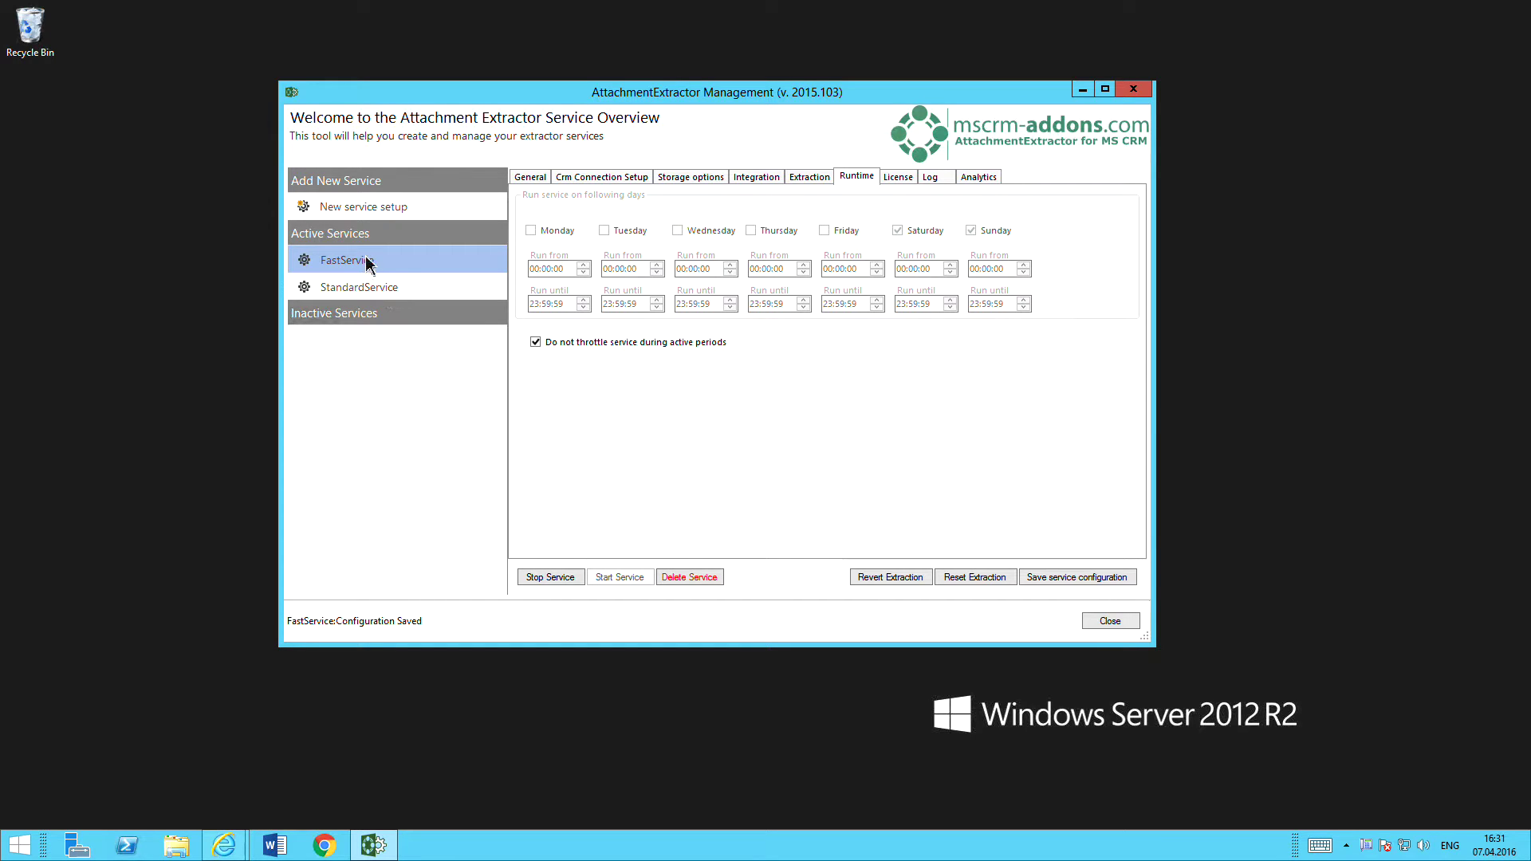
Examine FastService's analytics and the SQL statement for excluding emails without attachments, accepting both the unsupported-command and backup disclaimers.
left_click(367, 264)
left_click(986, 179)
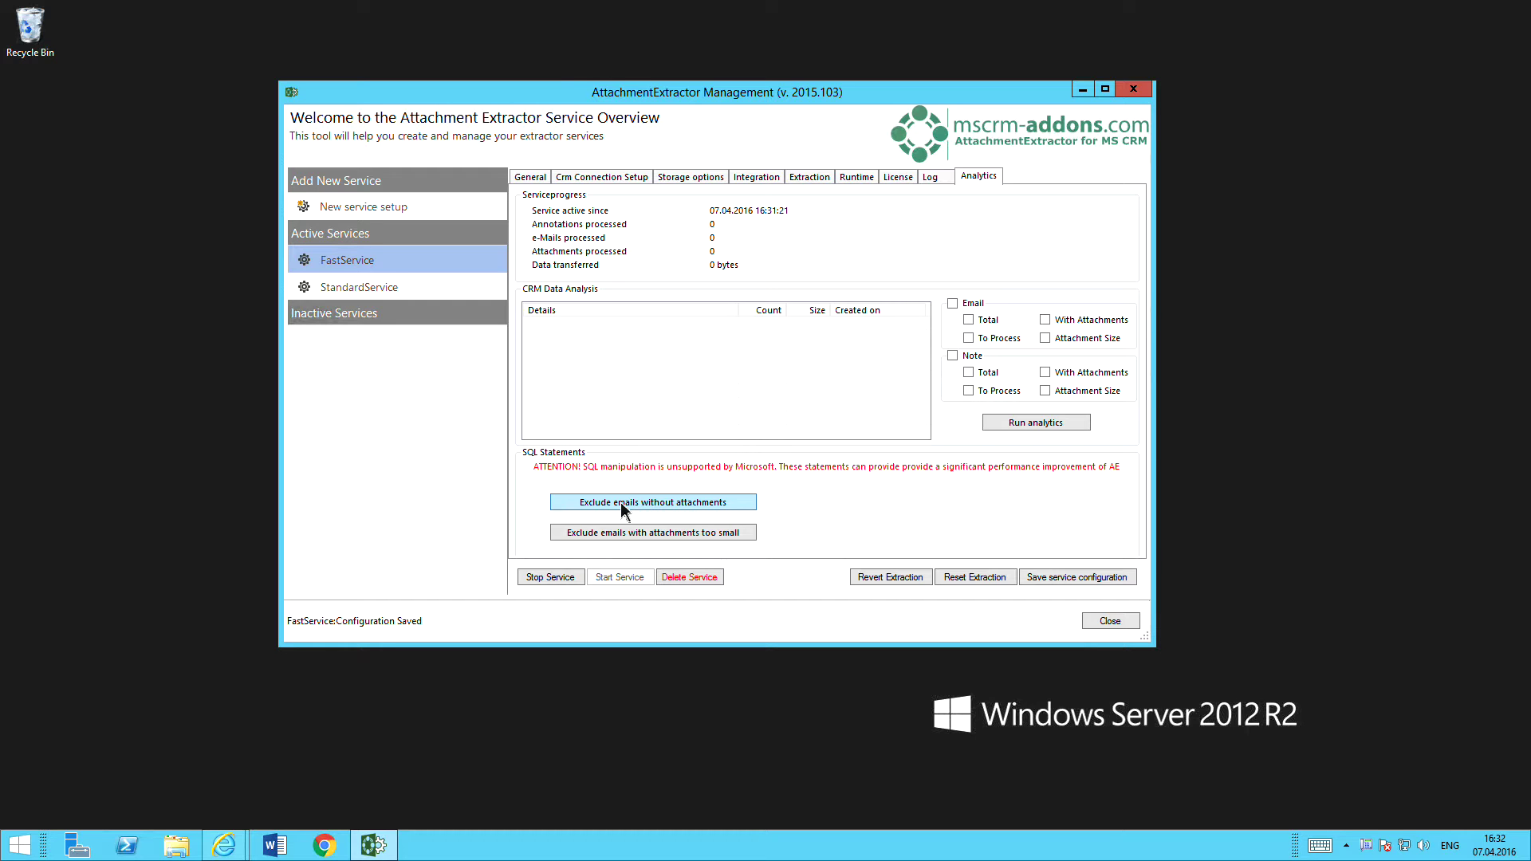
left_click(621, 506)
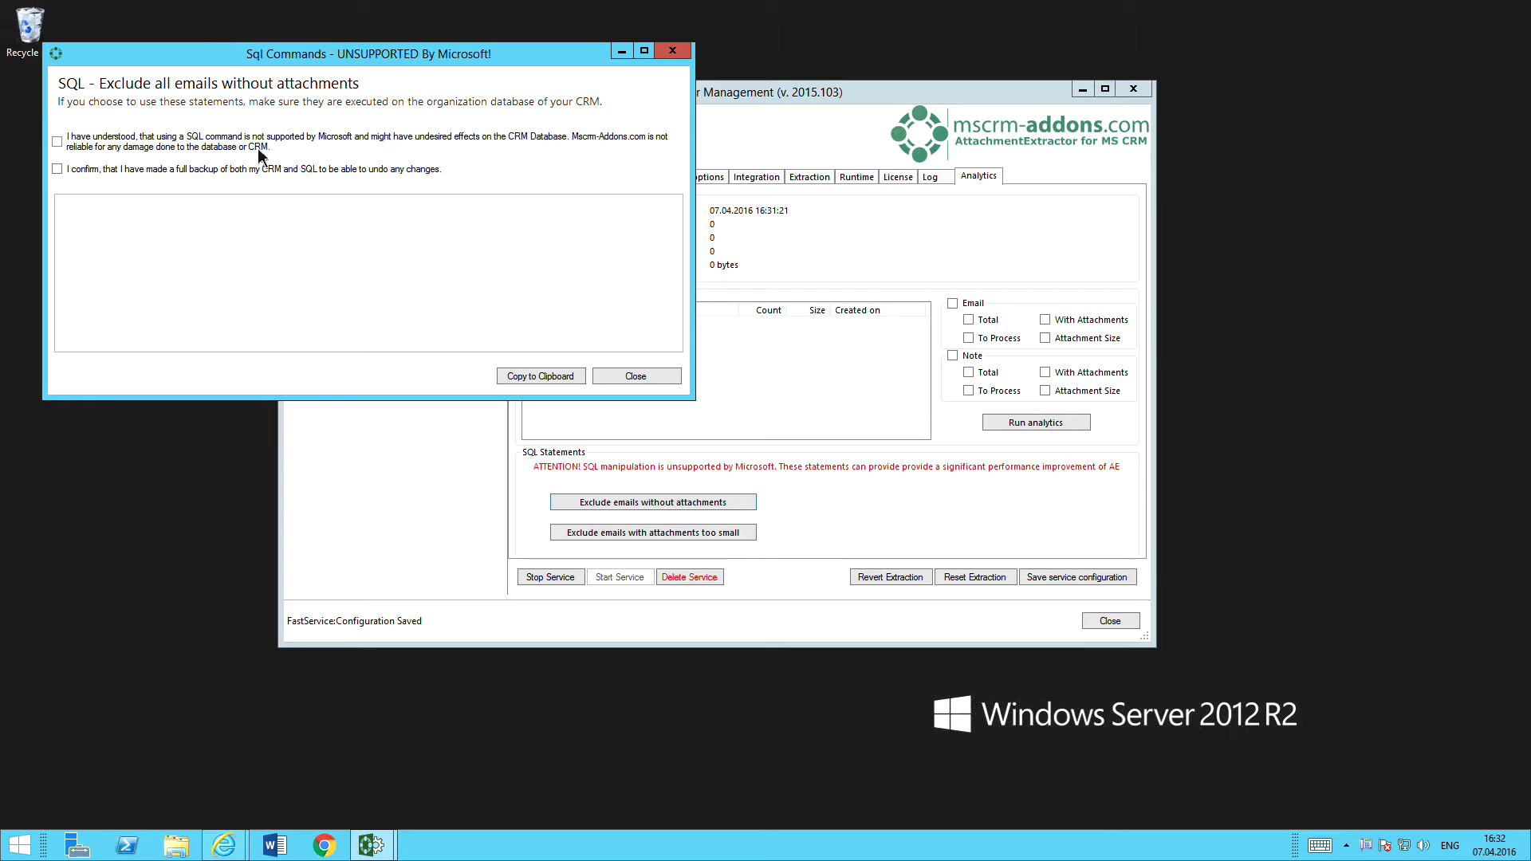
left_click(60, 145)
left_click(57, 169)
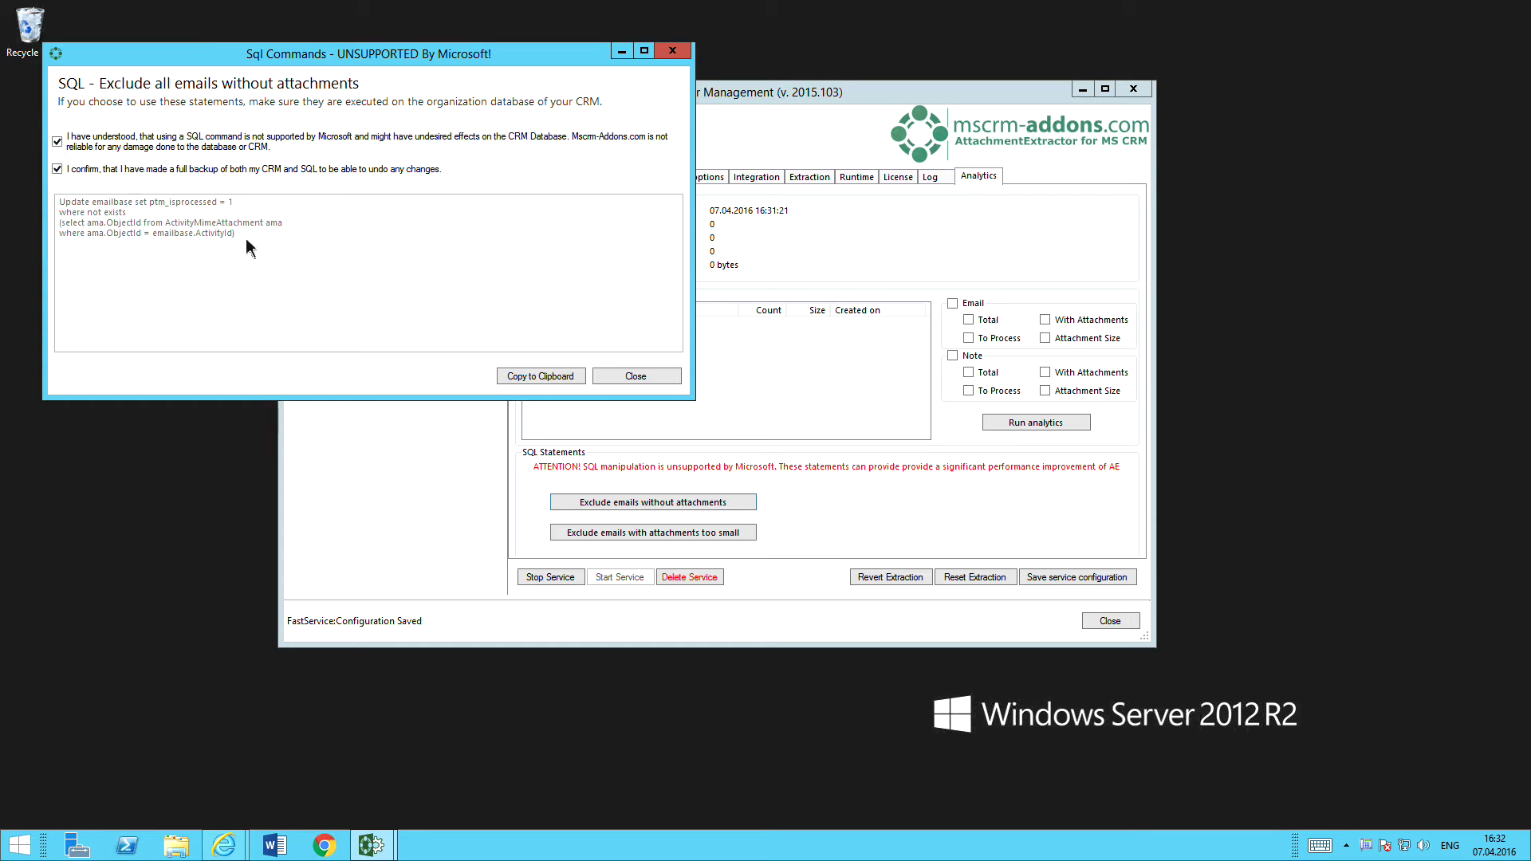
left_click(637, 377)
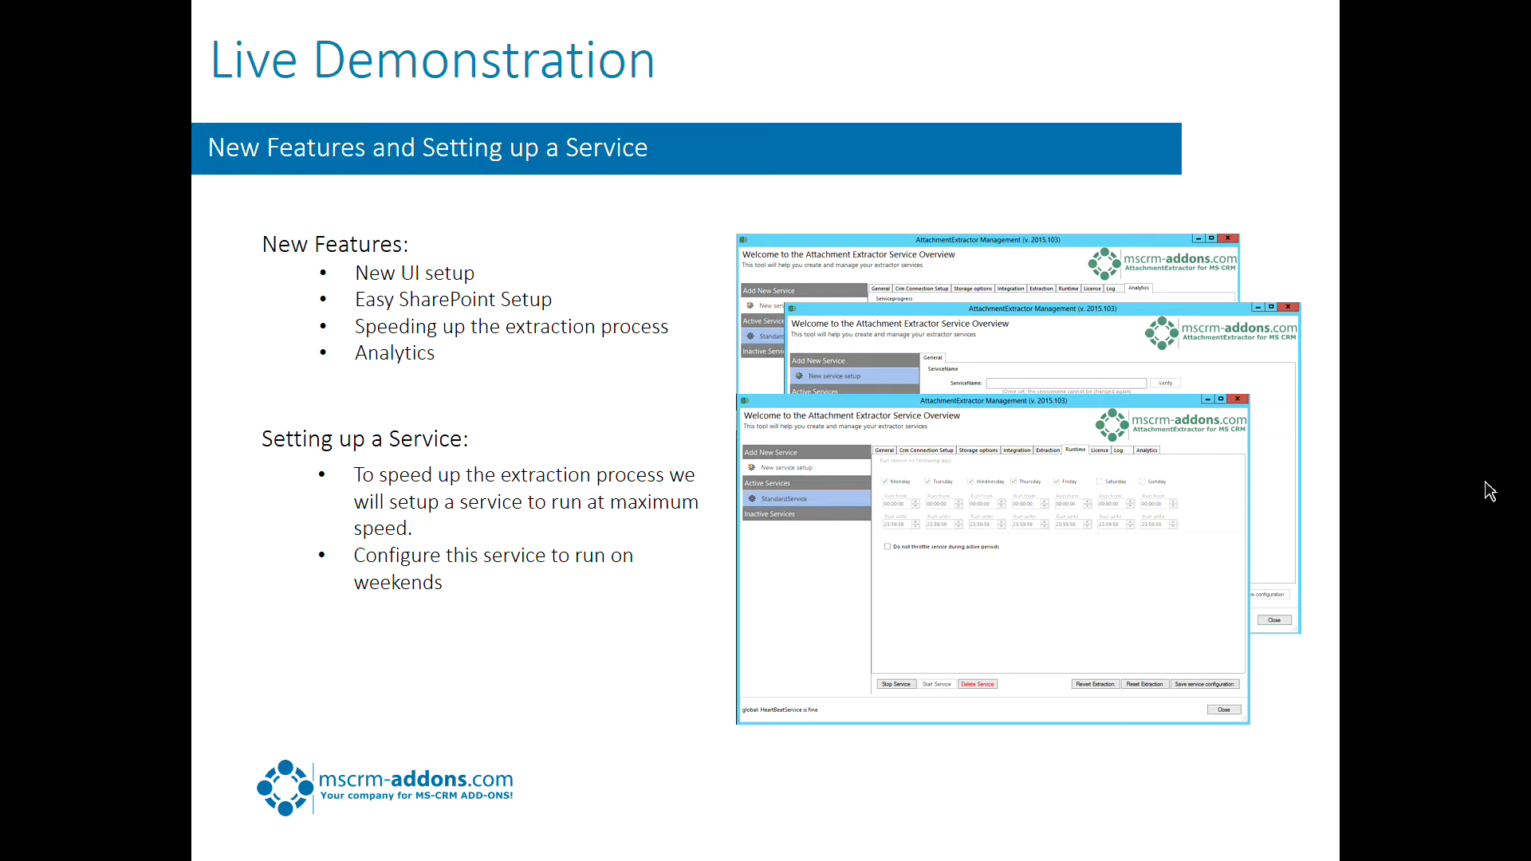
key("Right")
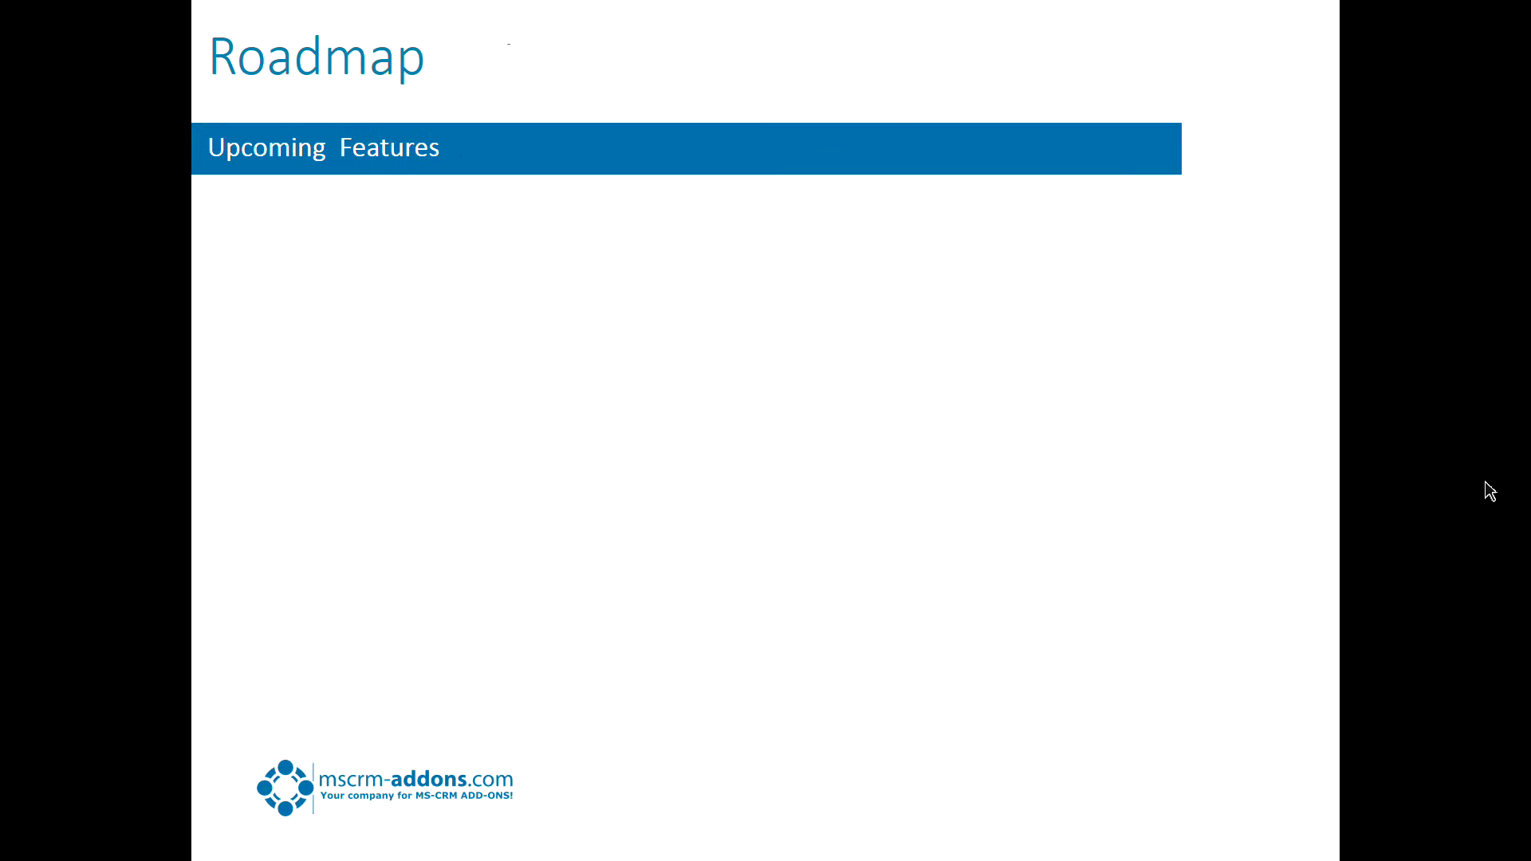